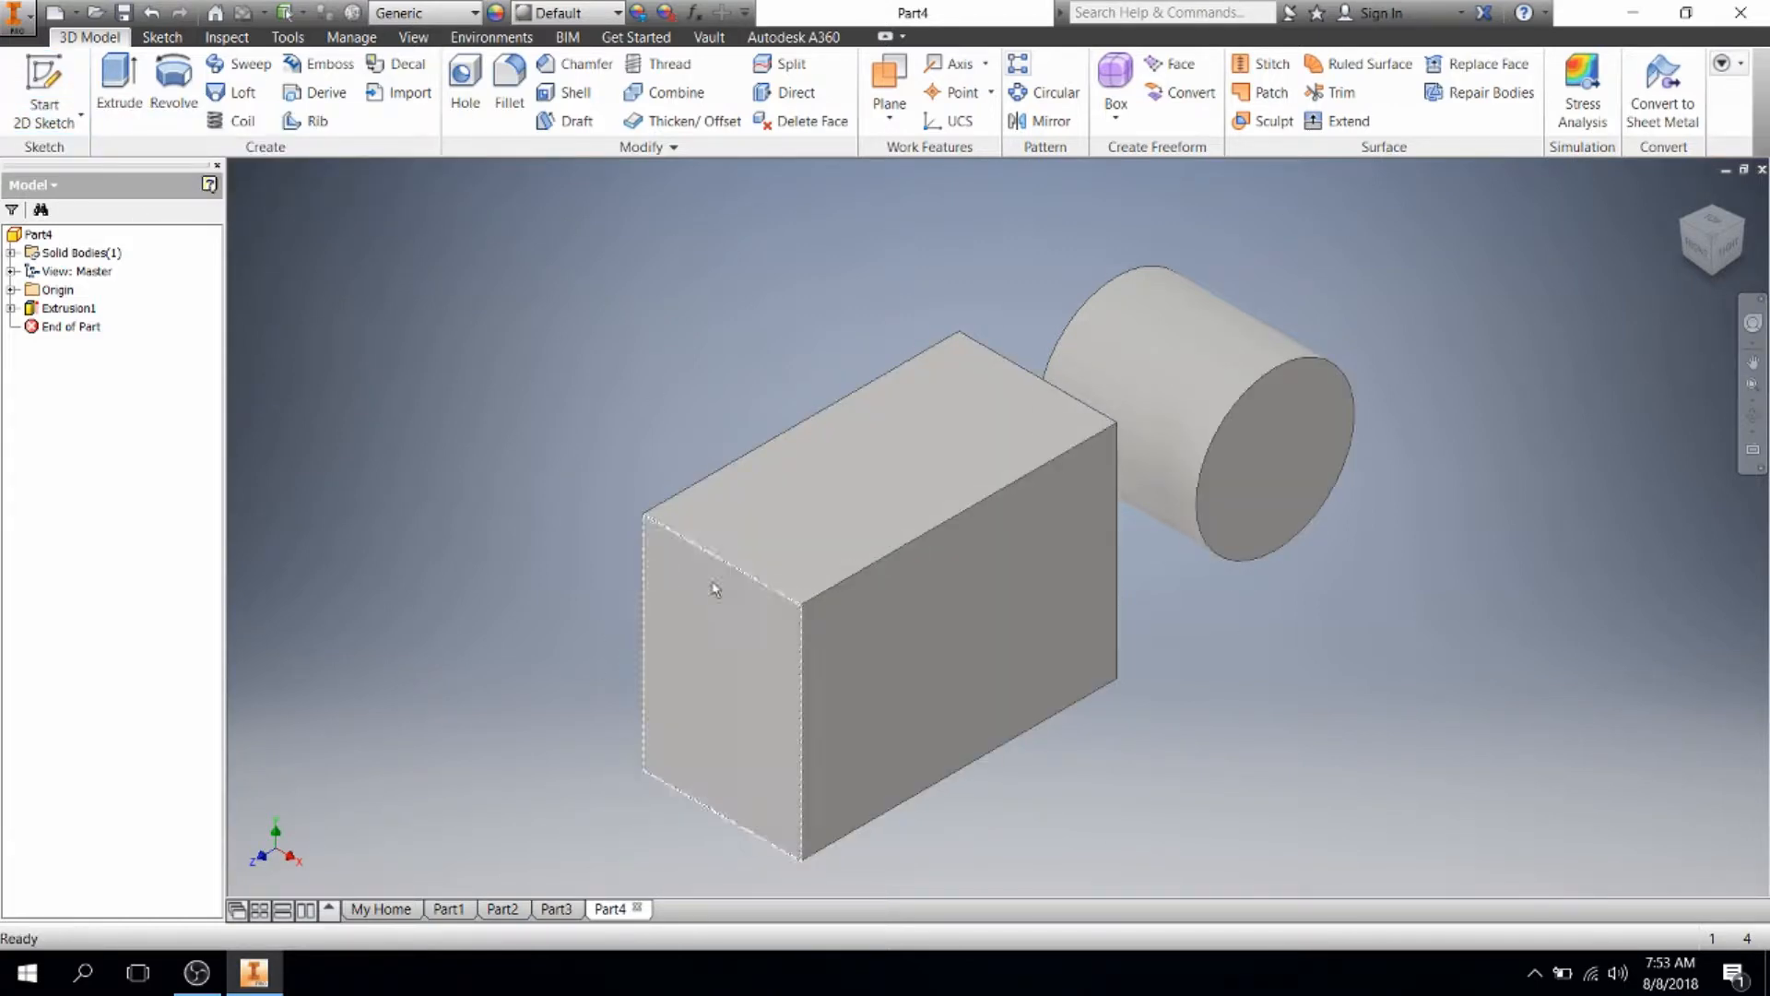
Step: Start a 2D sketch on the block's large right-hand side face
{"action": "left_click", "coordinate": [63, 120]}
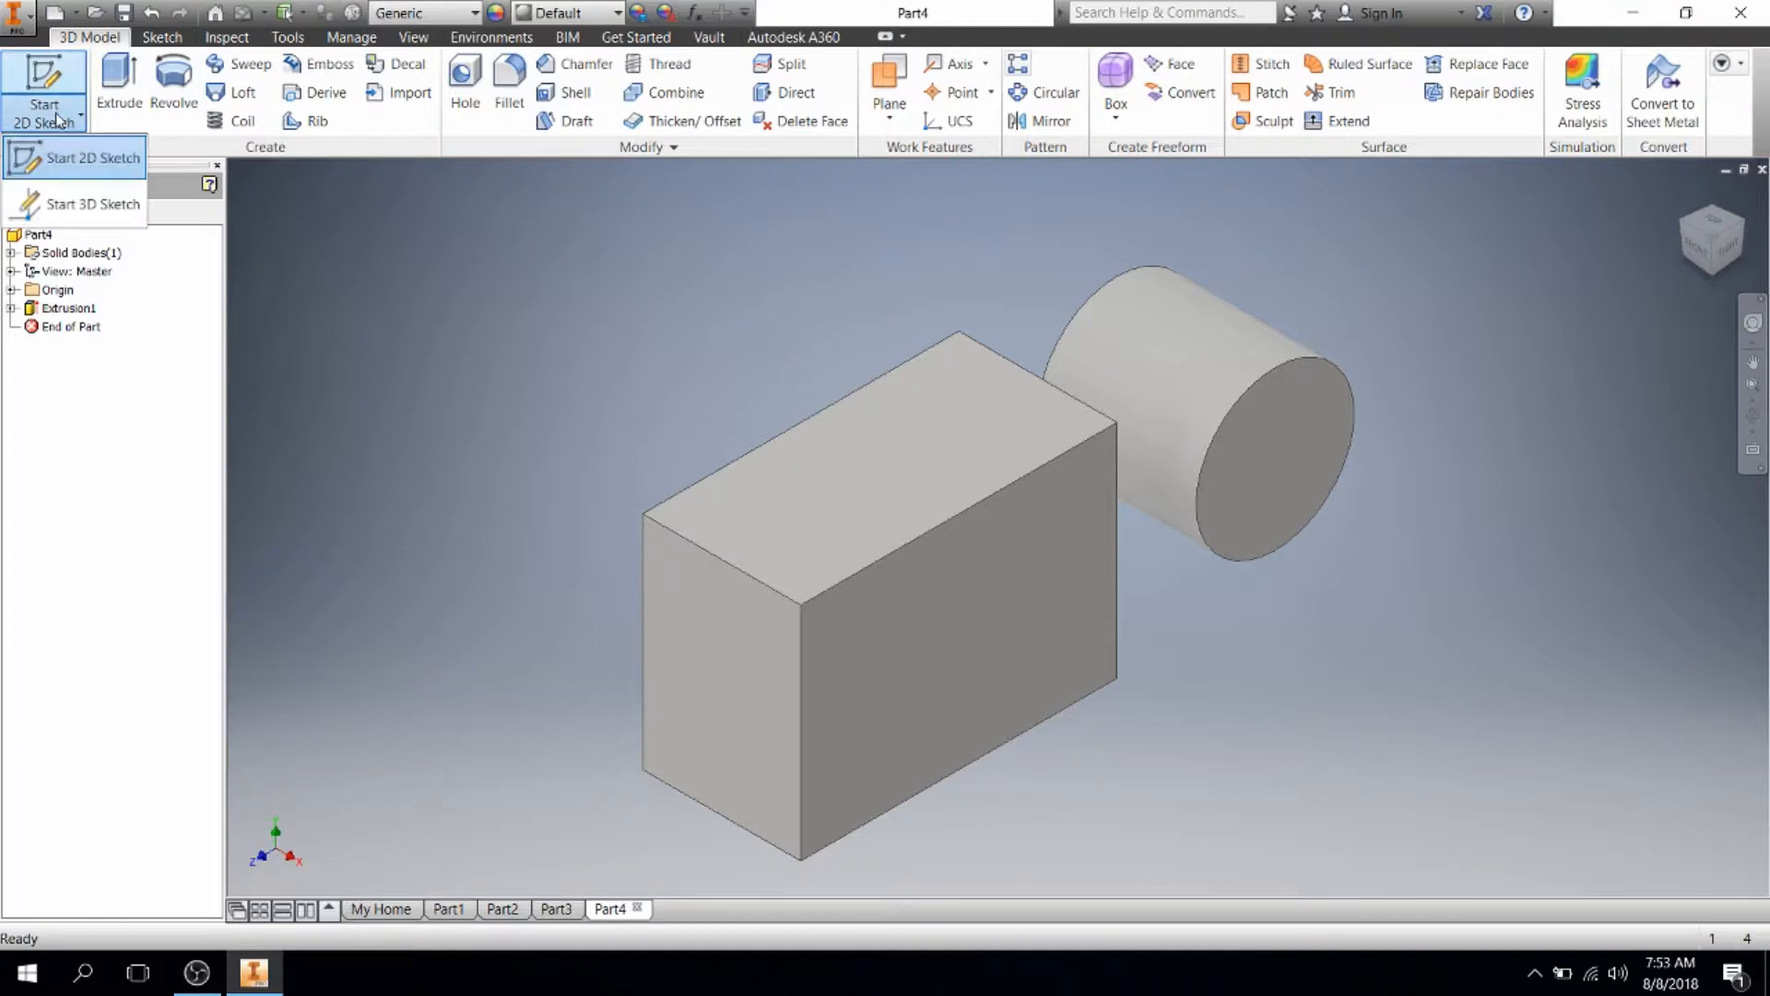
{"action": "left_click", "coordinate": [86, 157]}
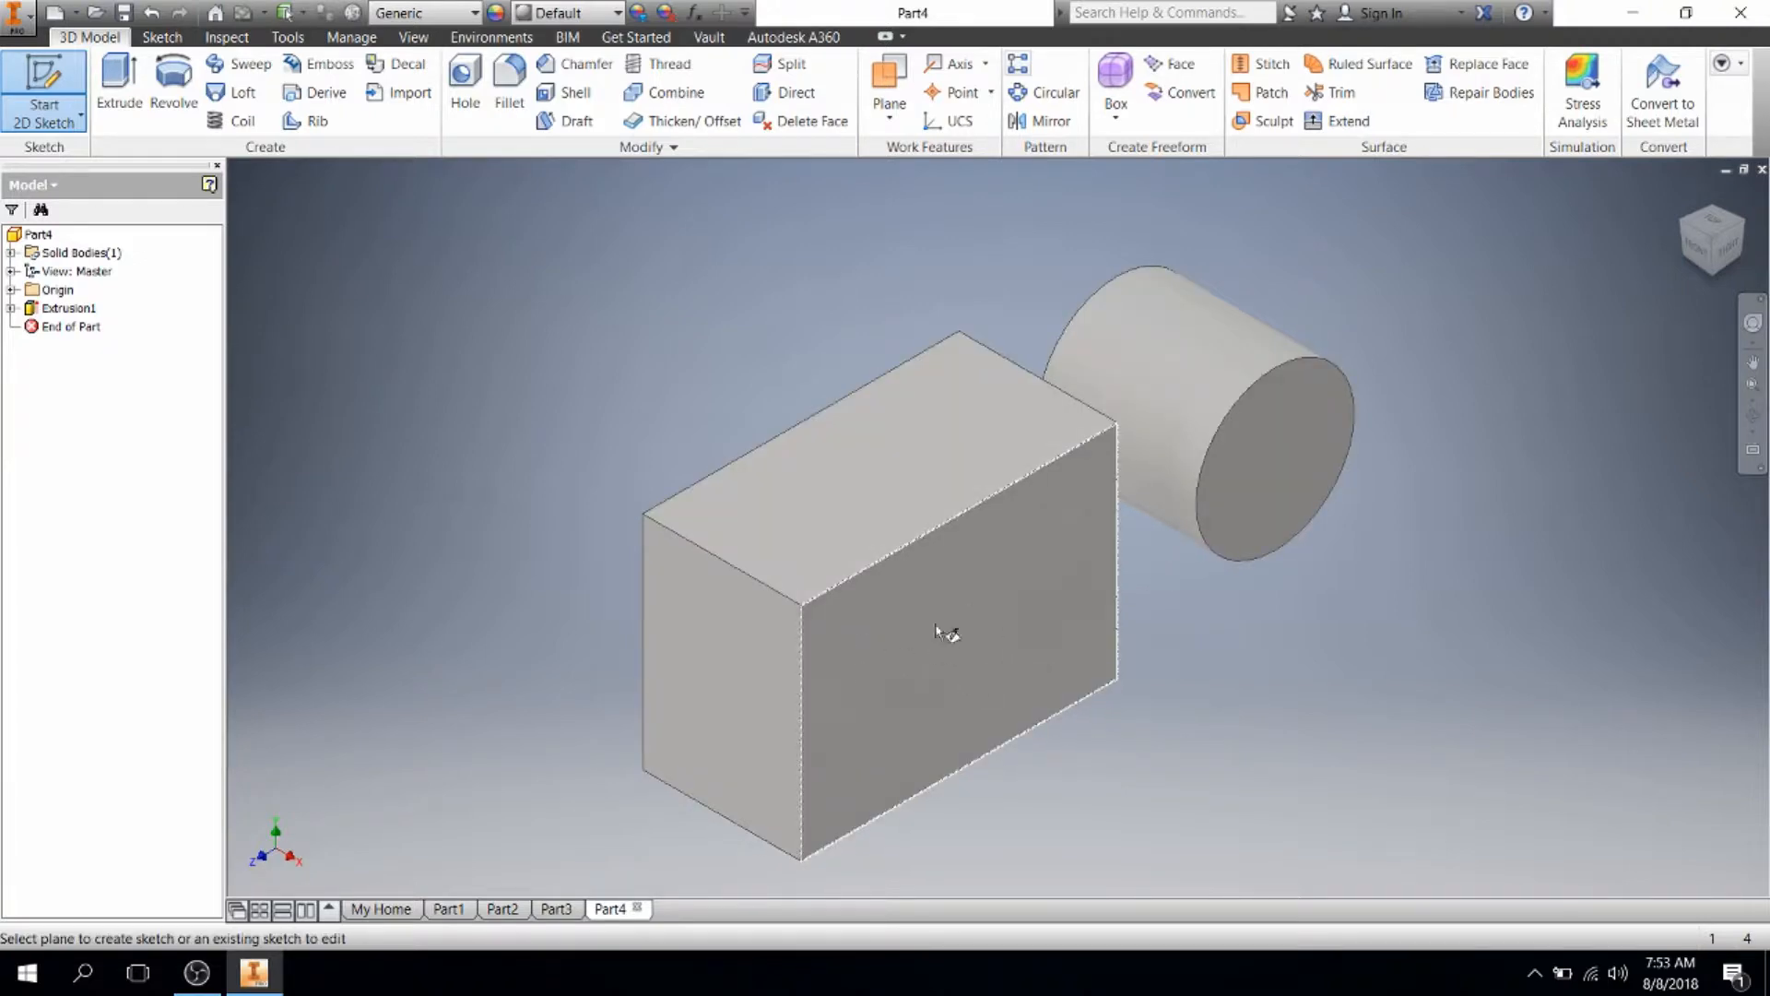
{"action": "mouse_move", "coordinate": [926, 645]}
{"action": "left_click", "coordinate": [944, 639]}
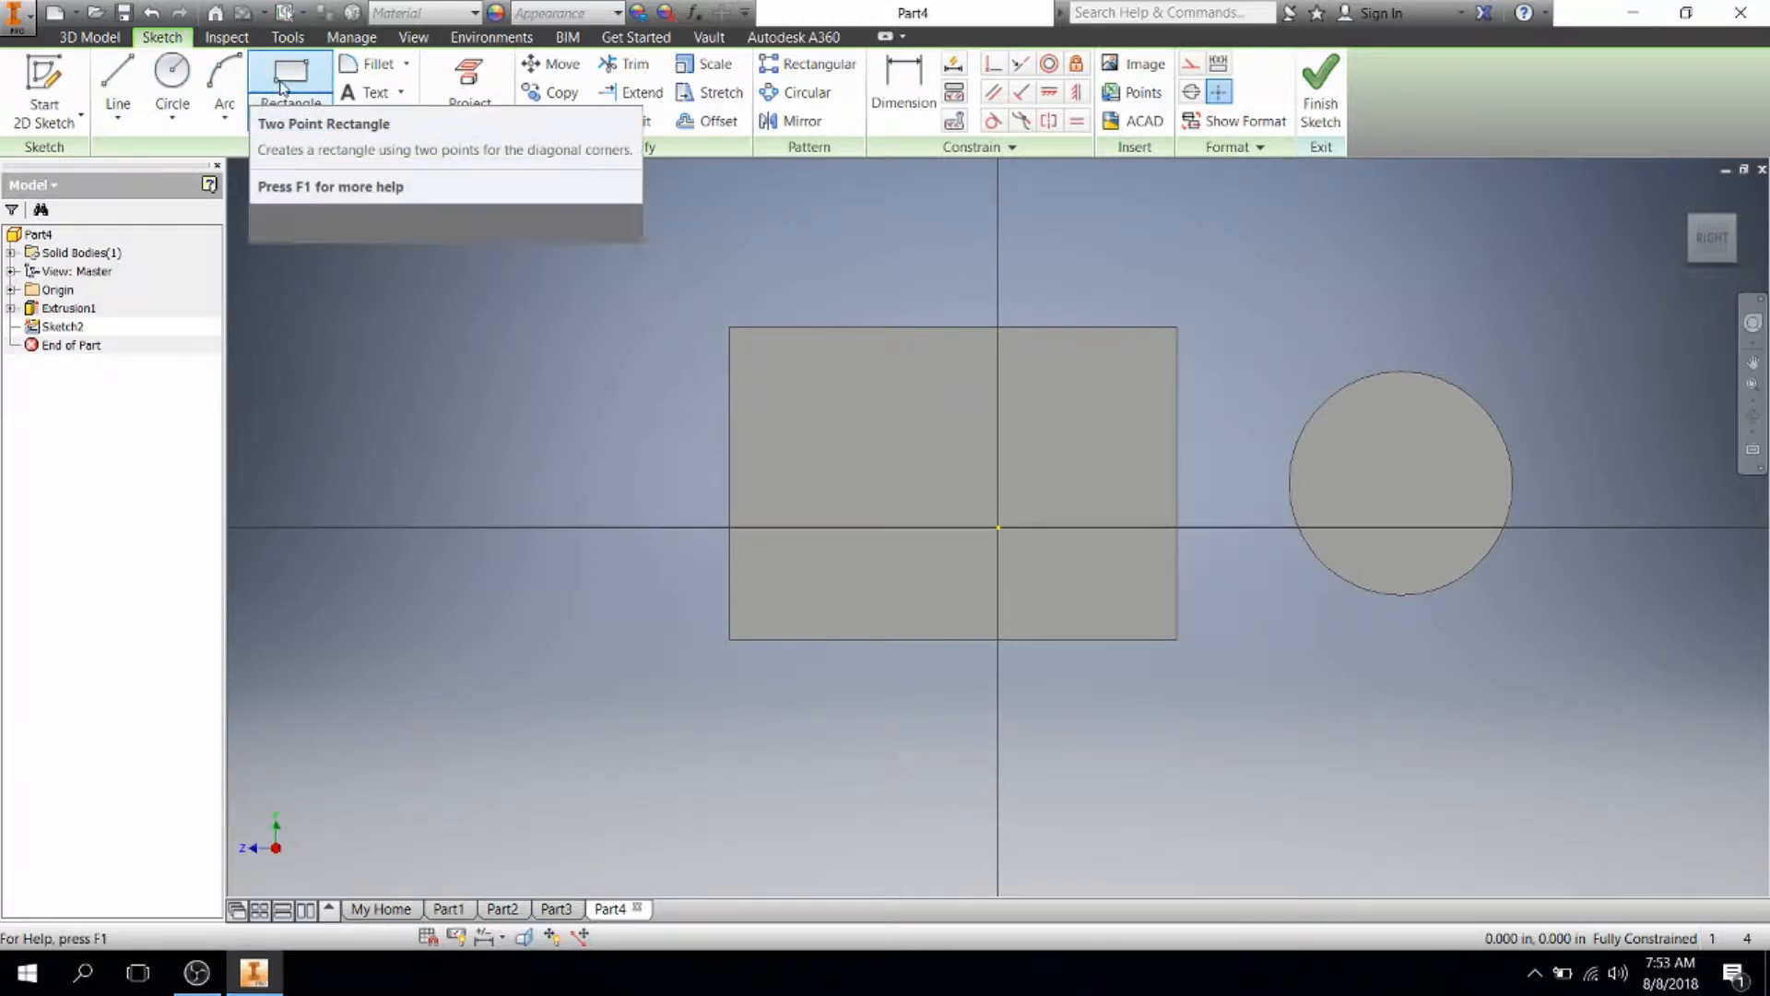
Step: Sketch a circle of .25 in diameter inside the upper part of the block's face
{"action": "left_click", "coordinate": [173, 75]}
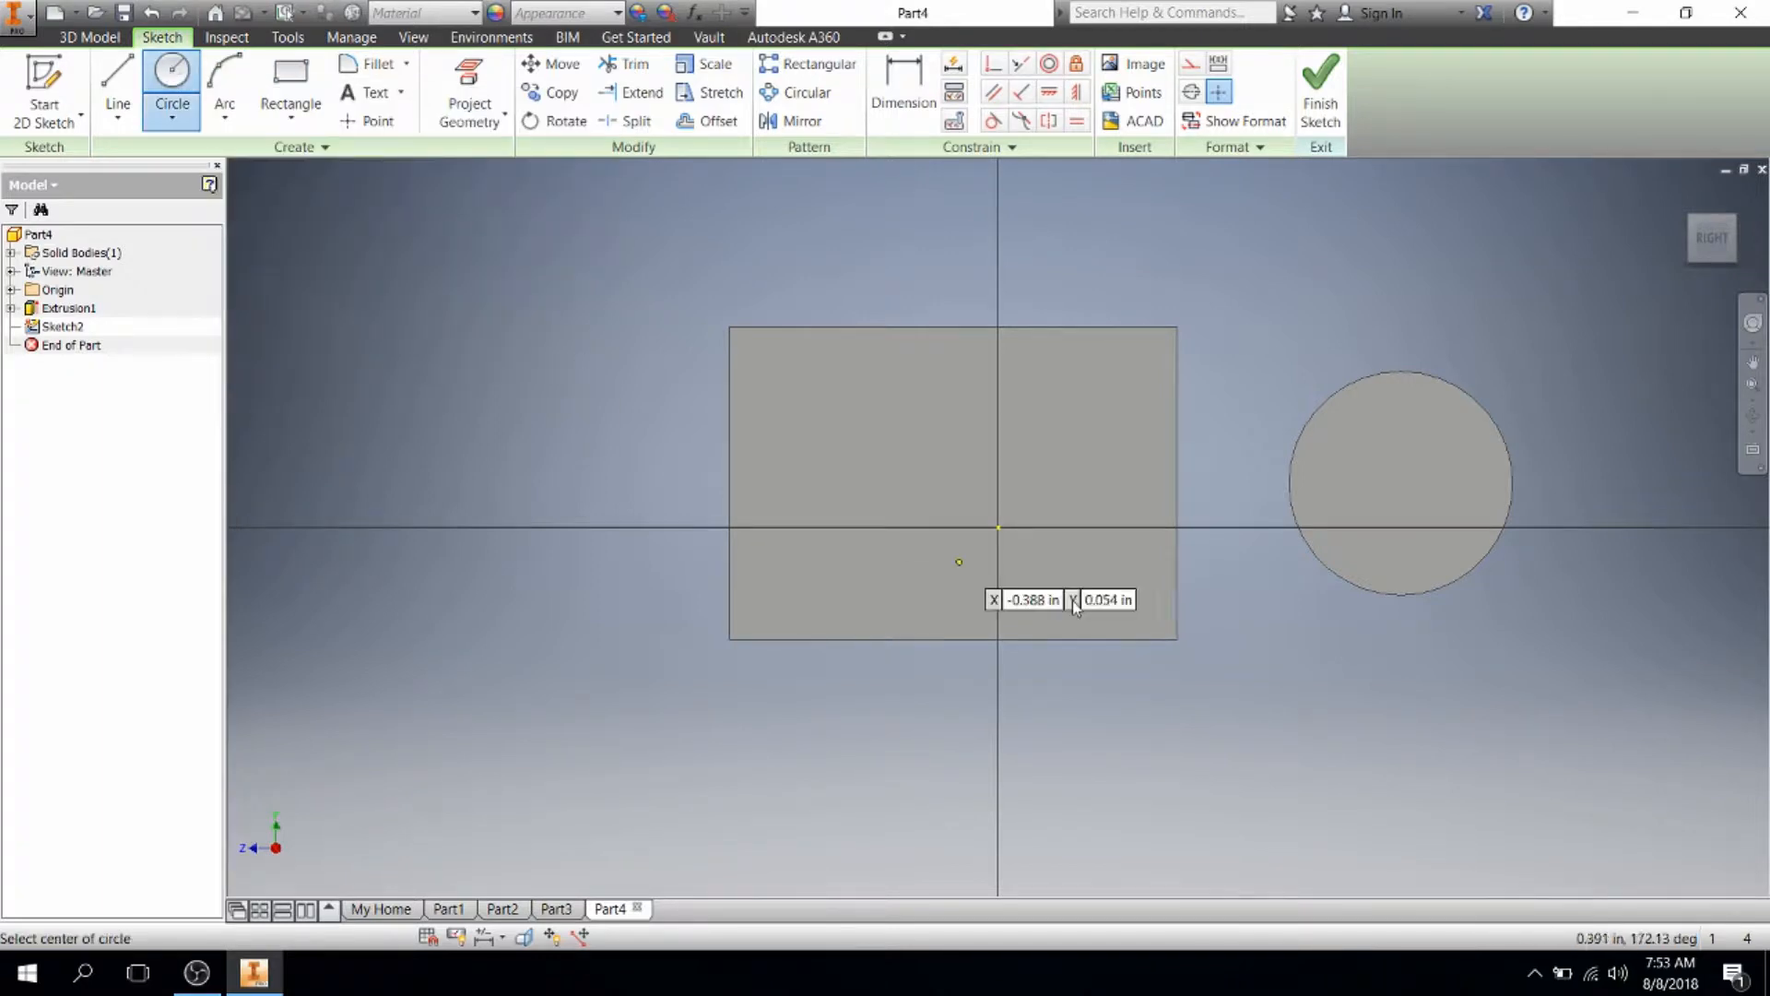
{"action": "left_click", "coordinate": [895, 450]}
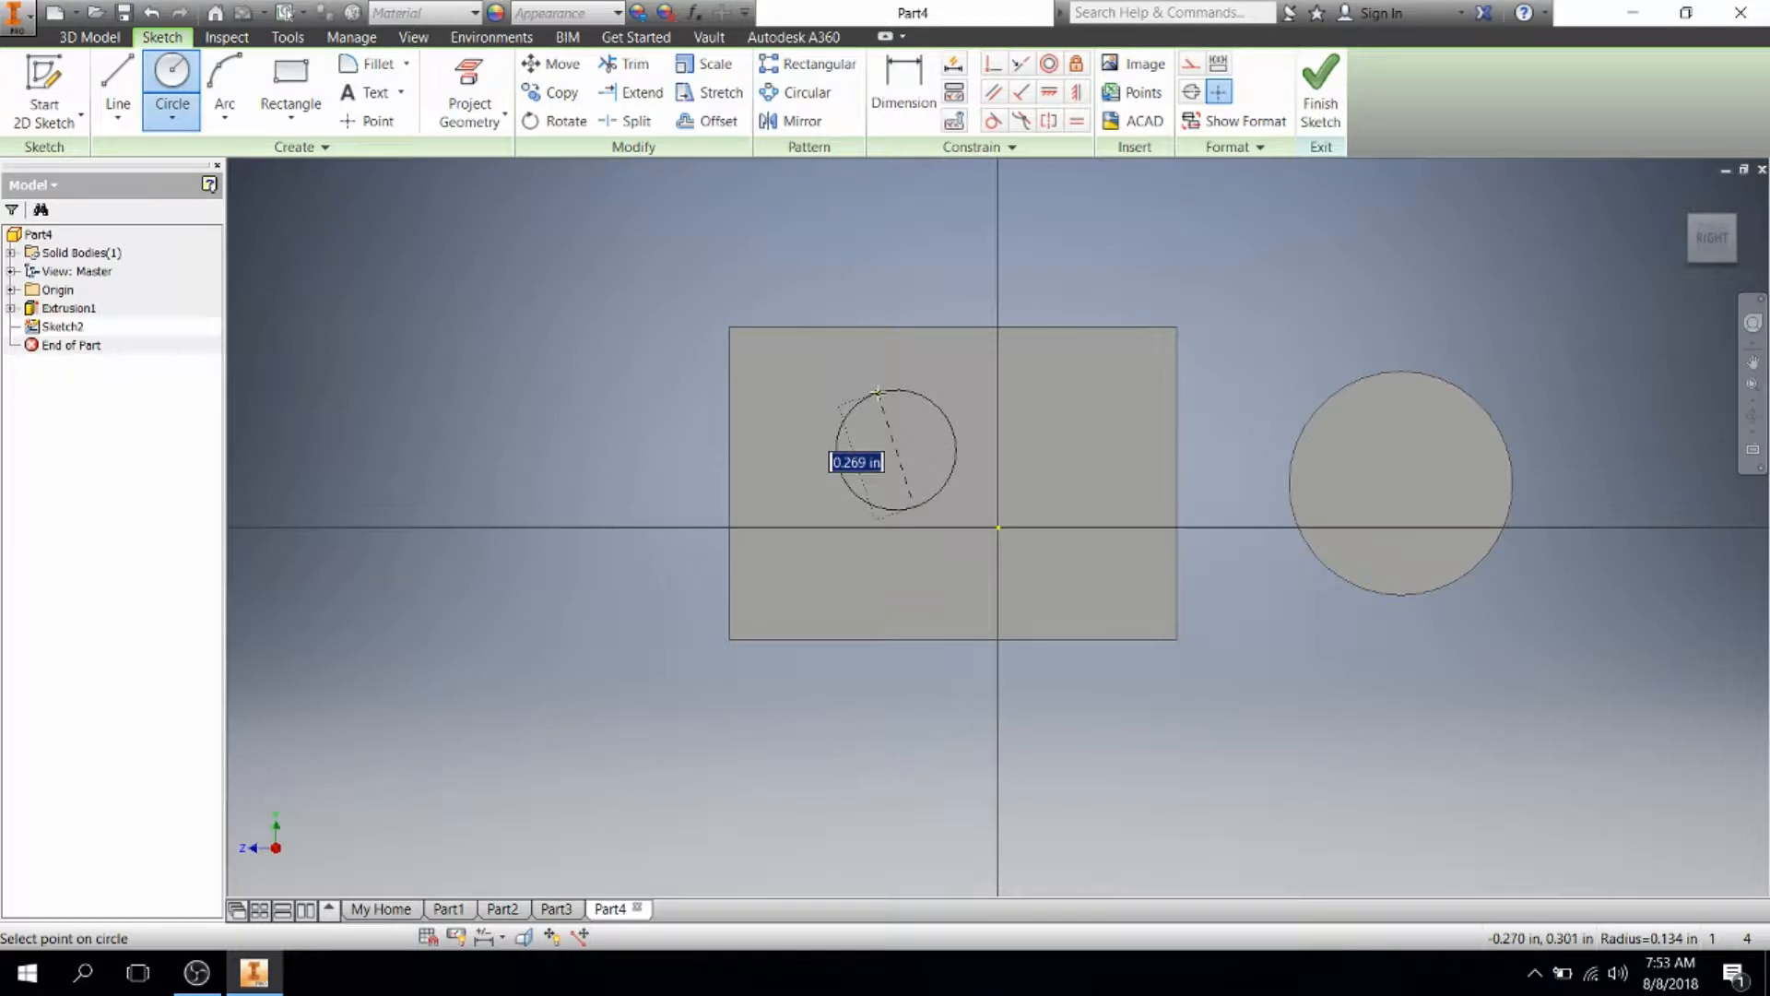
{"action": "type", "text": ".25"}
{"action": "key", "text": "Return"}
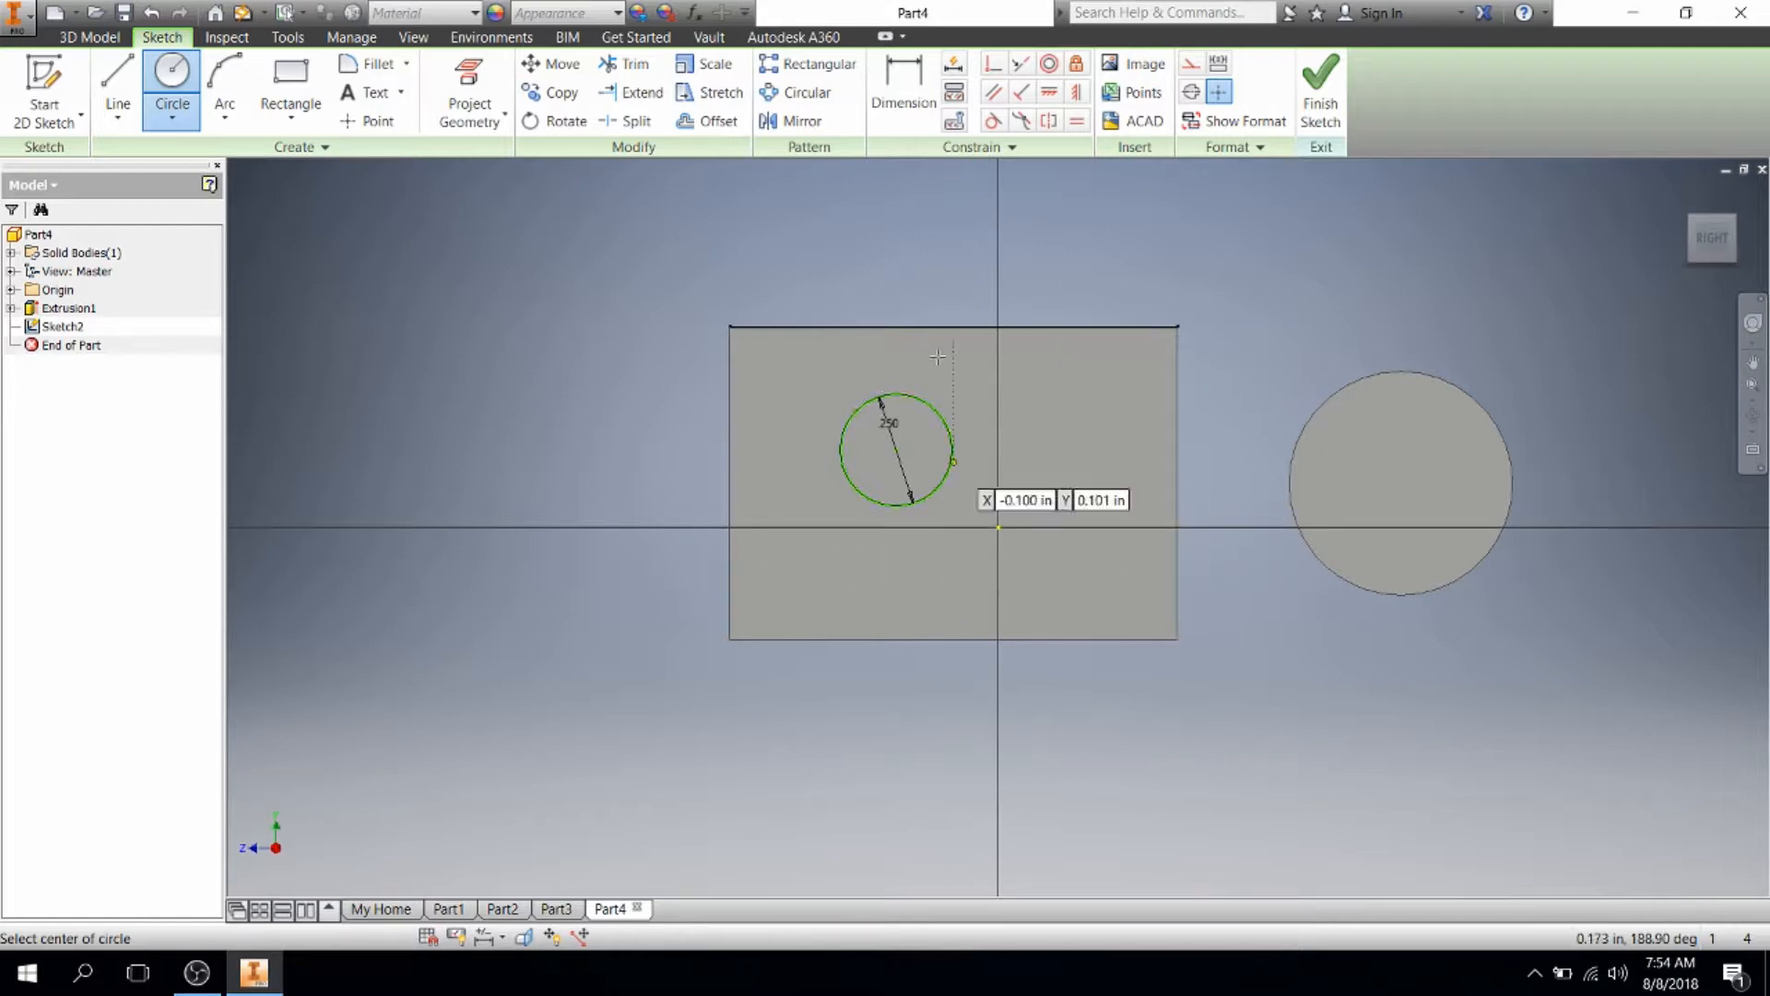
Step: Try to dimension the circle's centre 1 in from the face's top edge, and undo that dimension
{"action": "left_click", "coordinate": [896, 97]}
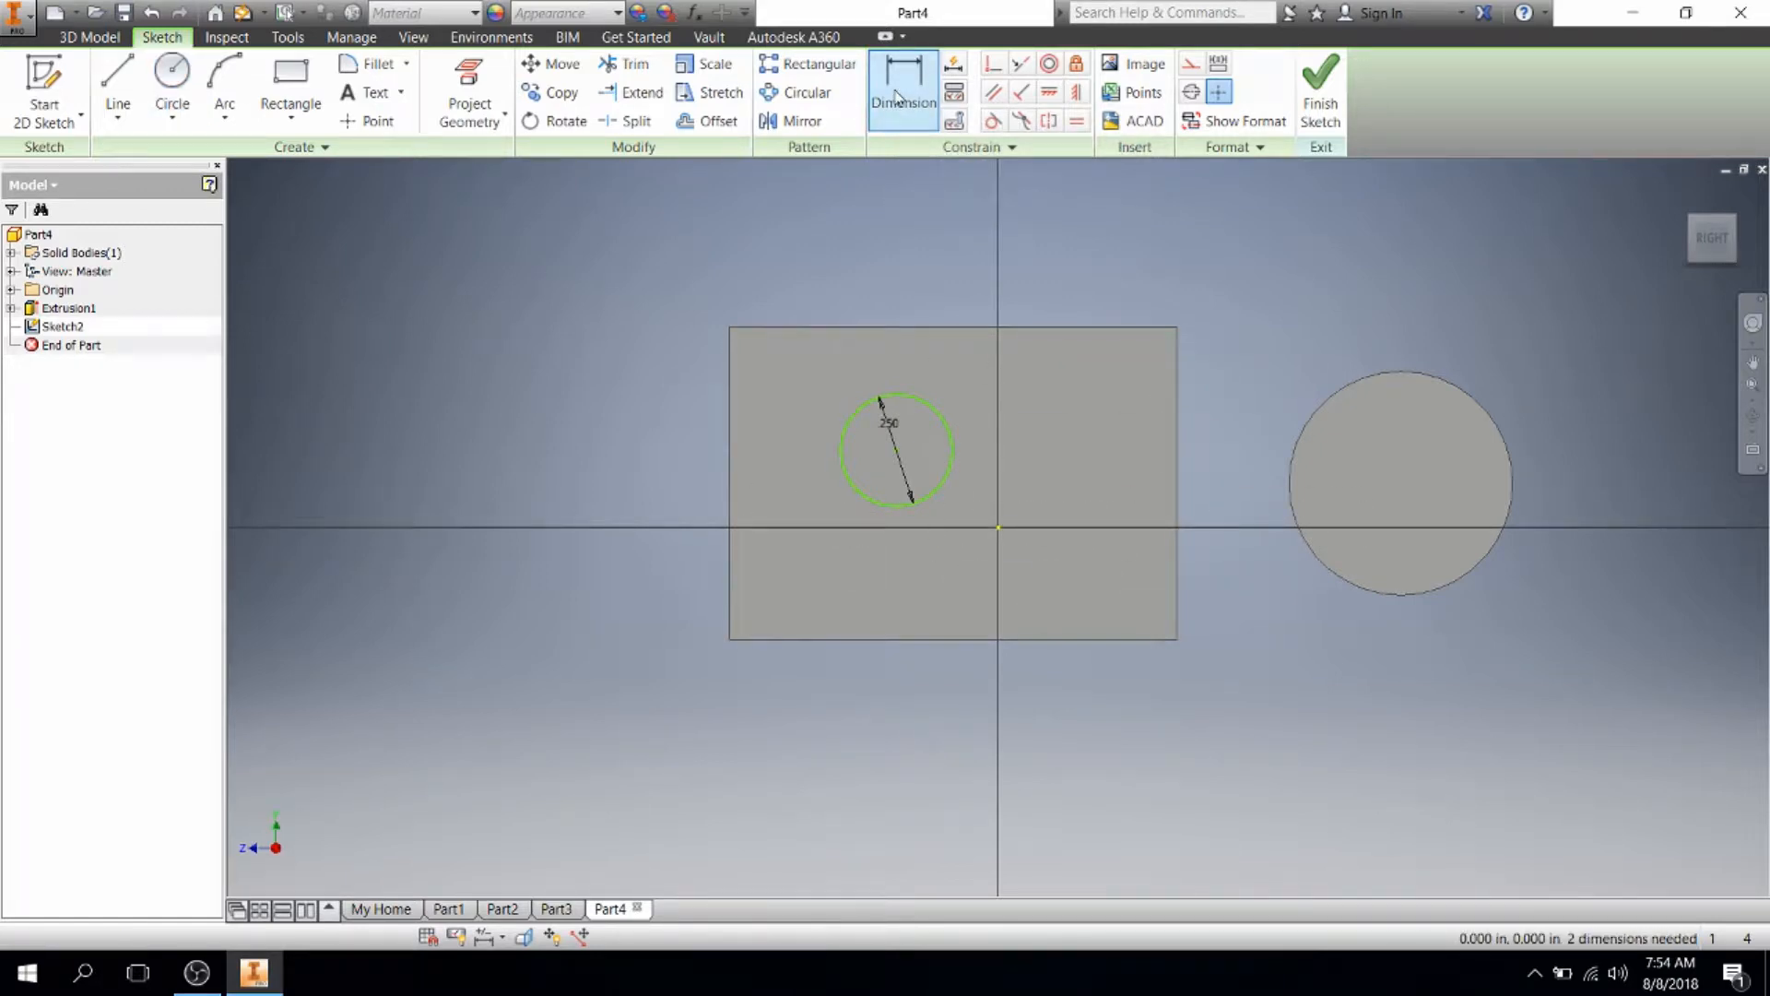
{"action": "left_click", "coordinate": [897, 461]}
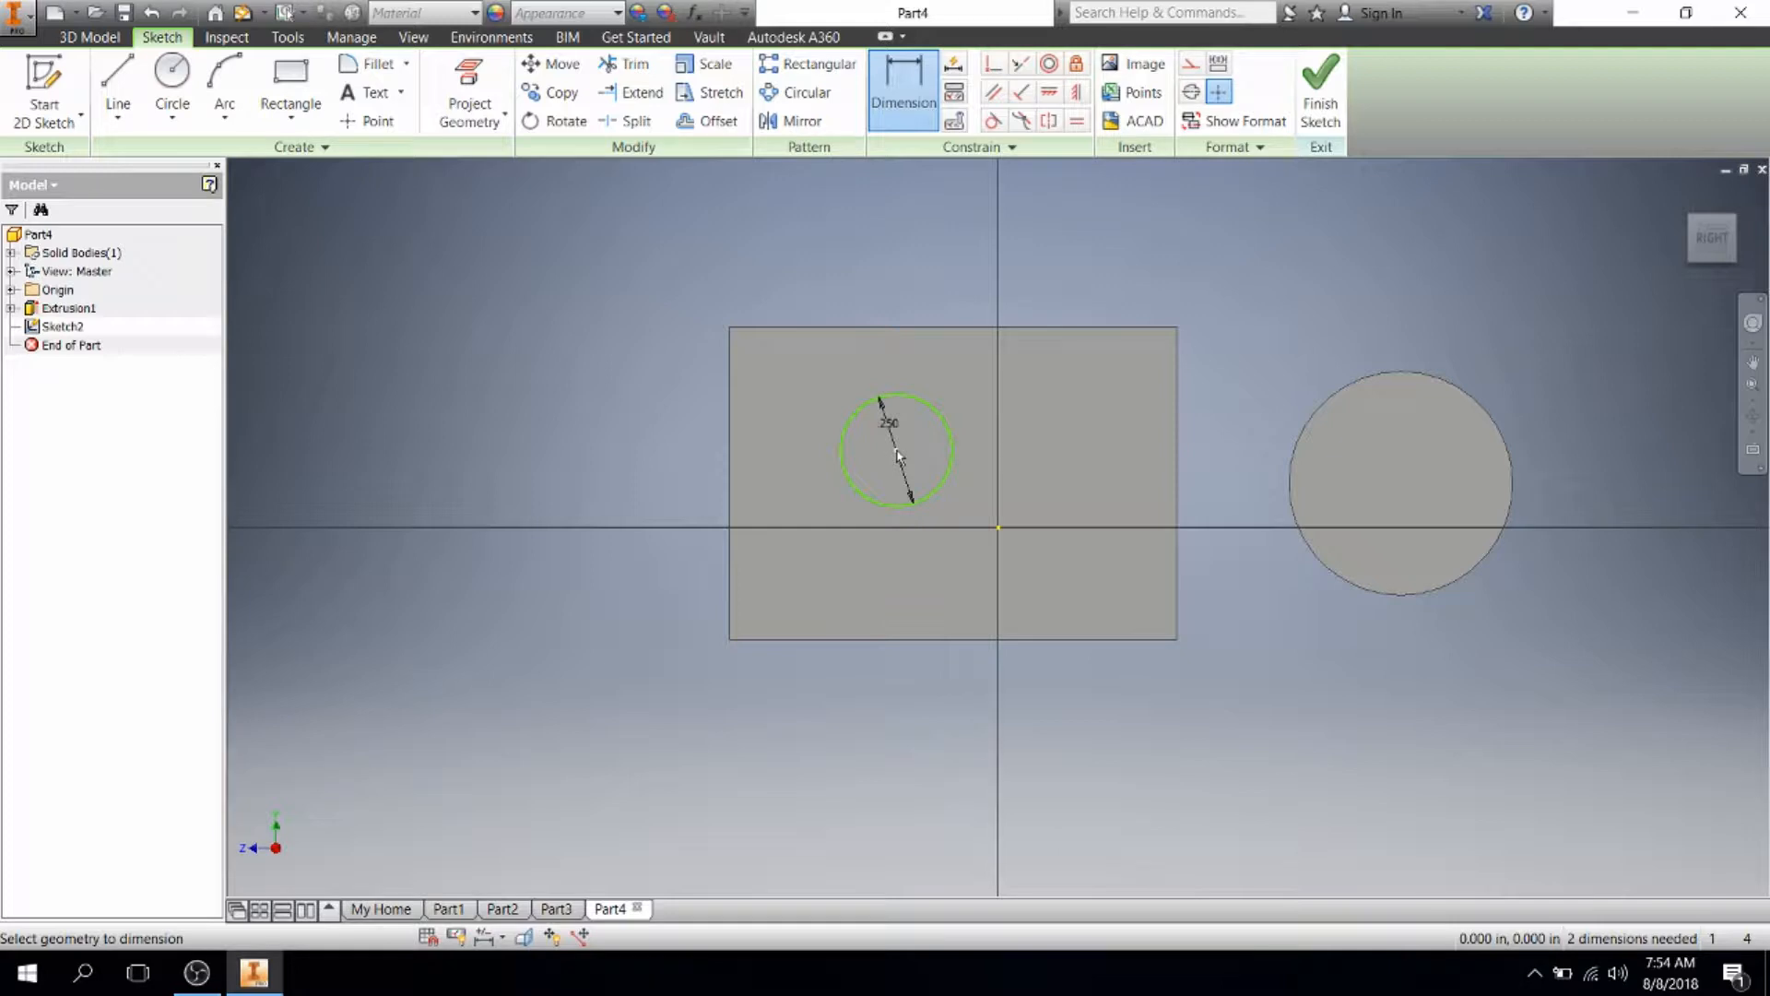
{"action": "left_click", "coordinate": [899, 456]}
{"action": "key", "text": "Return"}
{"action": "left_click", "coordinate": [909, 329]}
{"action": "left_click", "coordinate": [896, 450]}
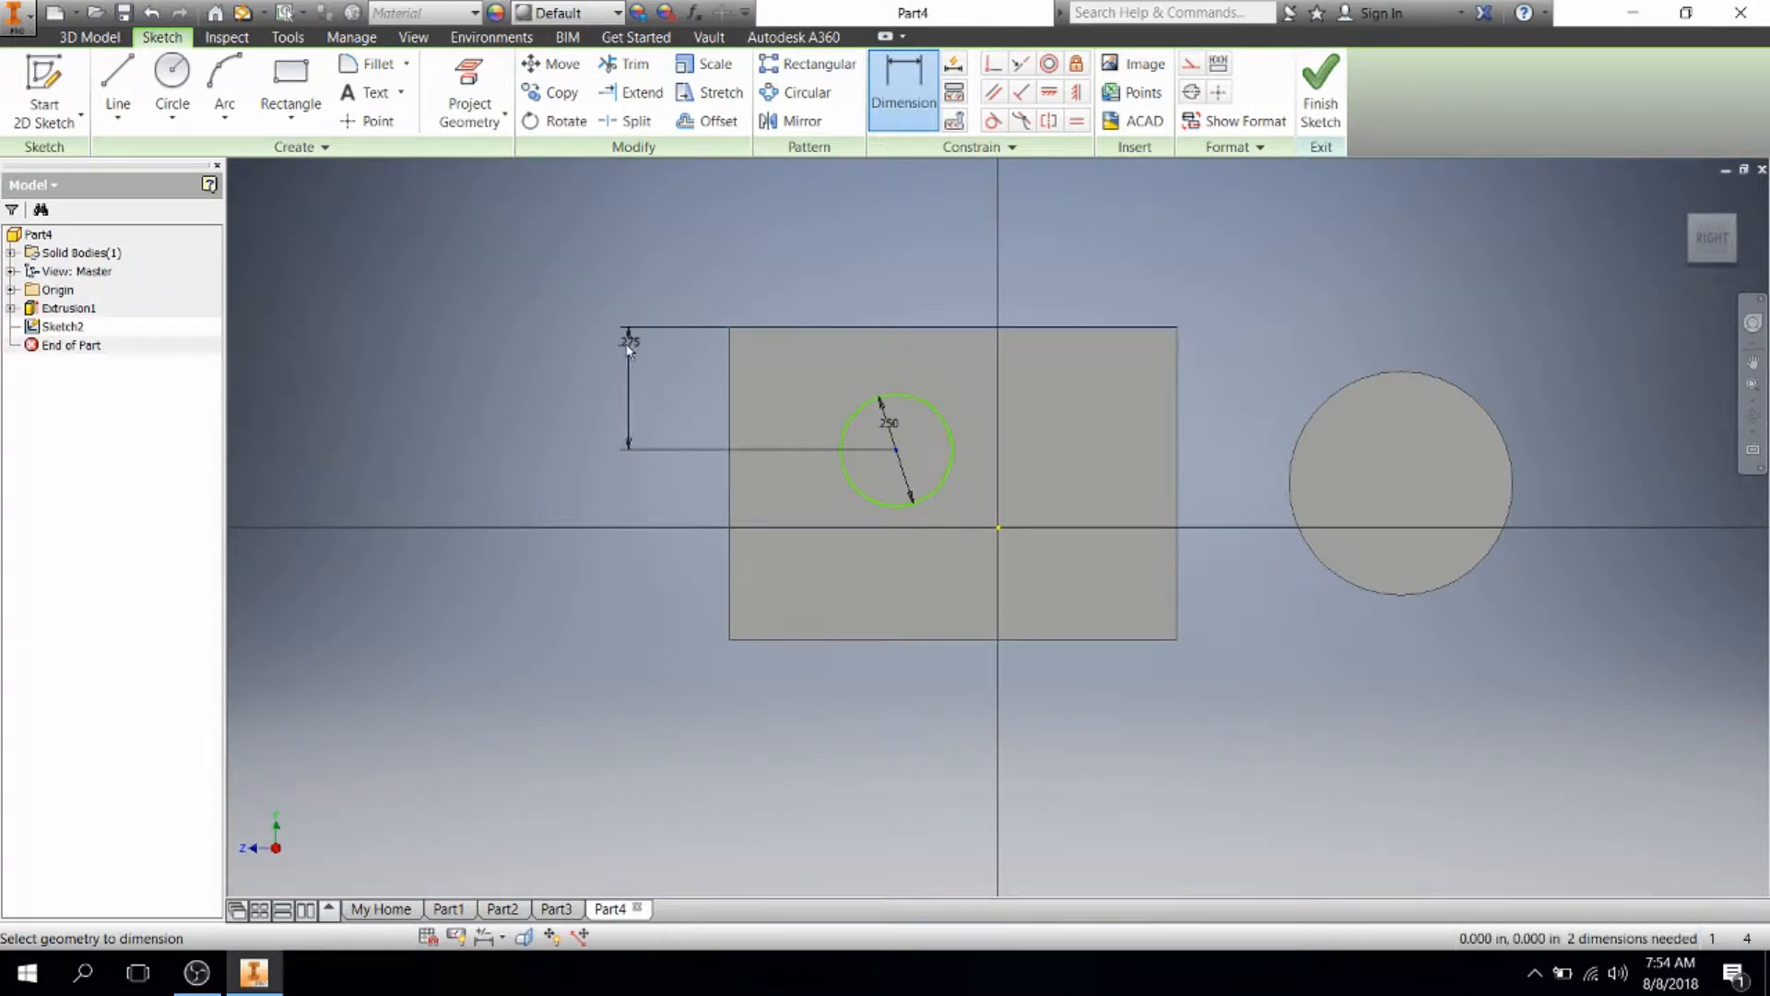
{"action": "left_click", "coordinate": [607, 388]}
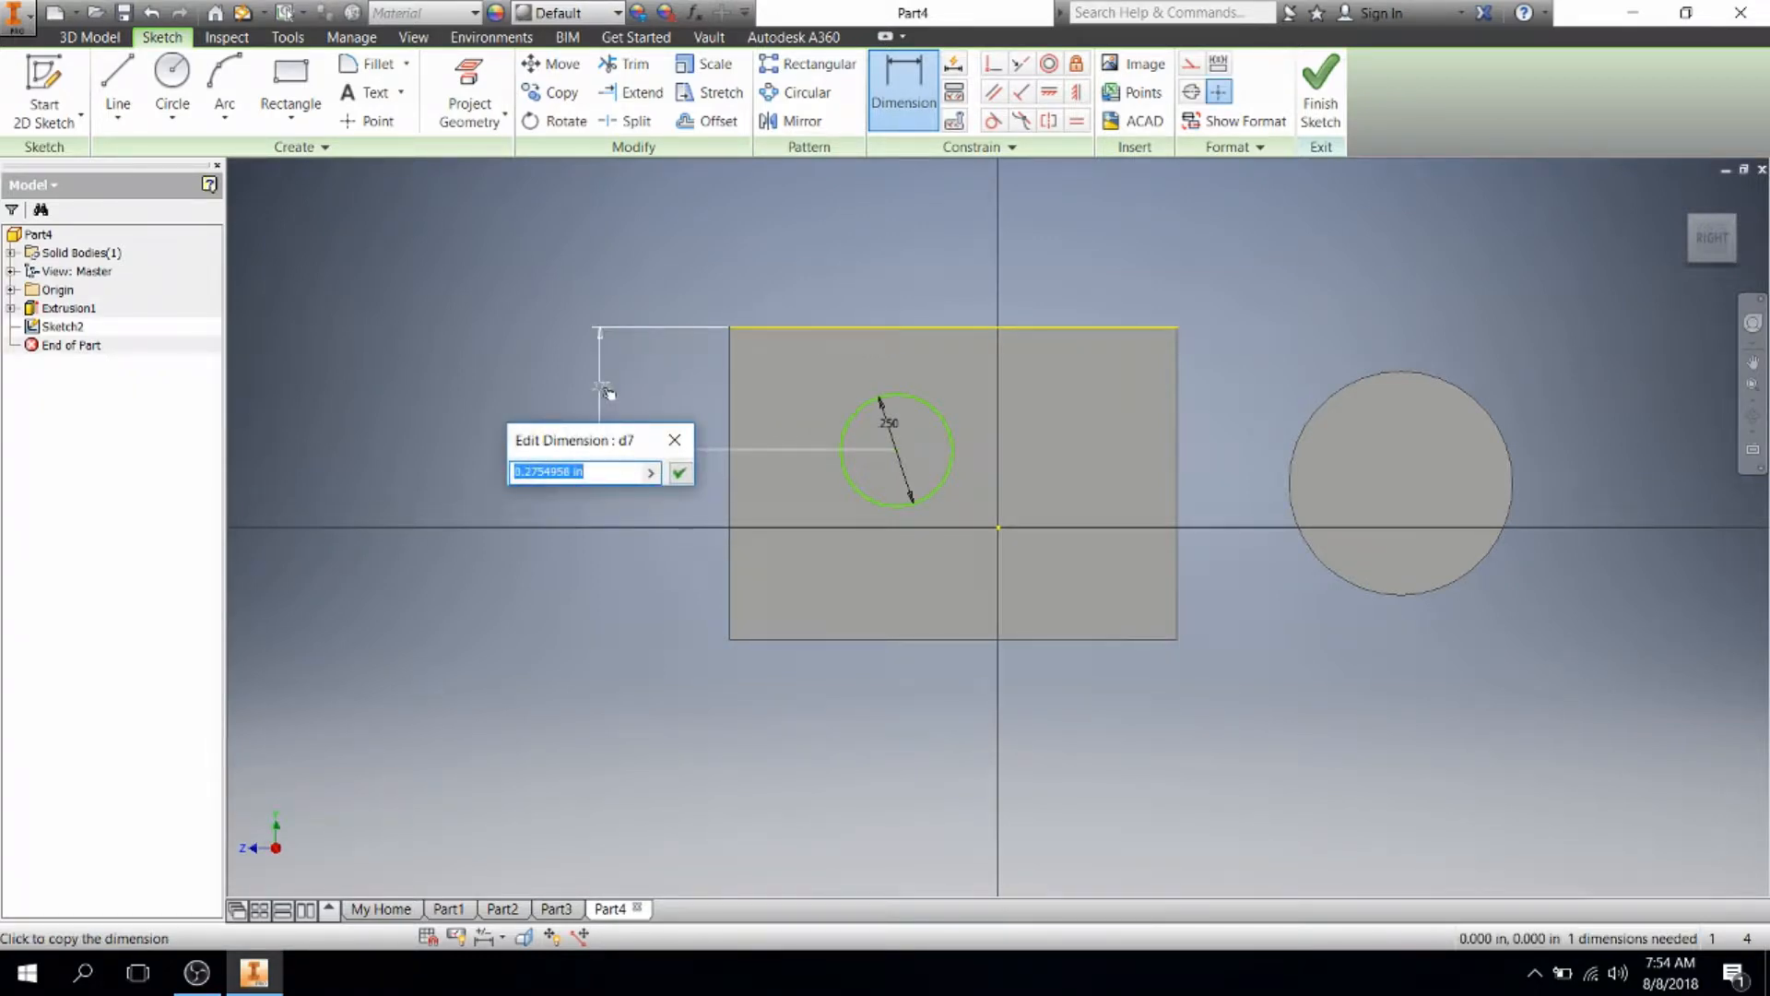
{"action": "type", "text": "1"}
{"action": "key", "text": "Return"}
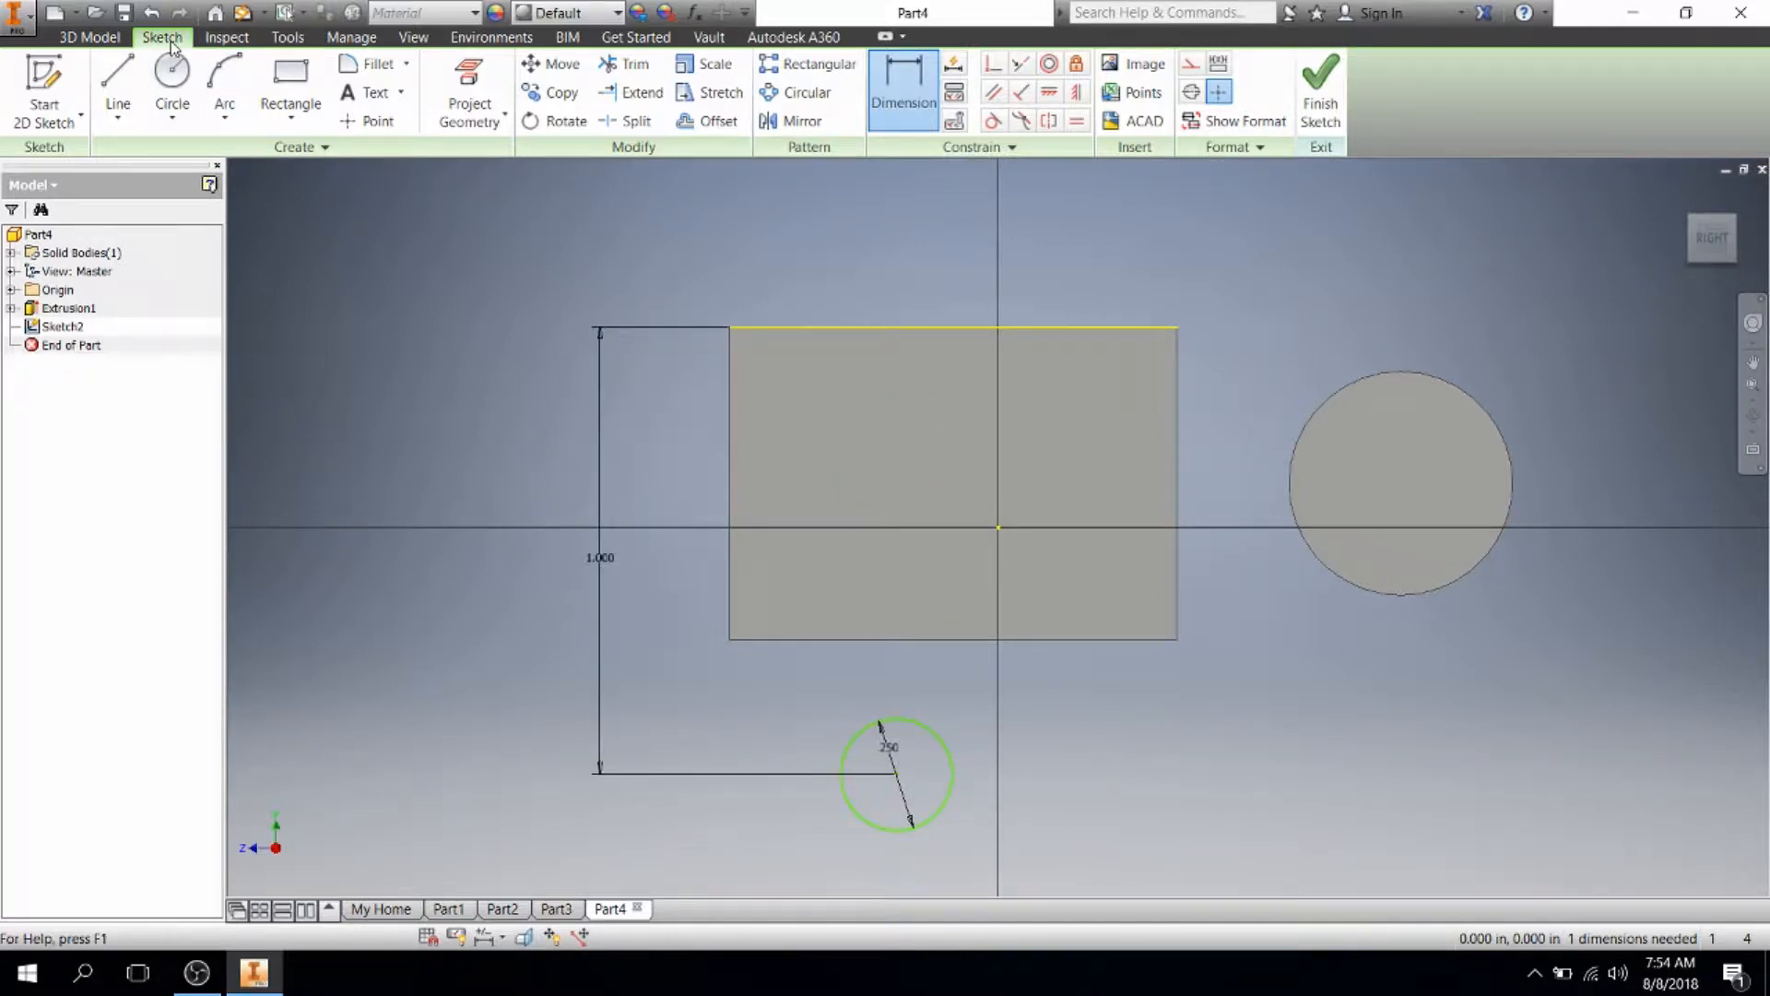
{"action": "left_click", "coordinate": [153, 13]}
{"action": "left_click", "coordinate": [153, 13]}
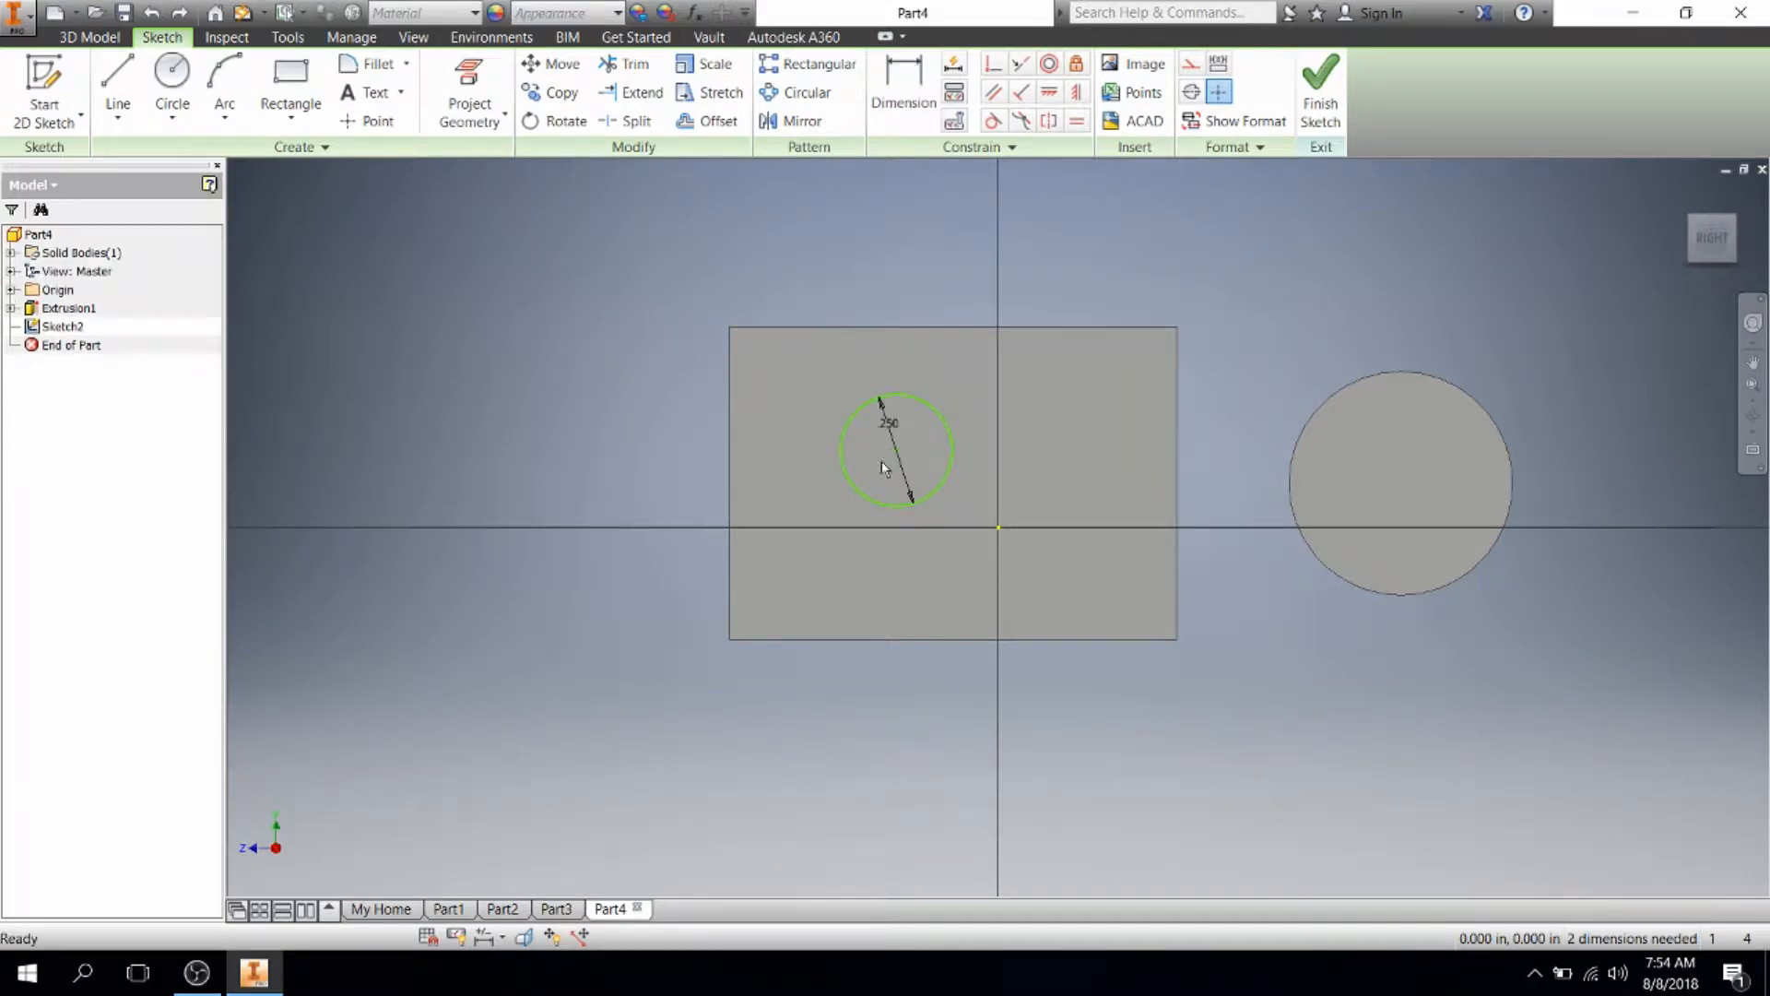
Step: Check the height of the block's face by previewing a dimension on its left edge
{"action": "key", "text": "d"}
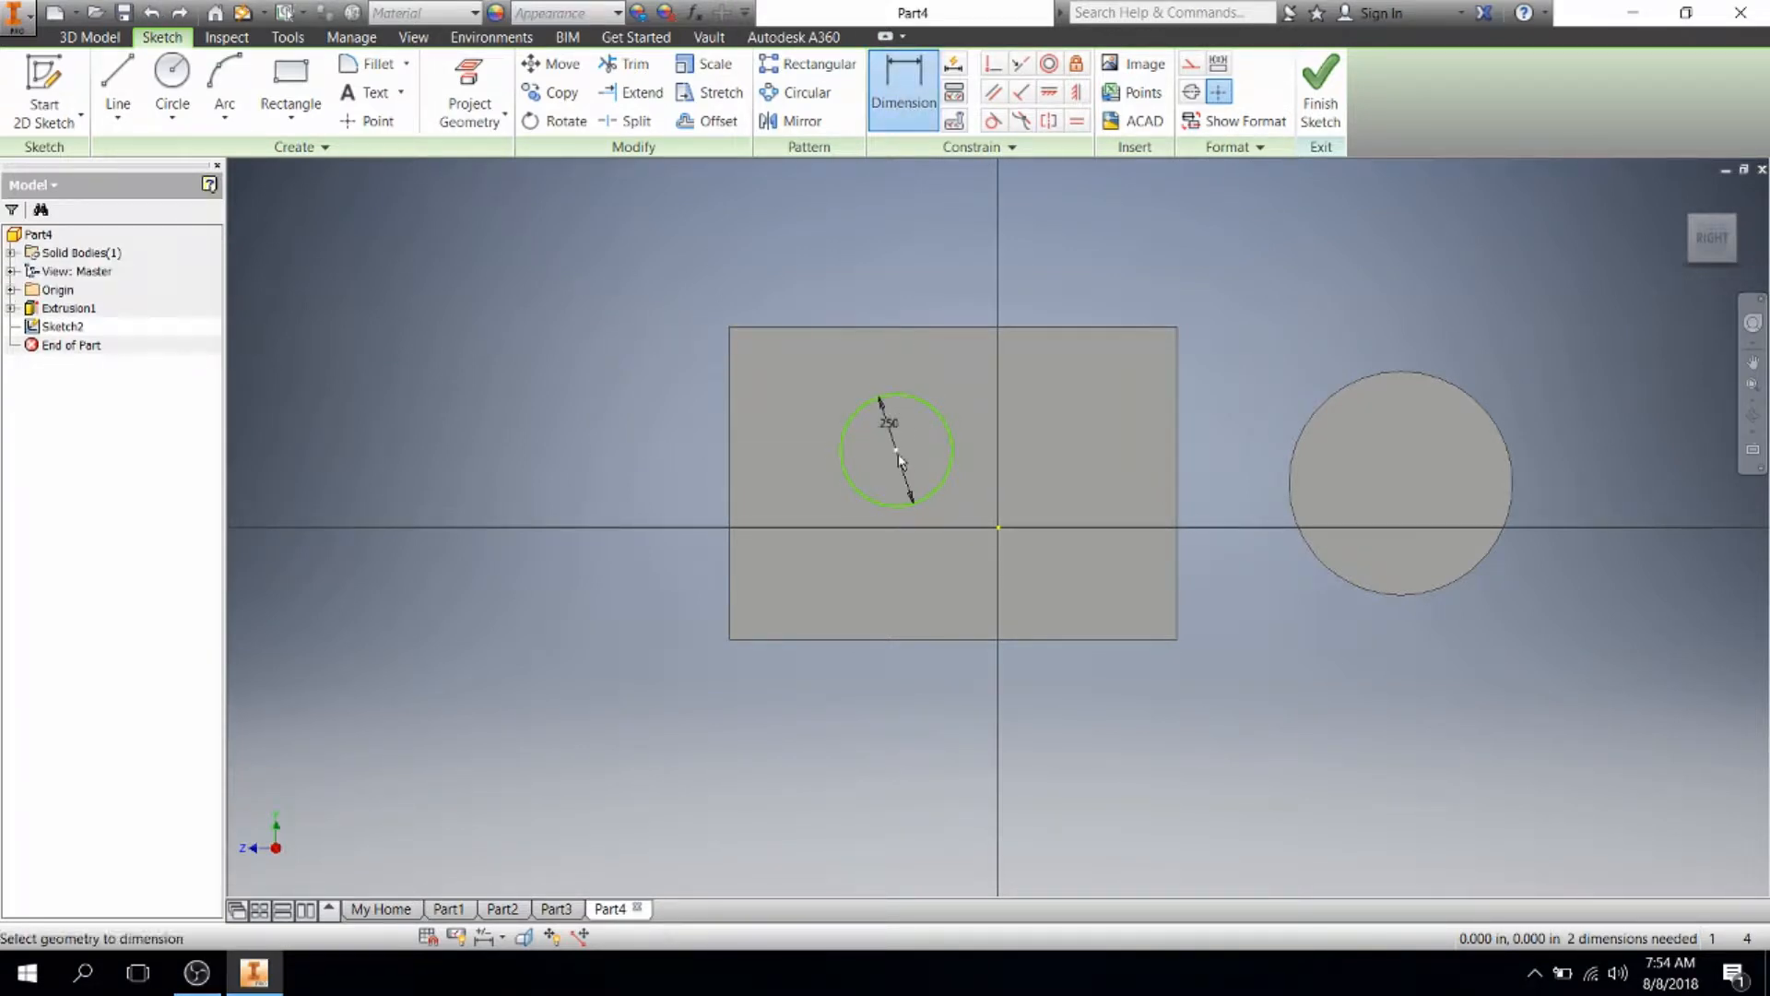
{"action": "left_click", "coordinate": [729, 454]}
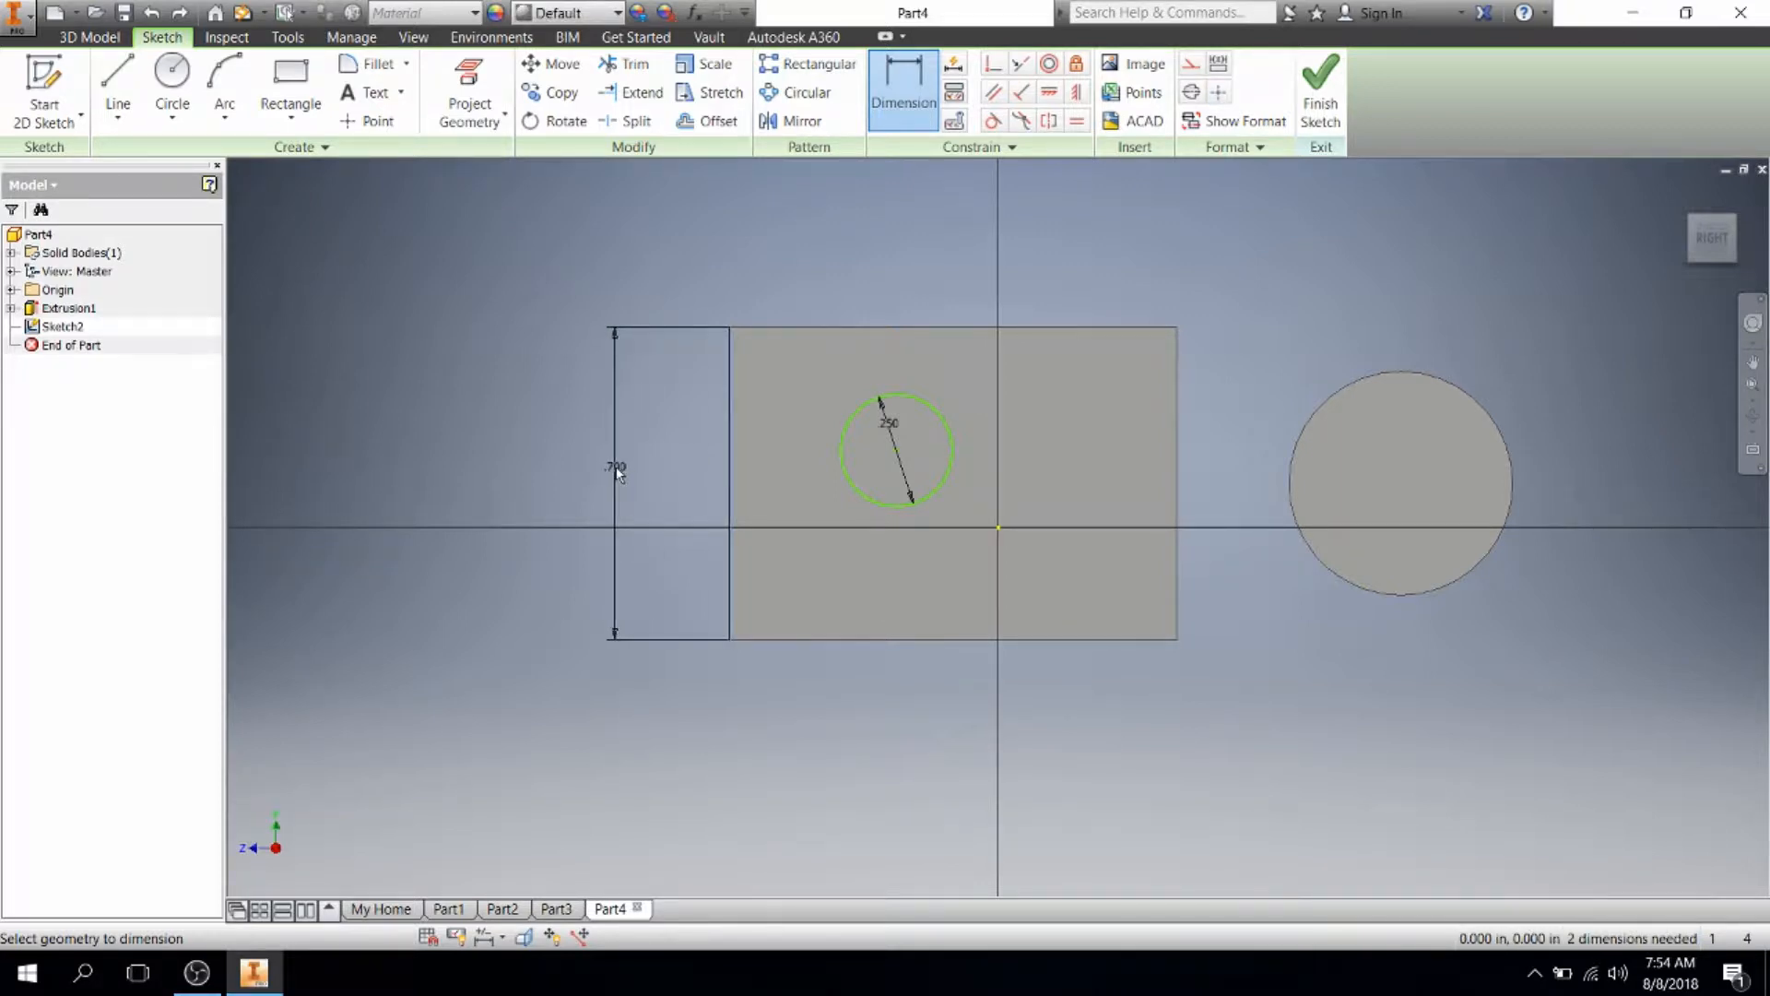
{"action": "key", "text": "Escape"}
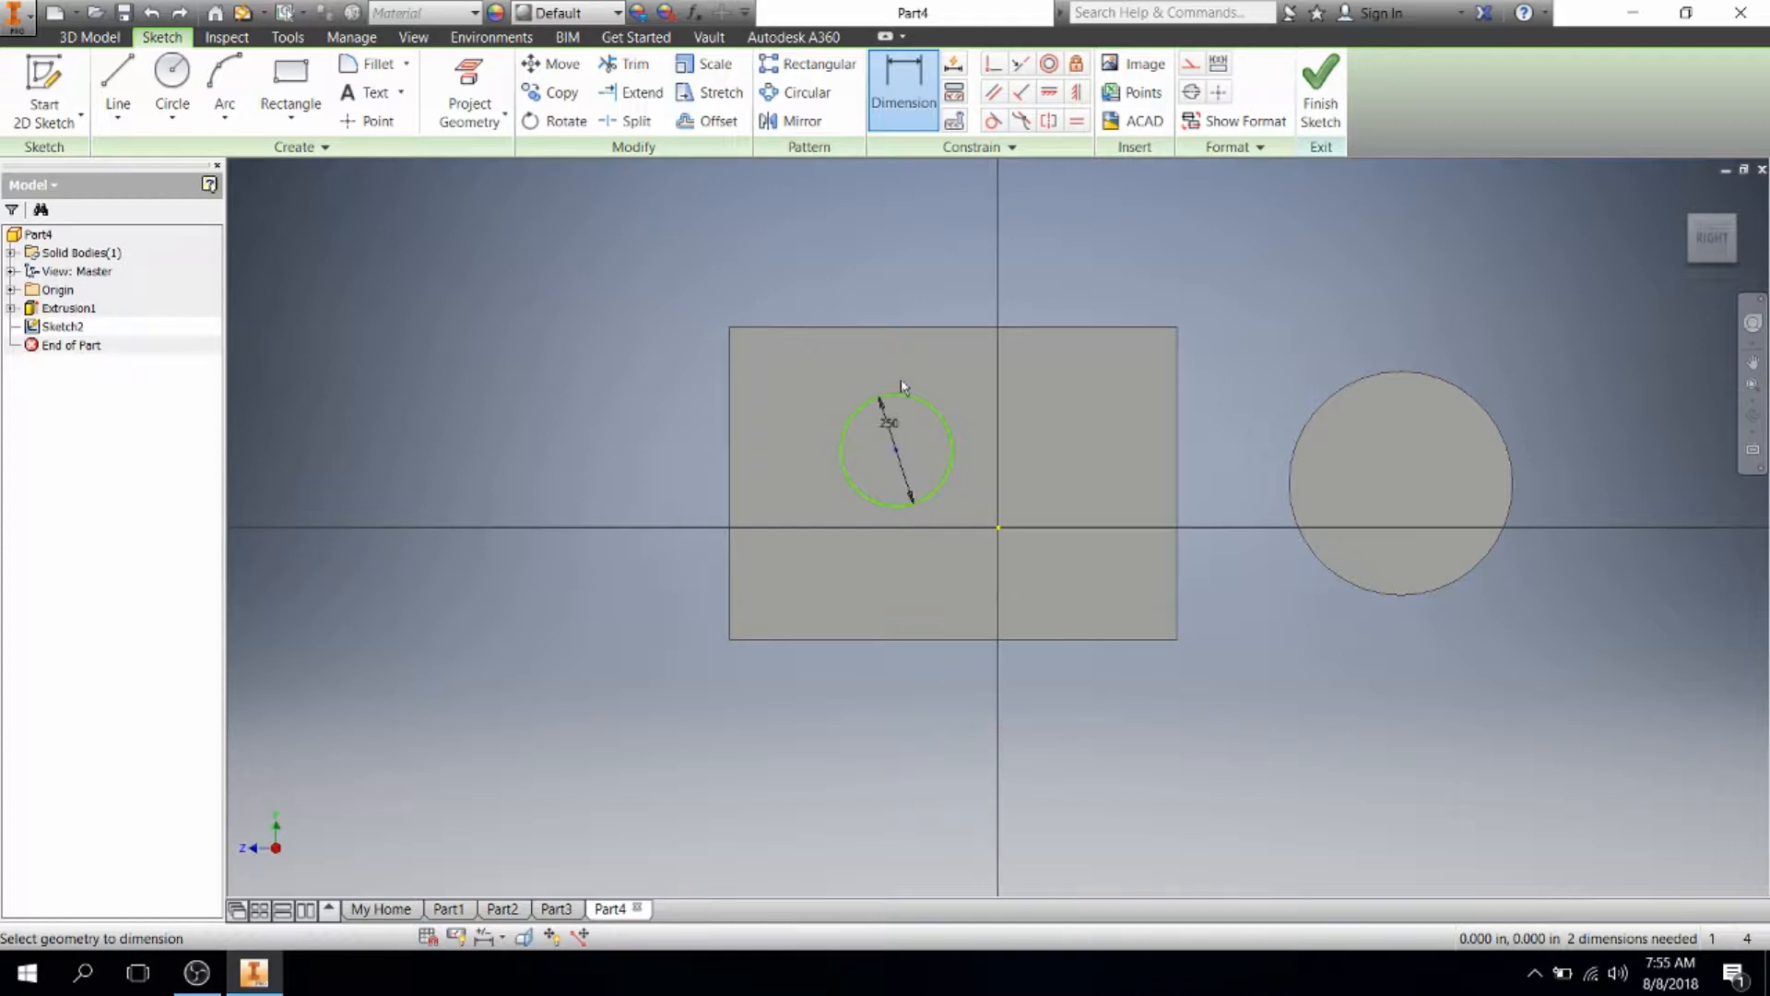
Step: Dimension the vertical distance from the face's top edge to the circle's centre as .700/2 in
{"action": "left_click", "coordinate": [910, 330]}
{"action": "left_click", "coordinate": [895, 449]}
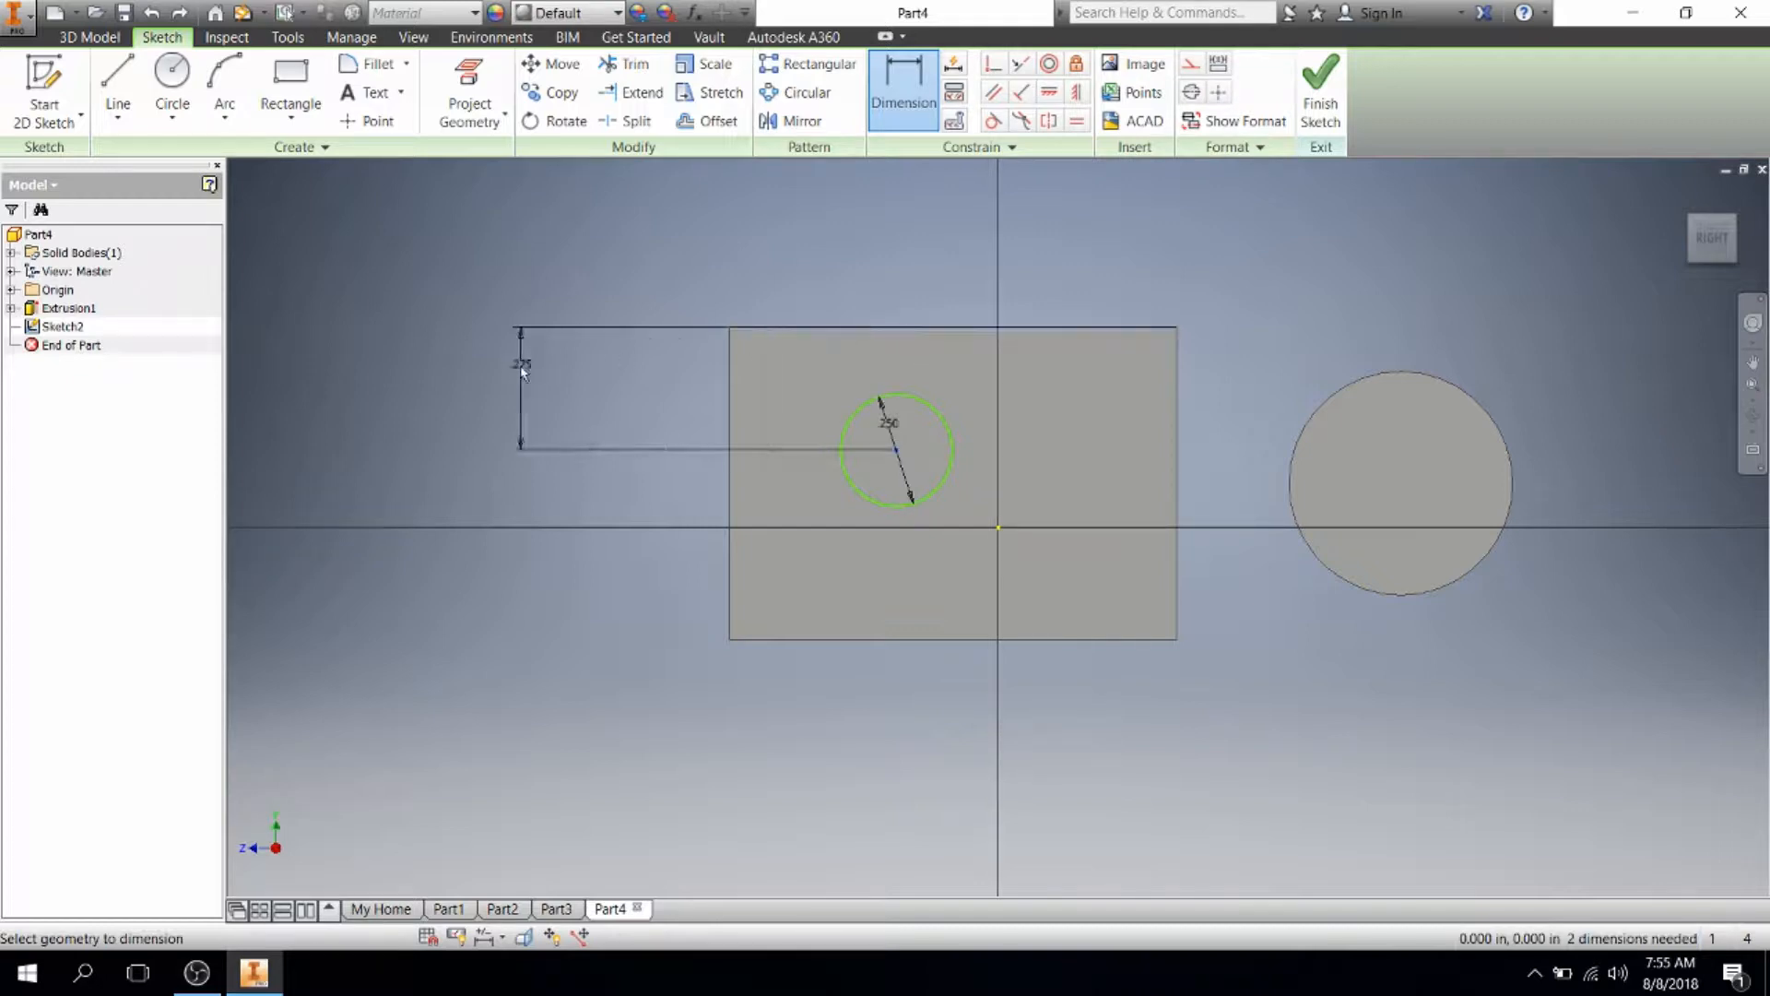
{"action": "left_click", "coordinate": [492, 374]}
{"action": "type", "text": ".700"}
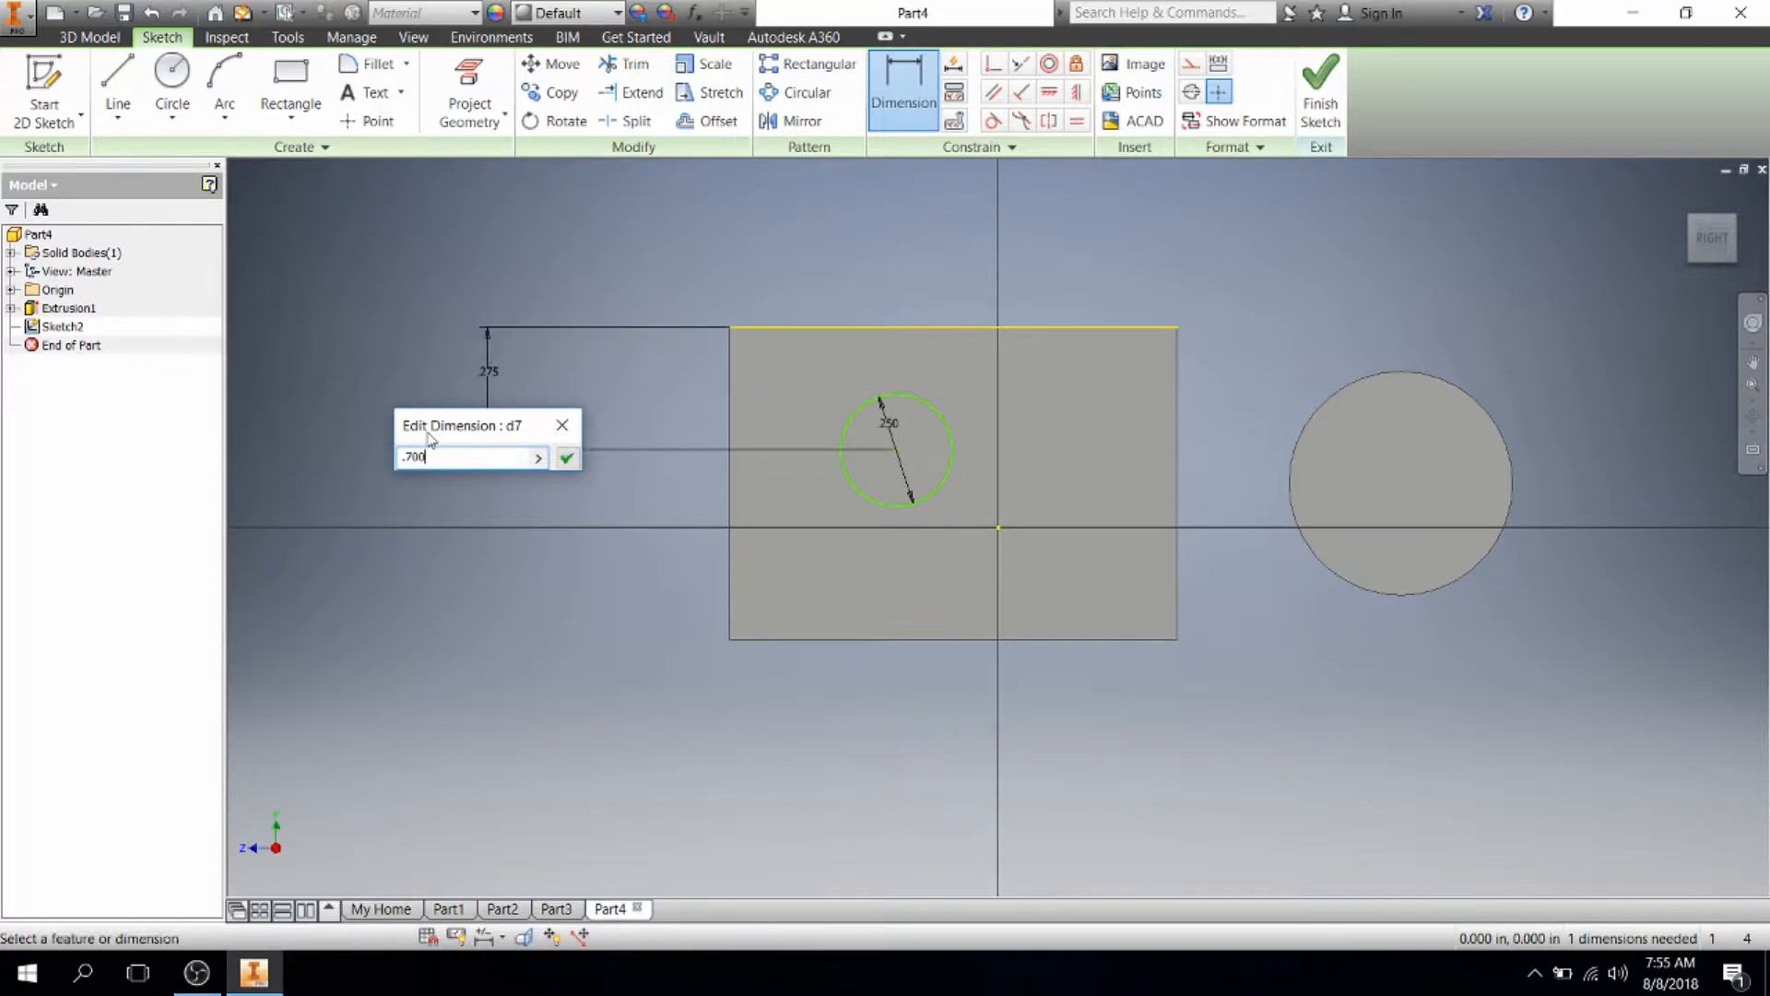
{"action": "type", "text": "/ 2"}
{"action": "key", "text": "Return"}
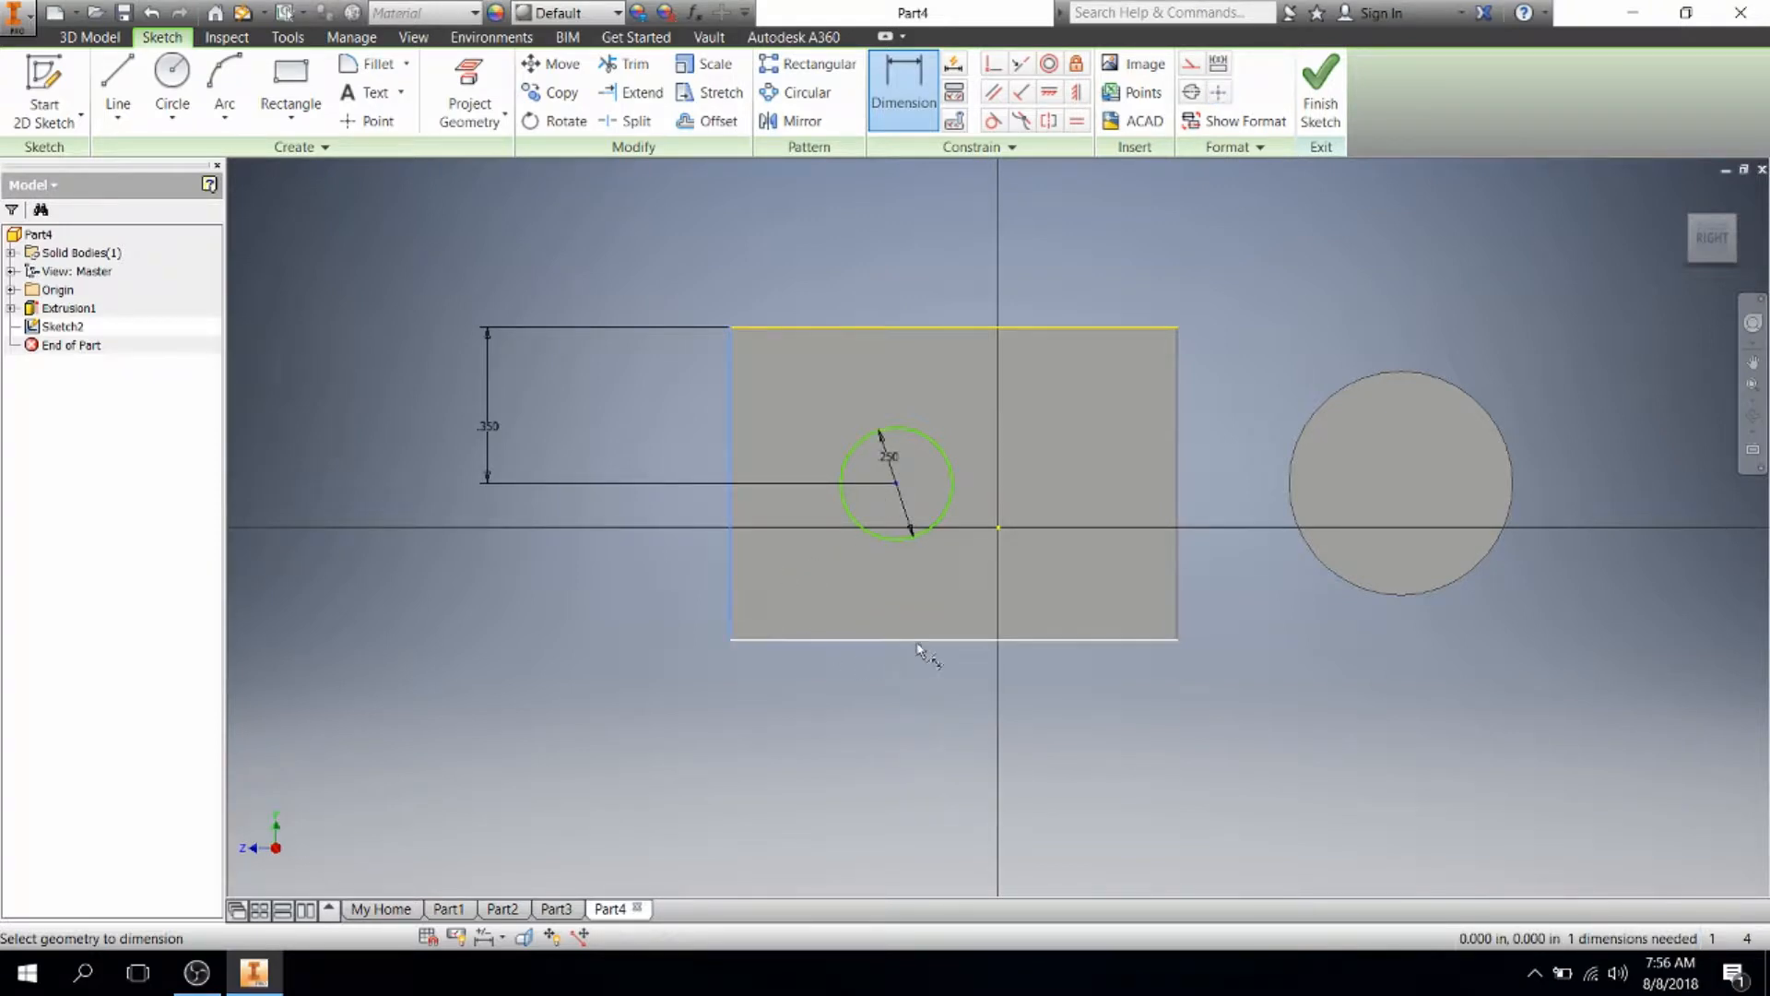
{"action": "left_click", "coordinate": [894, 483]}
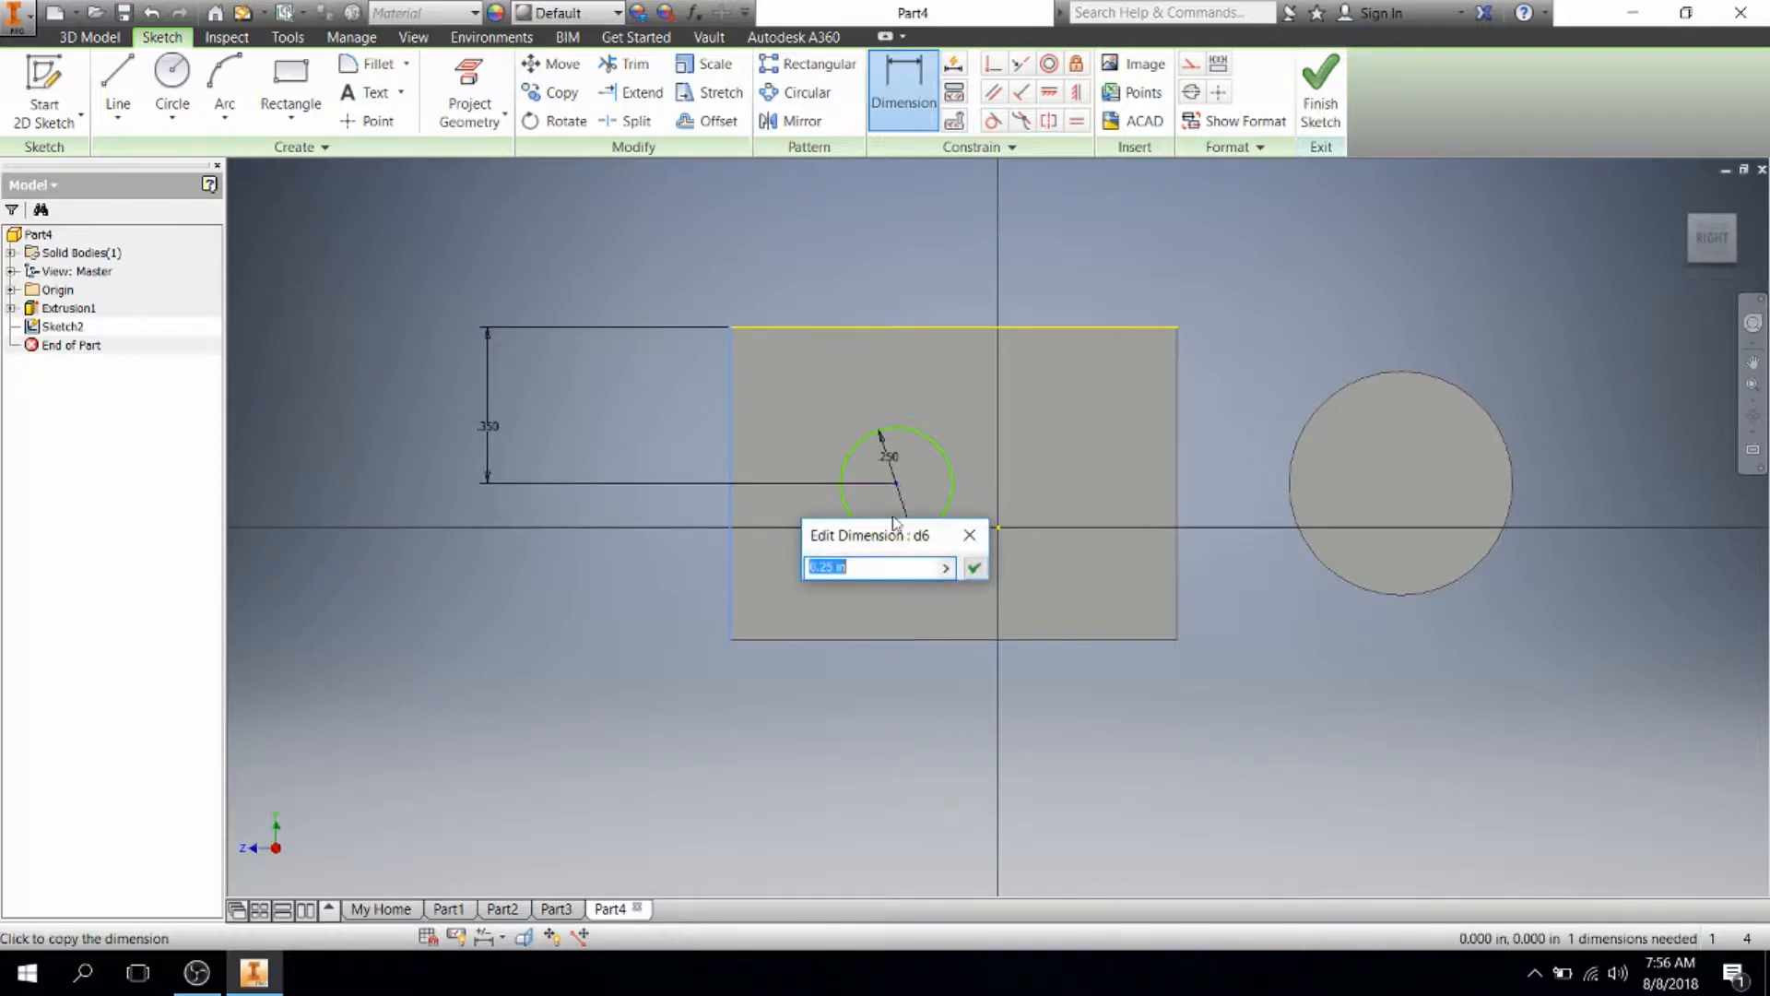
{"action": "left_click", "coordinate": [970, 539]}
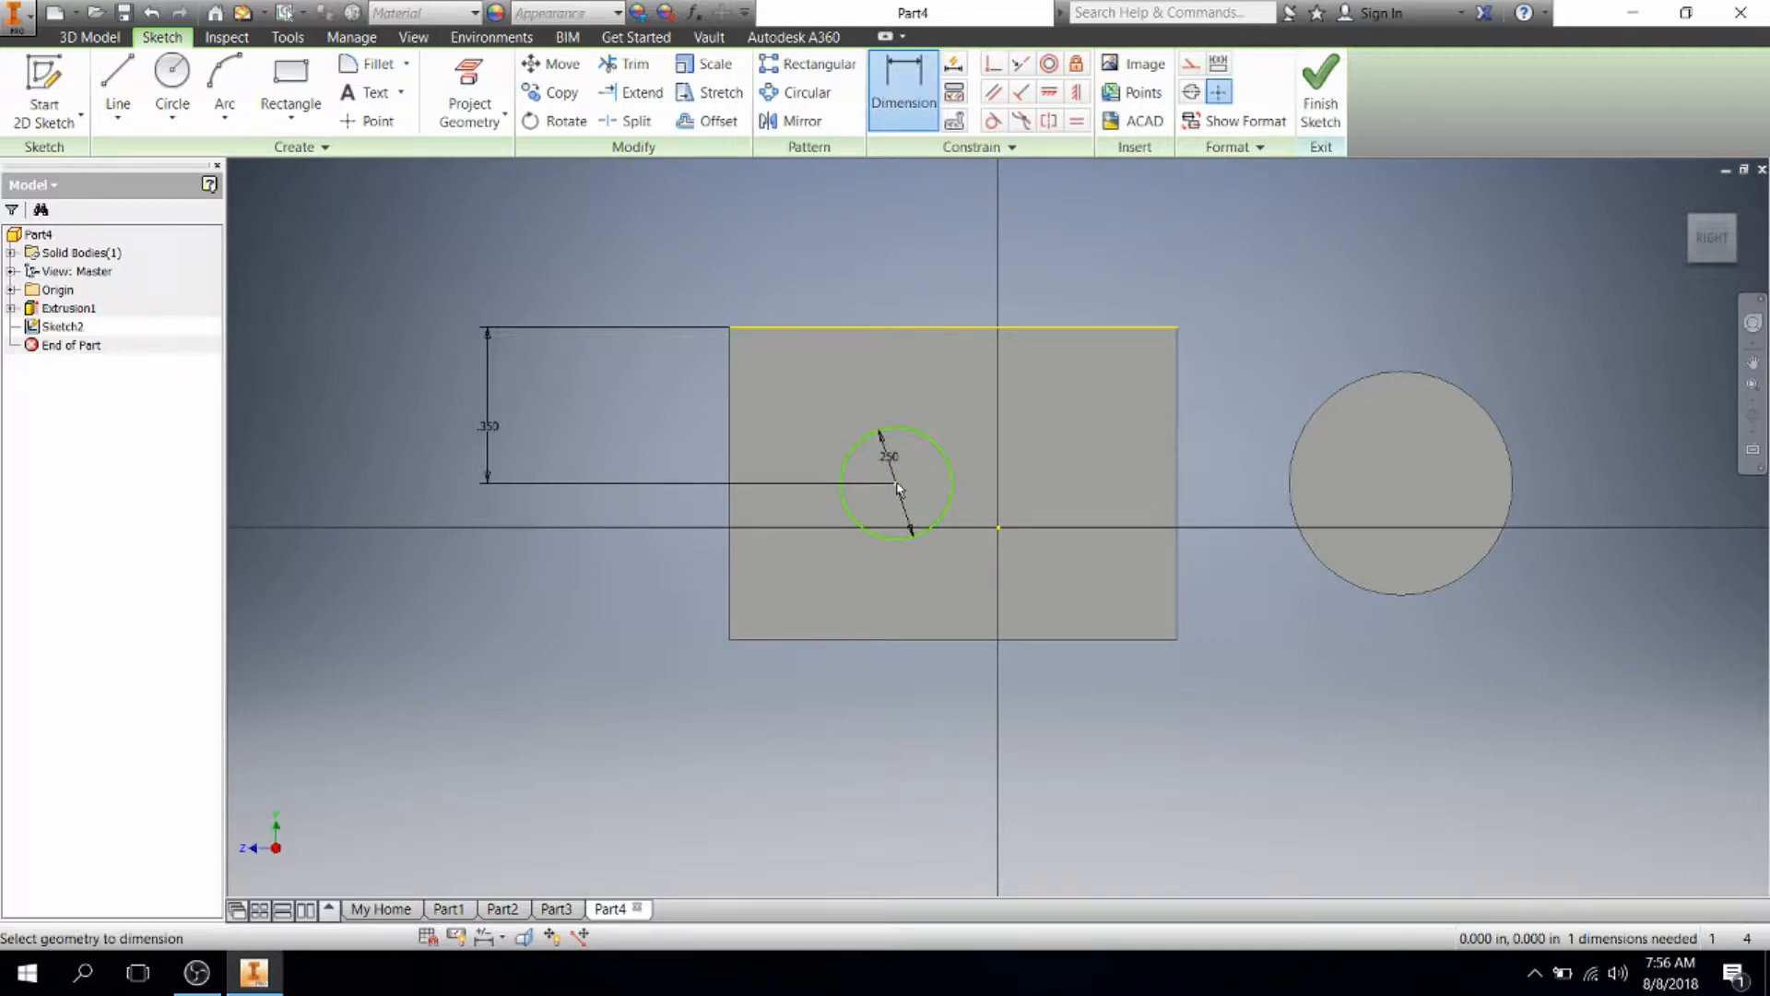
{"action": "left_click", "coordinate": [898, 489]}
{"action": "key", "text": "Return"}
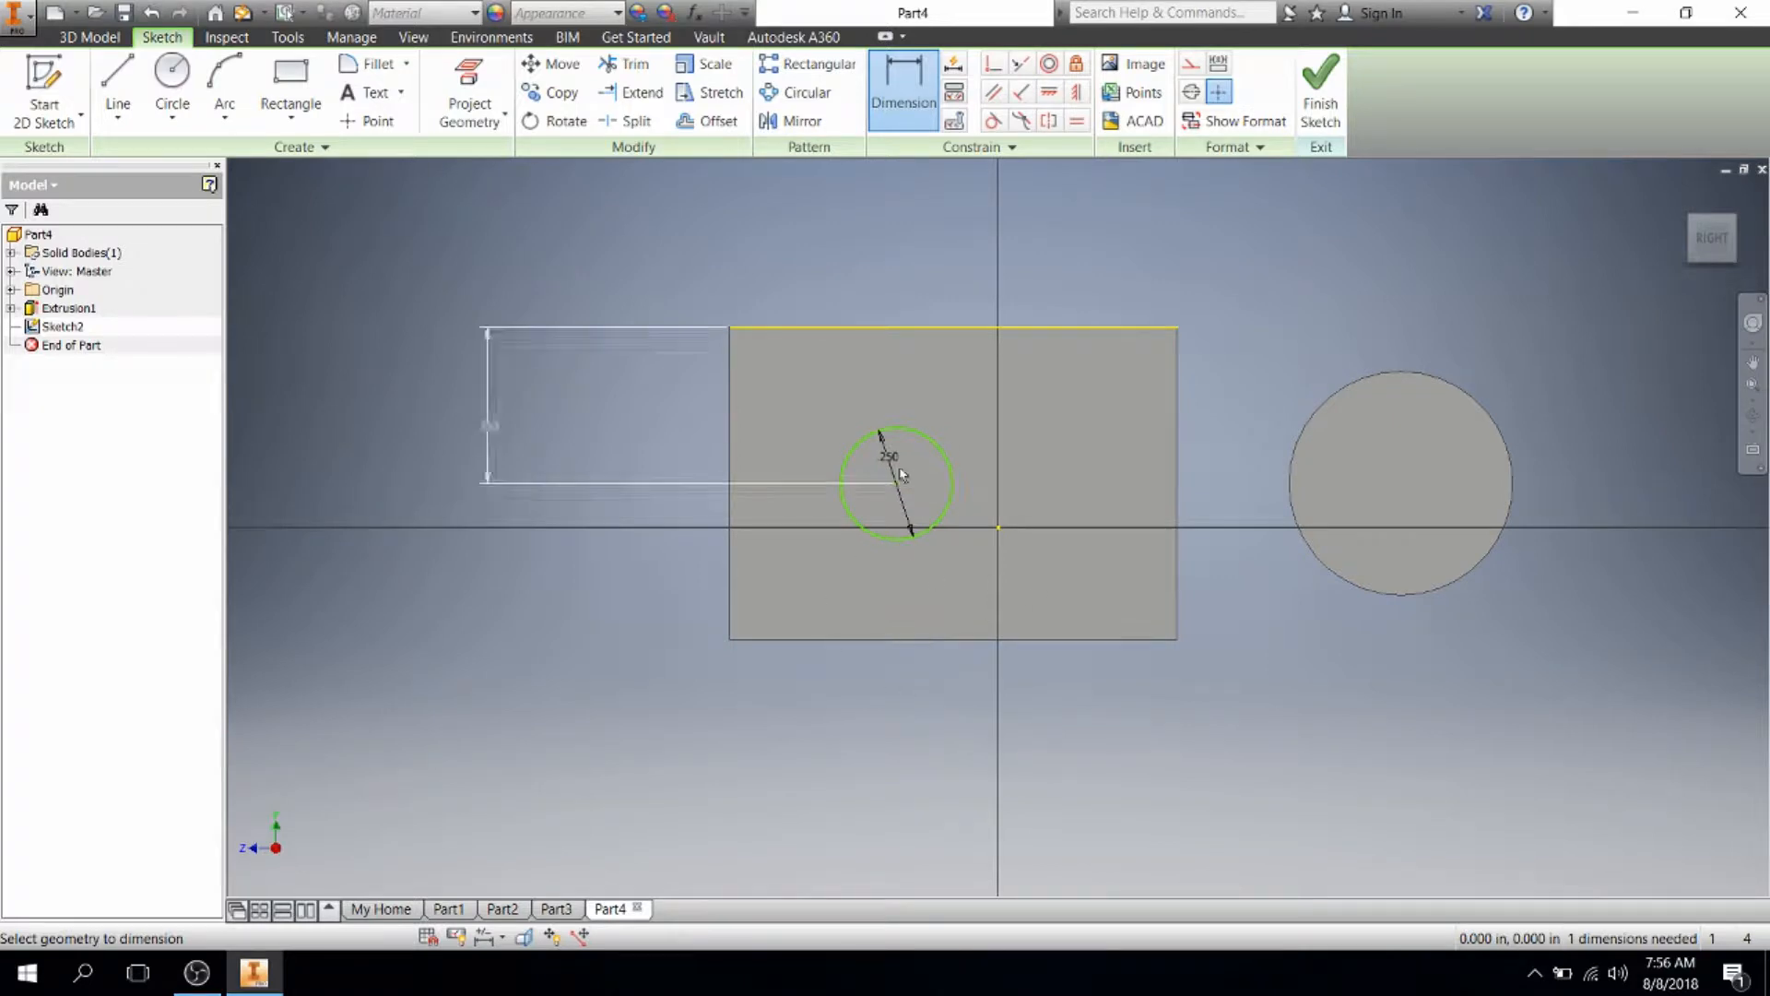
{"action": "left_click", "coordinate": [957, 639]}
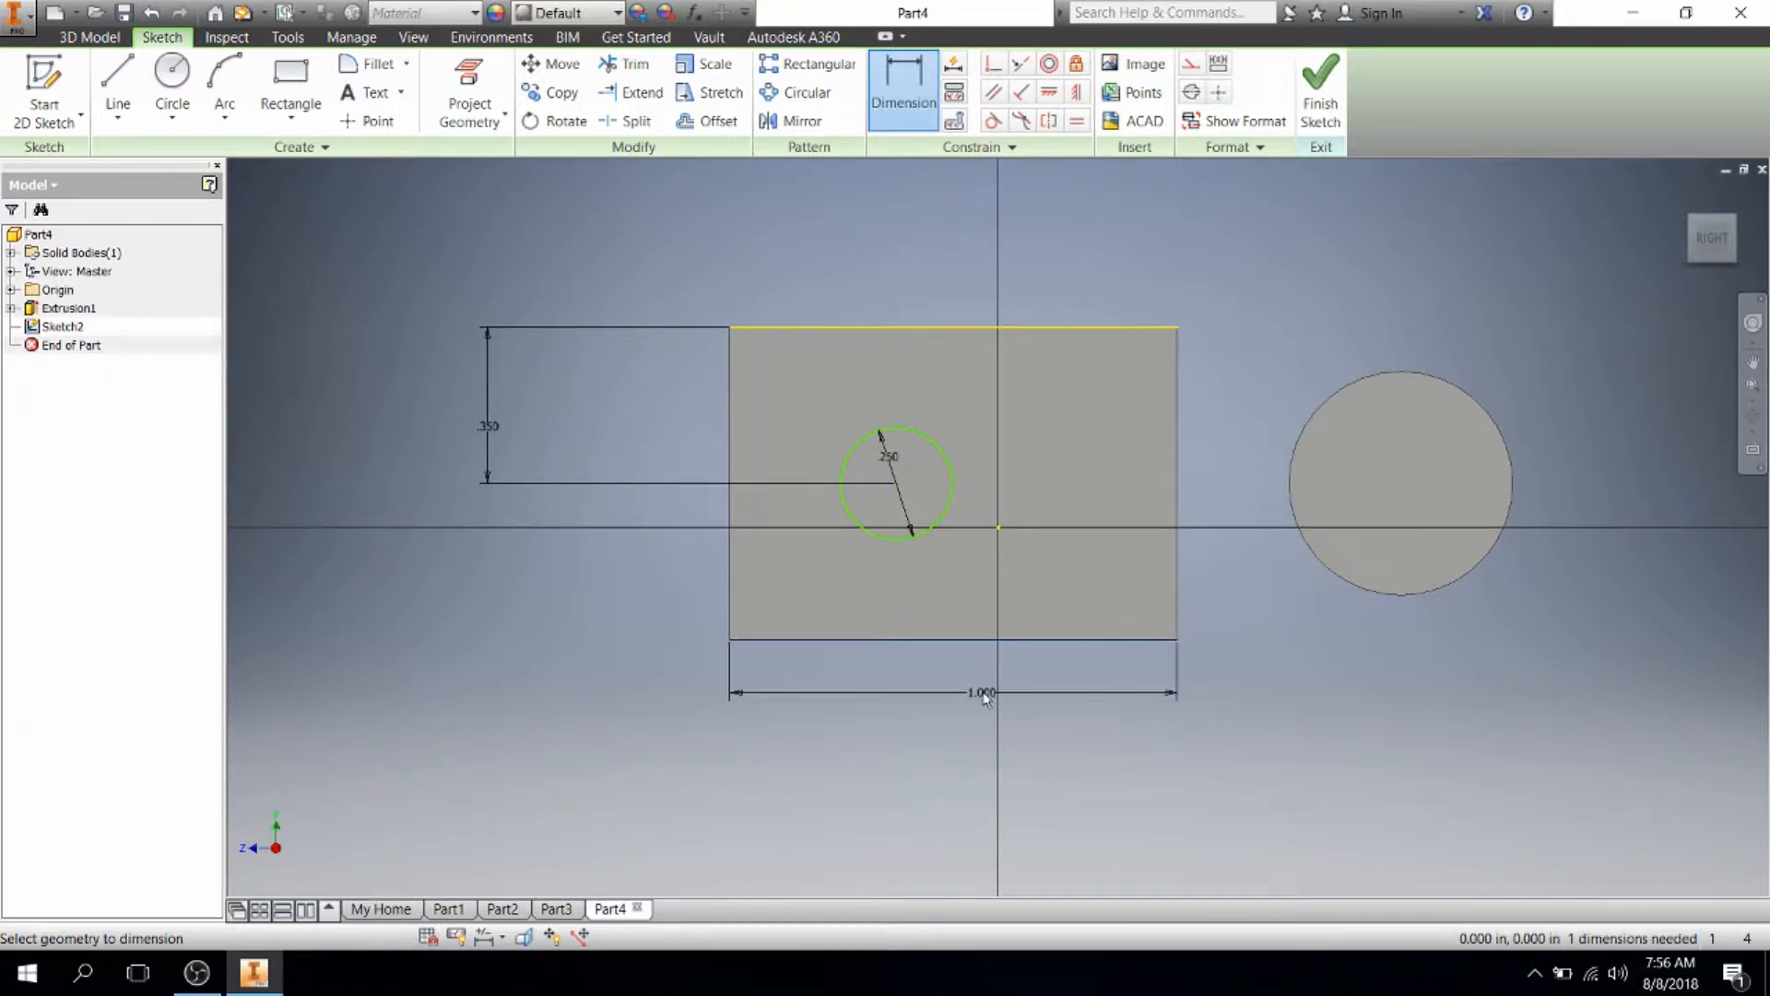
{"action": "key", "text": "Escape"}
Step: Dimension the circle's centre 1/2 in from the face's right edge and finish the sketch
{"action": "left_click", "coordinate": [905, 92]}
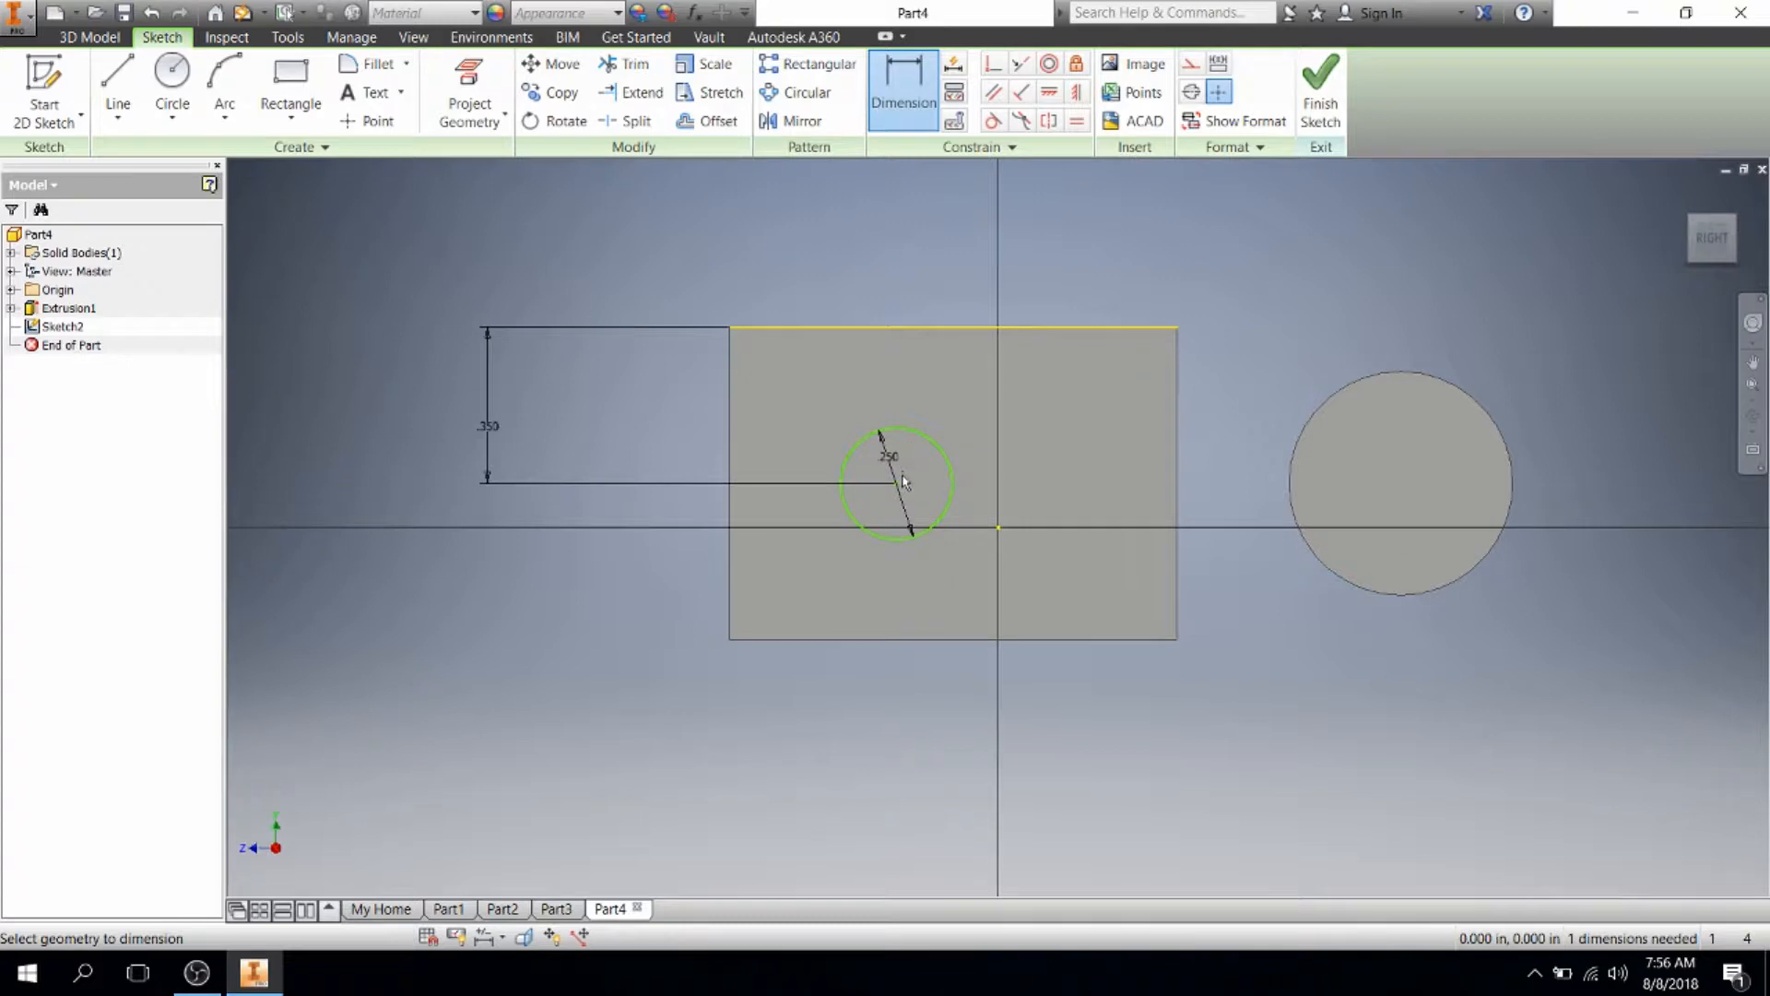
{"action": "left_click", "coordinate": [1177, 493]}
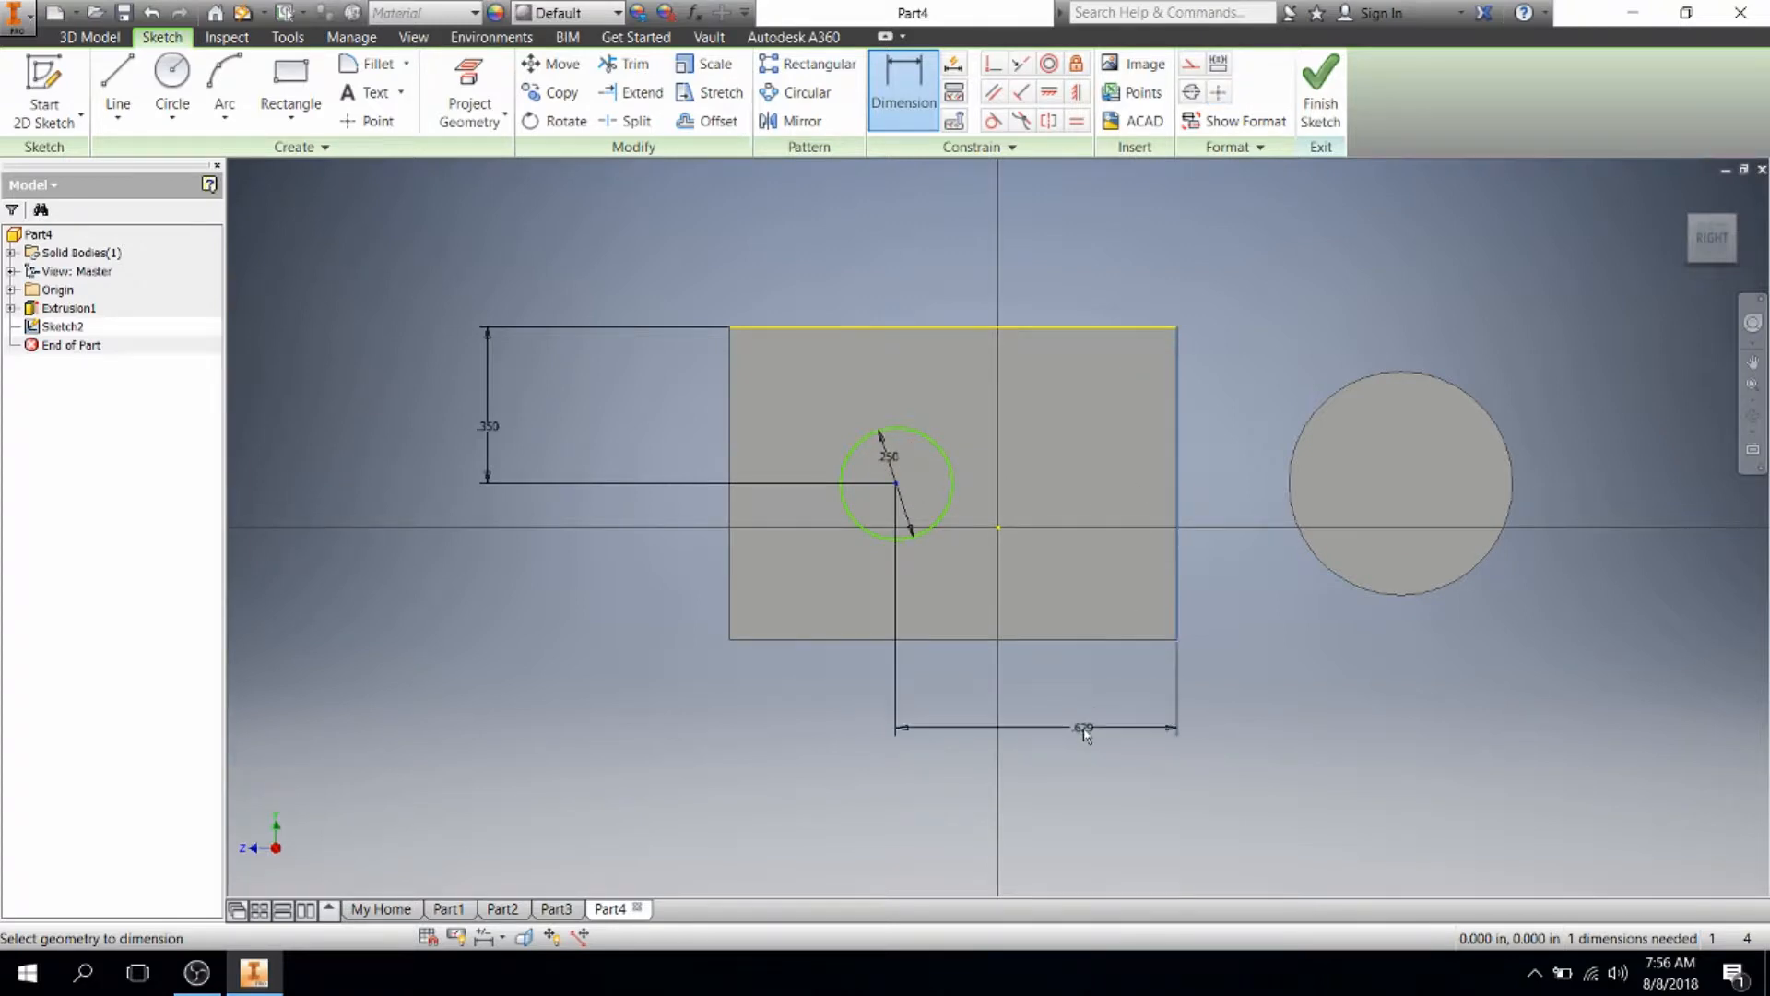
{"action": "left_click", "coordinate": [1028, 727]}
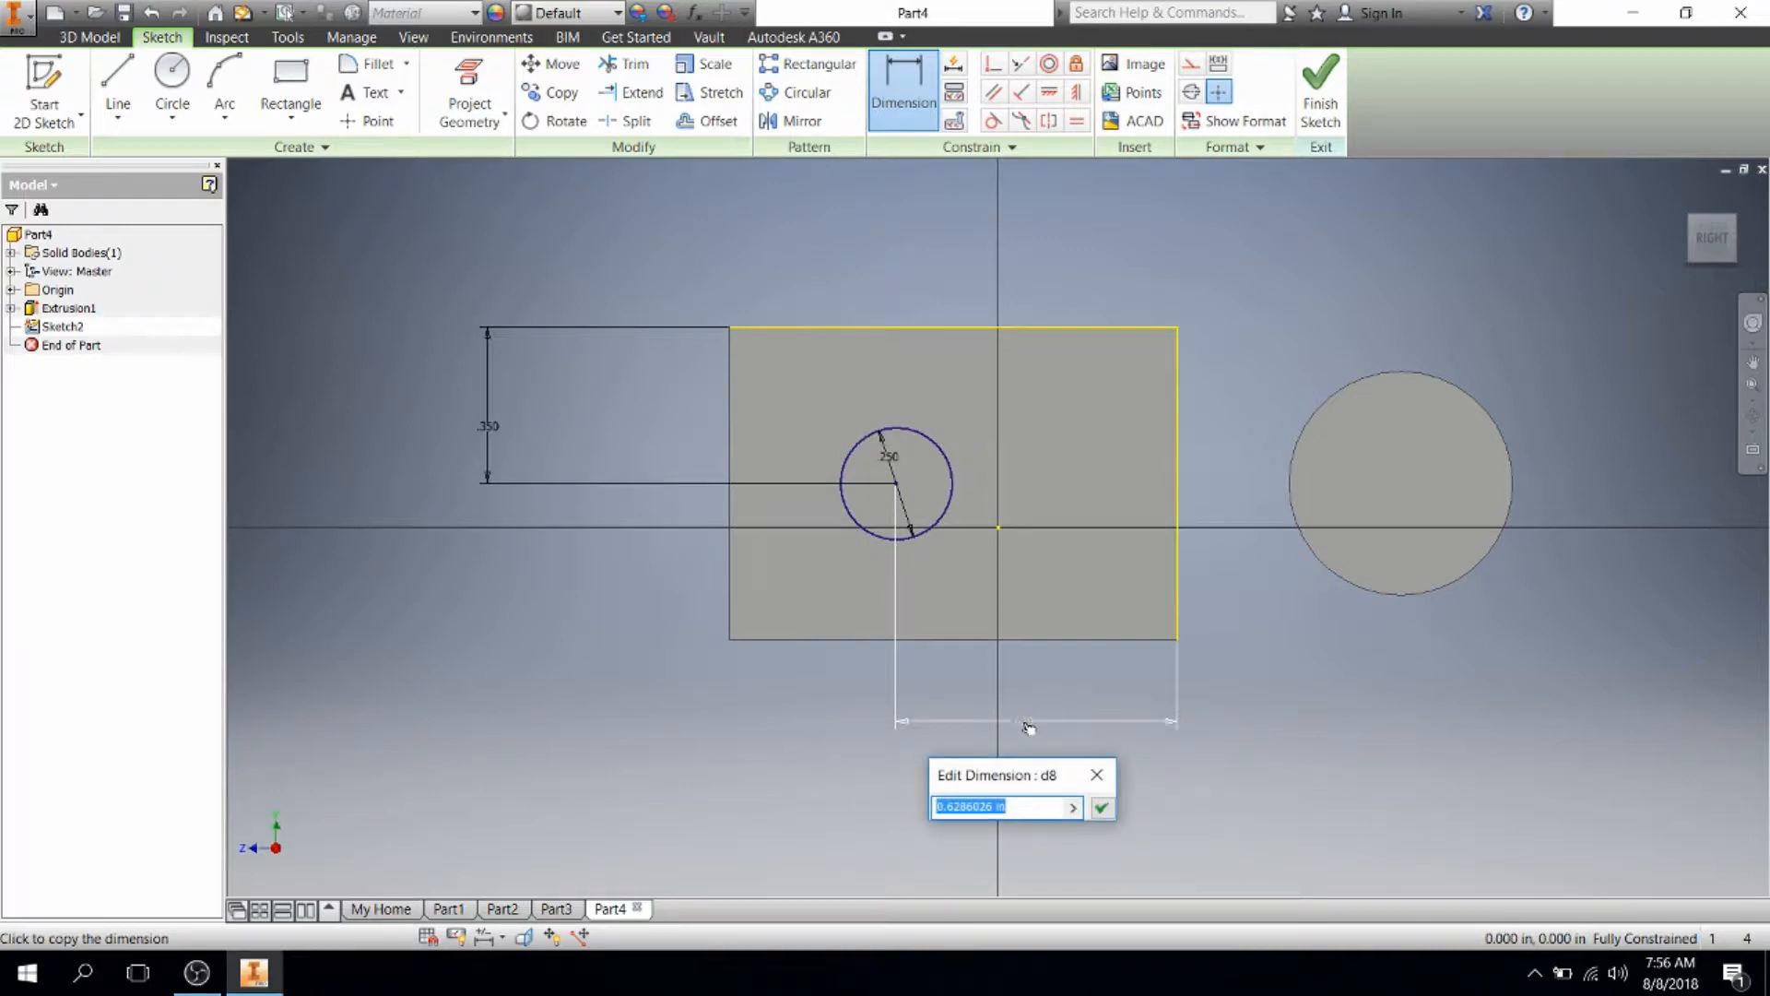
{"action": "type", "text": "1 / 2"}
{"action": "key", "text": "Return"}
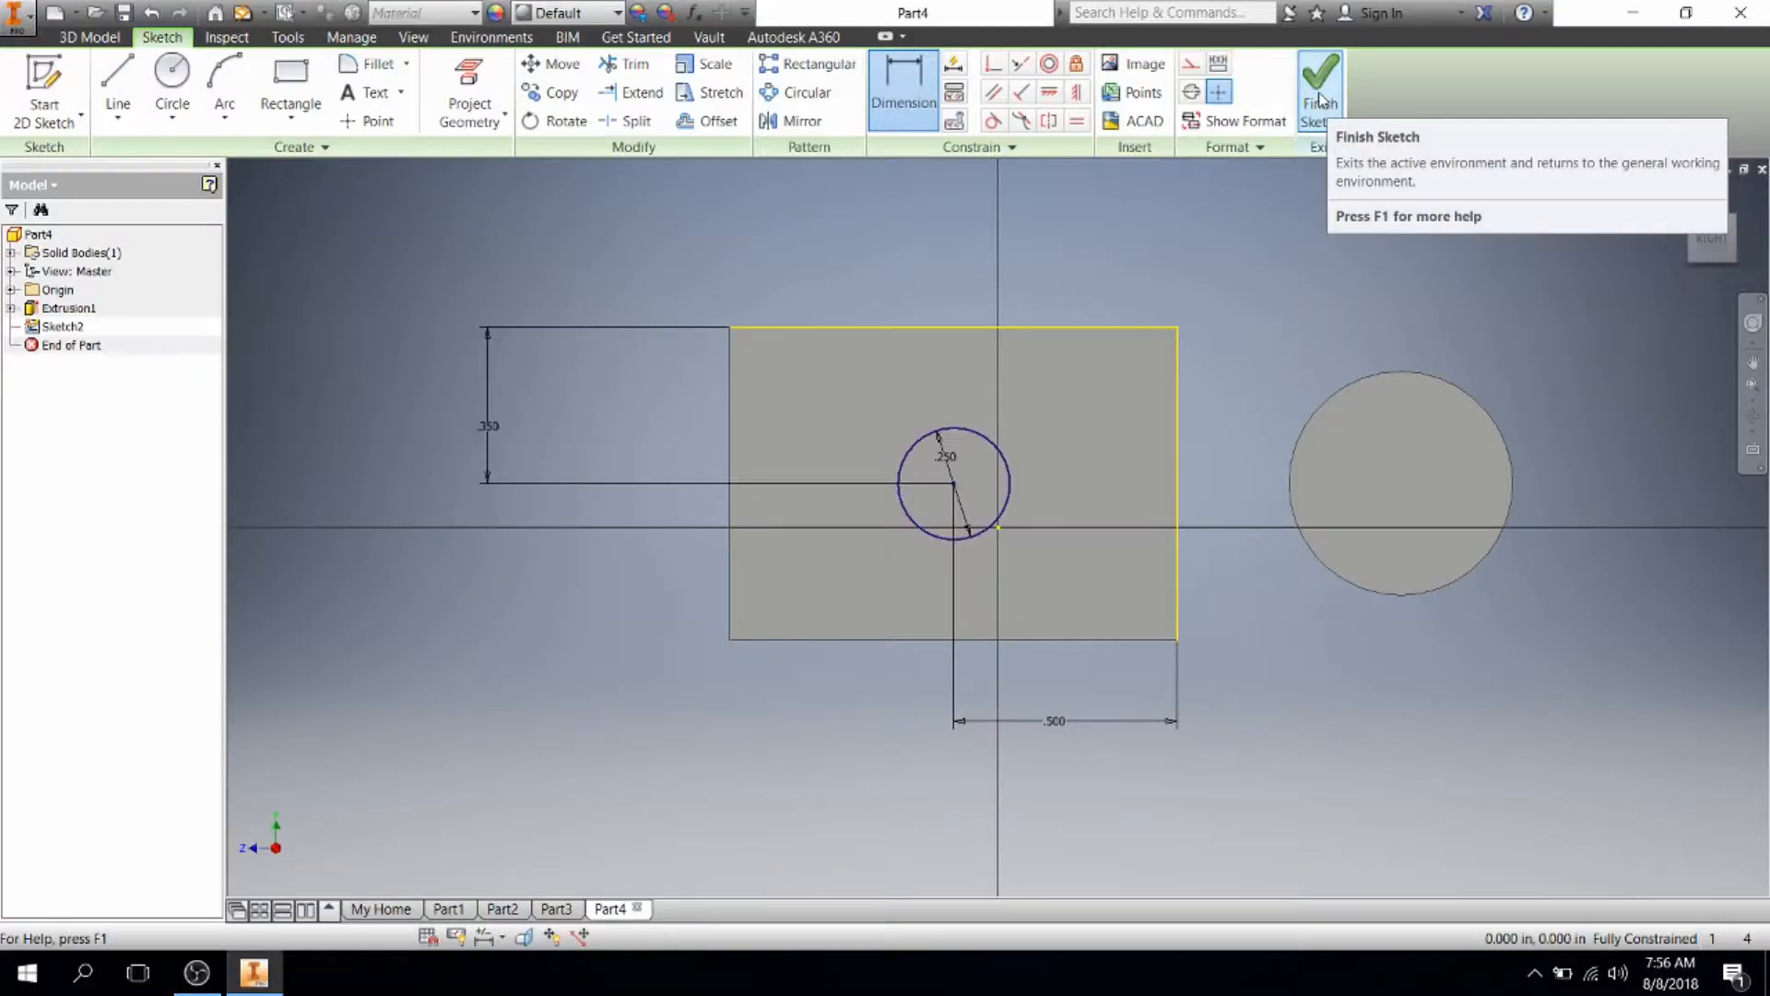
{"action": "left_click", "coordinate": [1319, 82]}
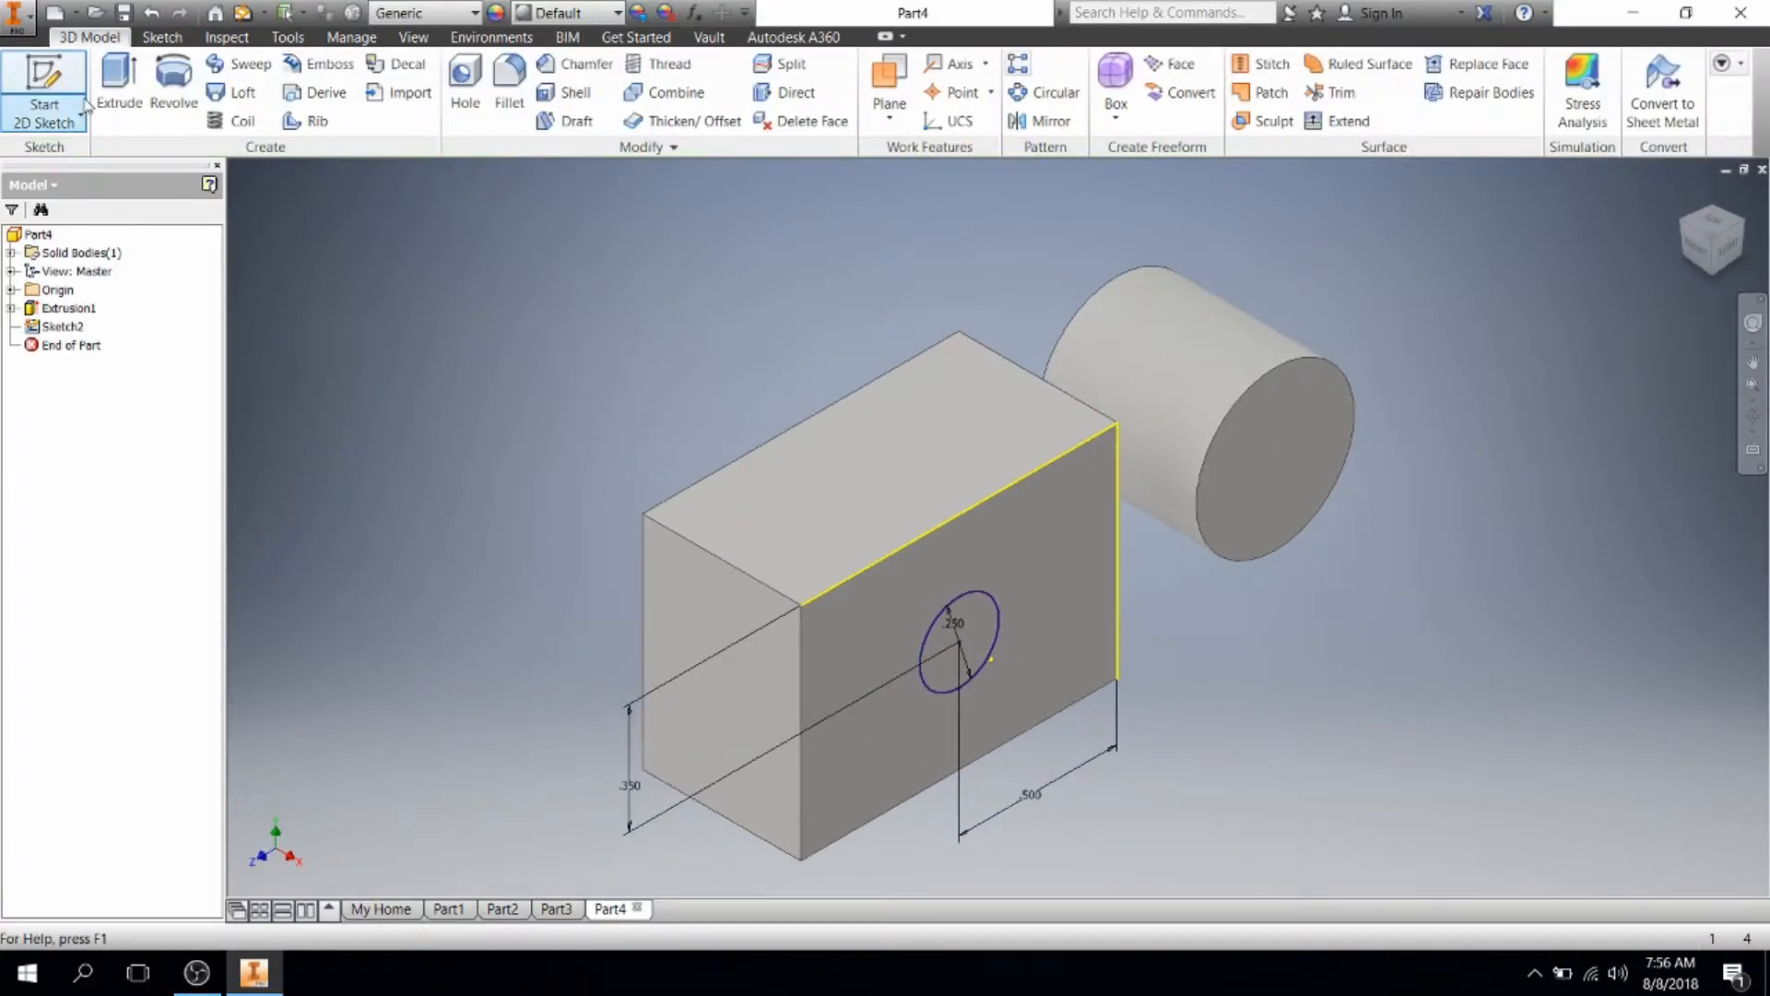
Step: Set up an Extrude of the circle profile as a cut into the block
{"action": "left_click", "coordinate": [114, 92]}
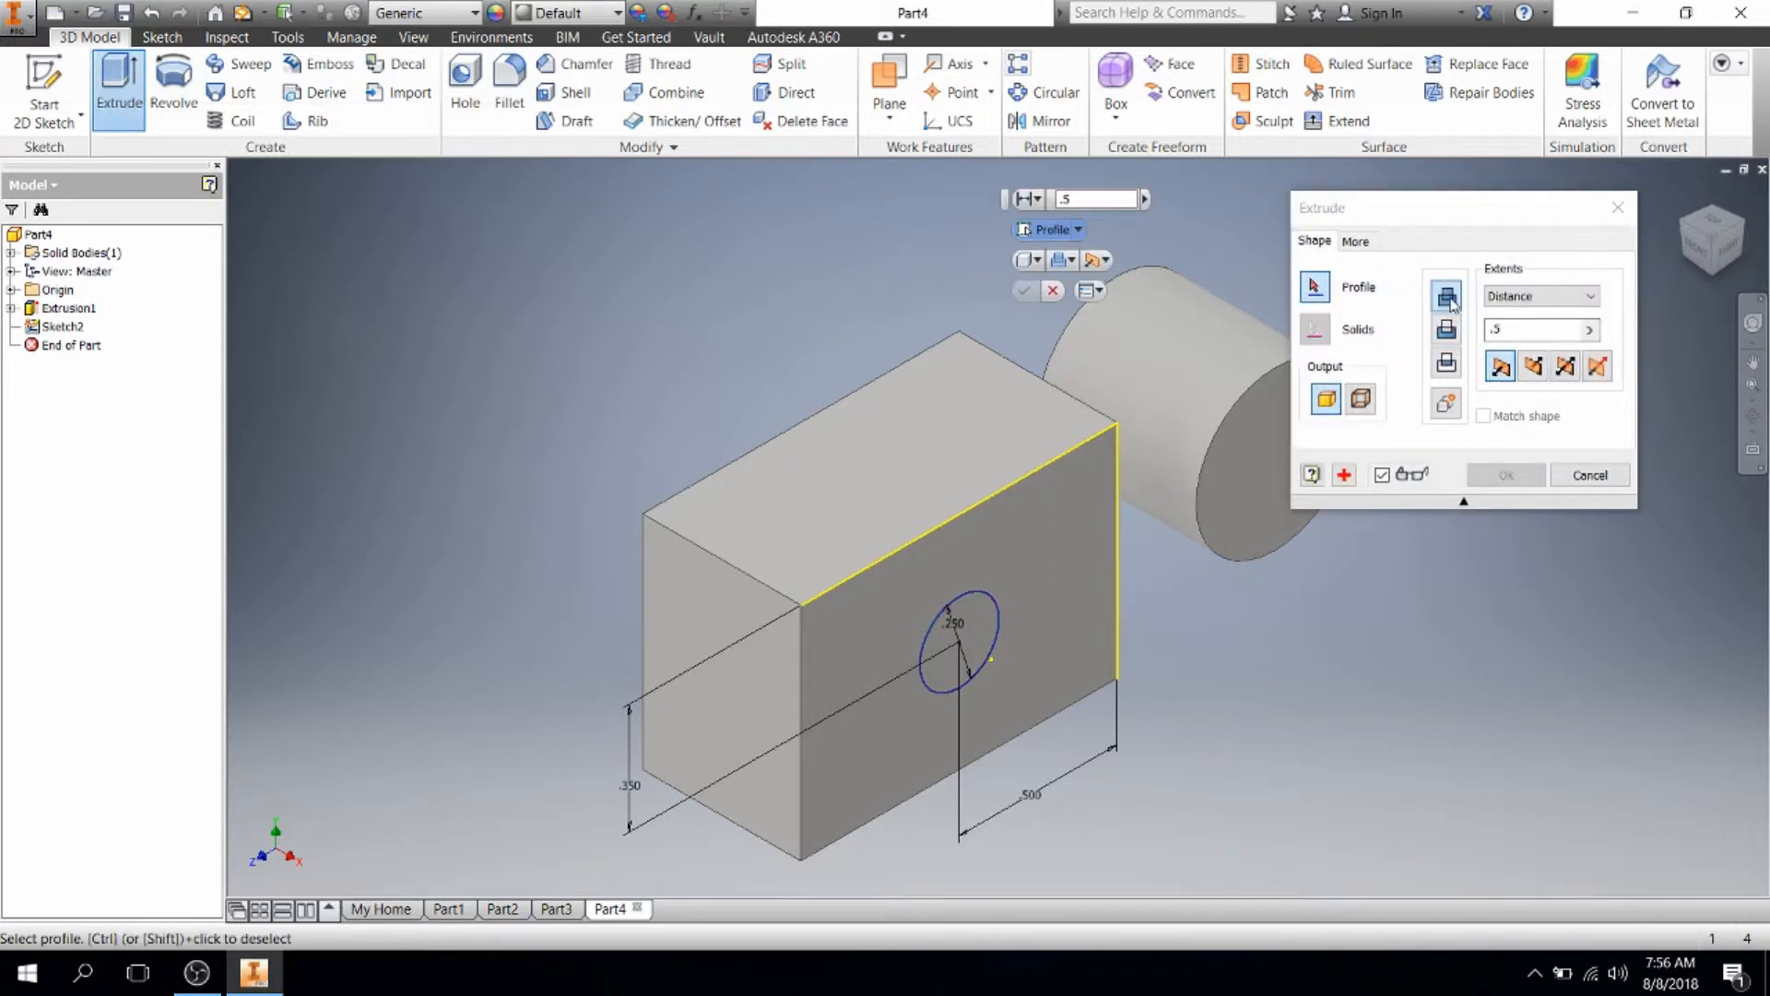
{"action": "left_click", "coordinate": [960, 638]}
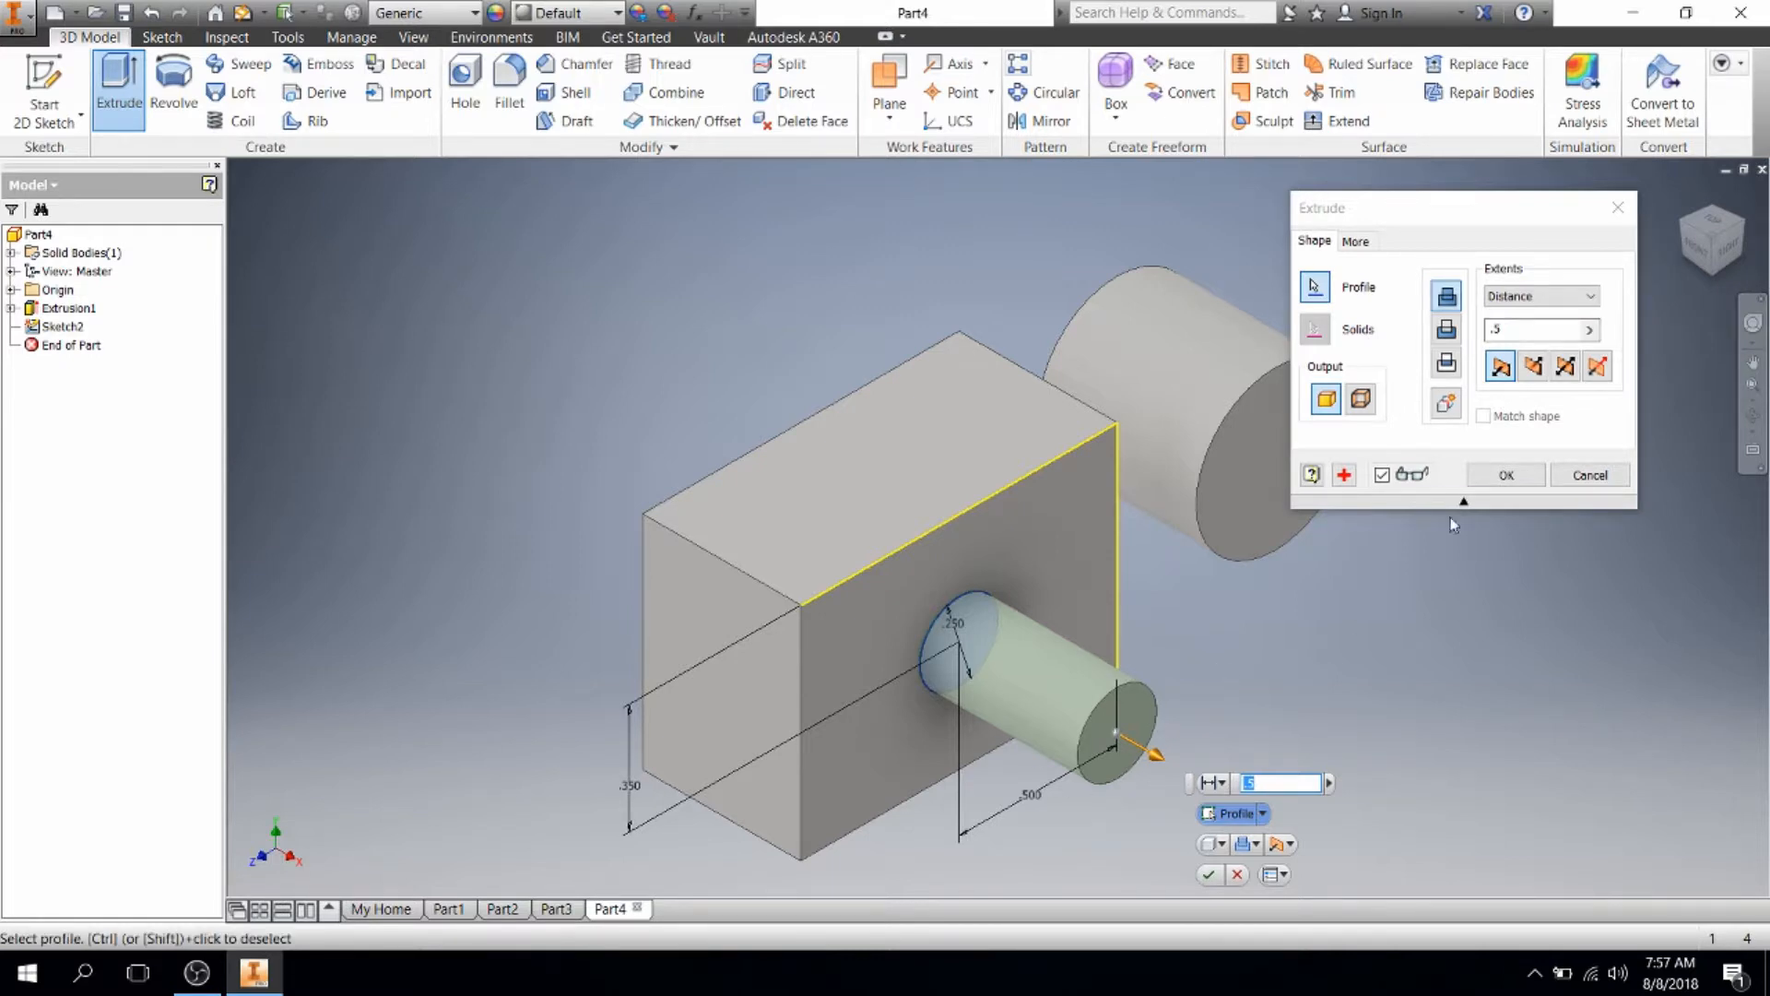
{"action": "left_click", "coordinate": [1446, 329]}
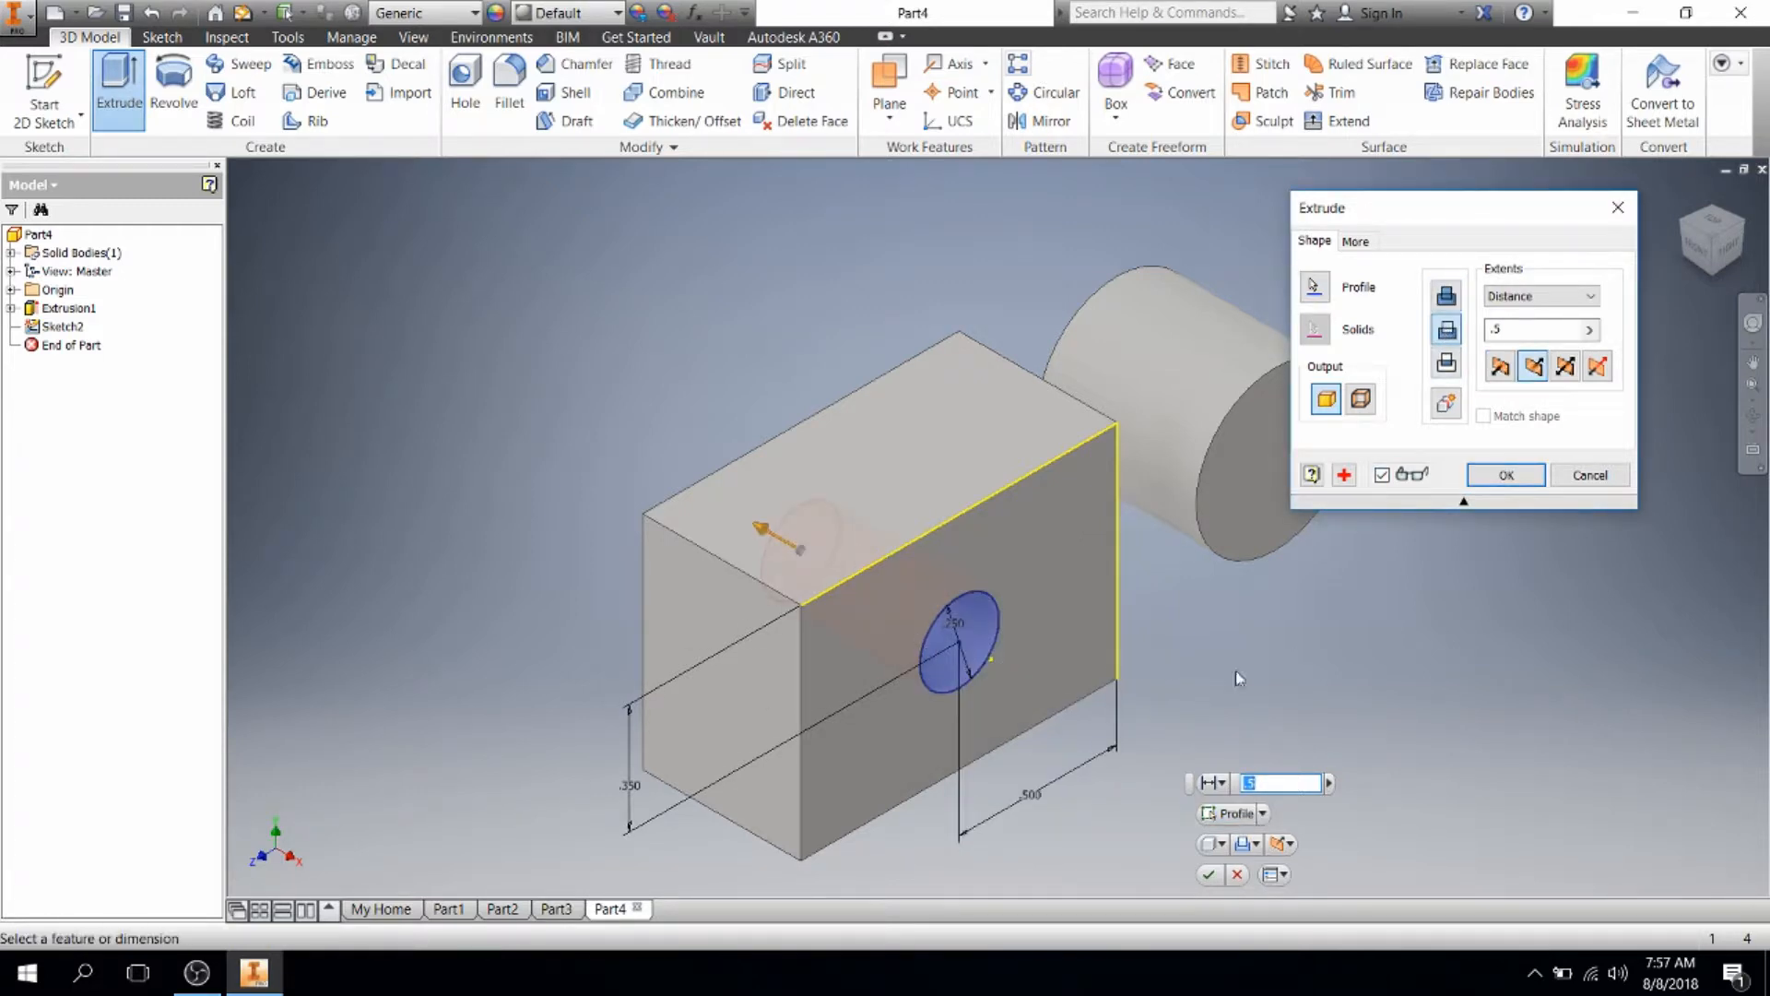
{"action": "middle_click_drag", "start_coordinate": [1304, 678], "coordinate": [1373, 553], "text": "shift"}
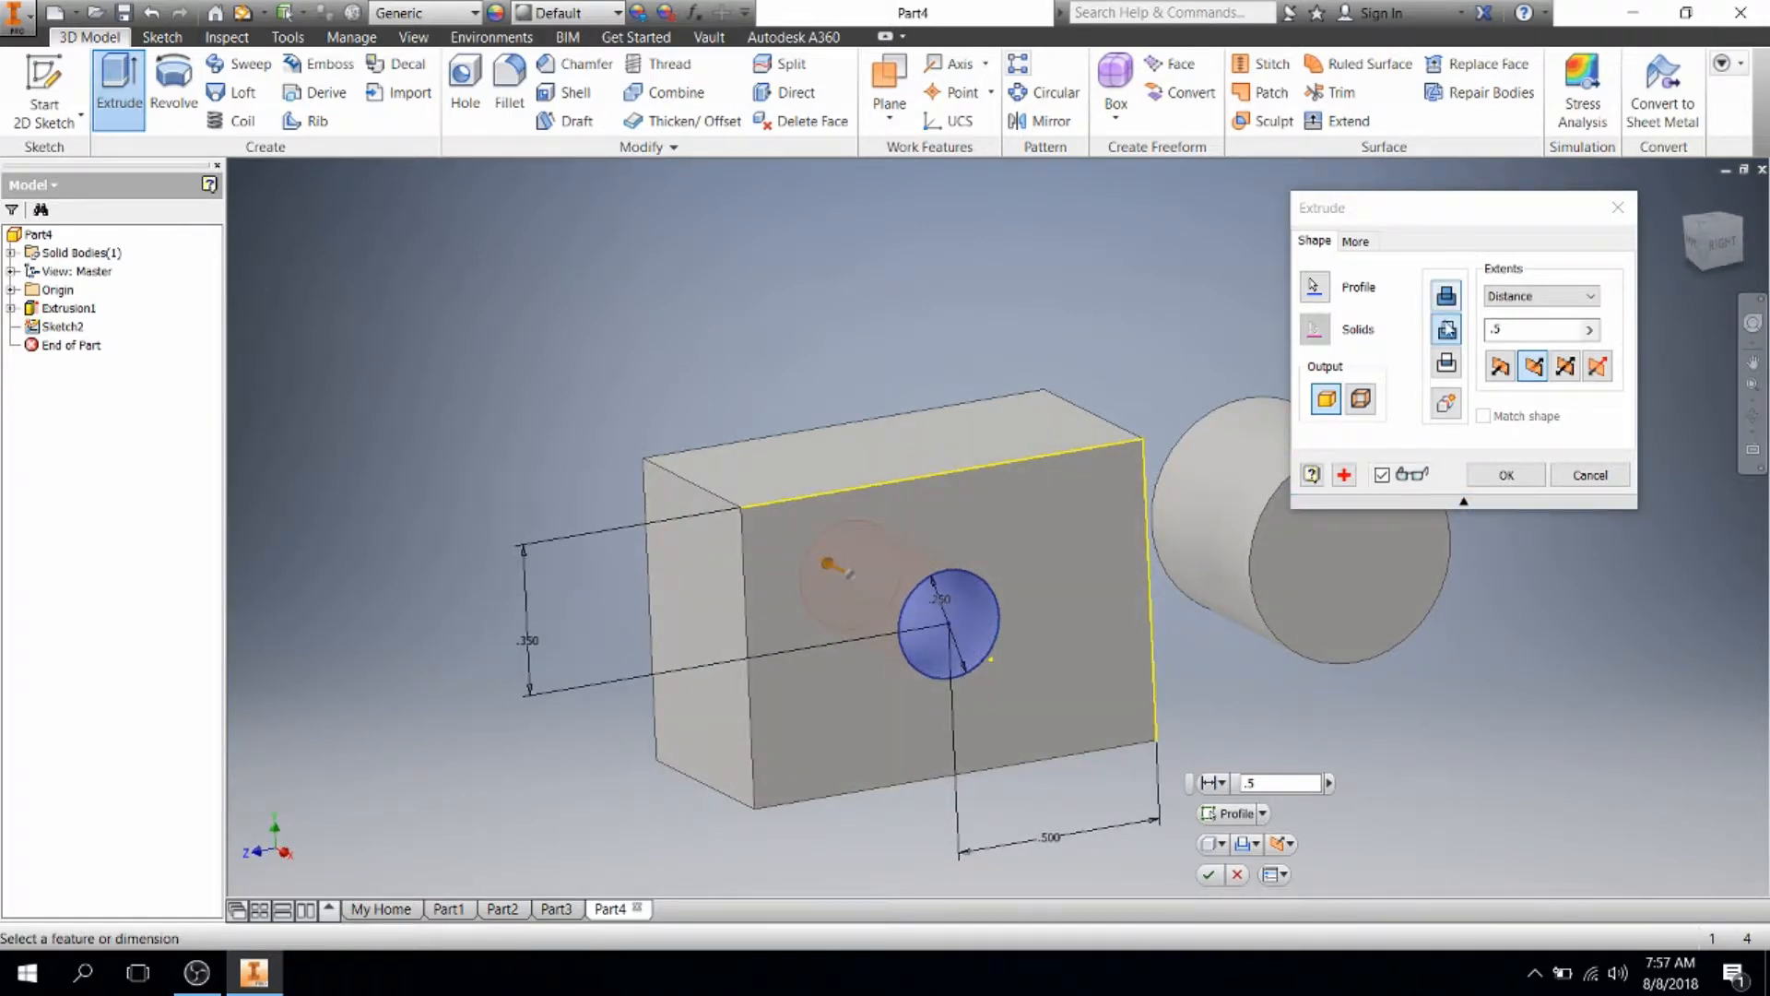
Step: Set the extrude cut's distance to .25 in and inspect its preview in the block
{"action": "left_click", "coordinate": [1589, 329]}
{"action": "left_click", "coordinate": [1522, 330]}
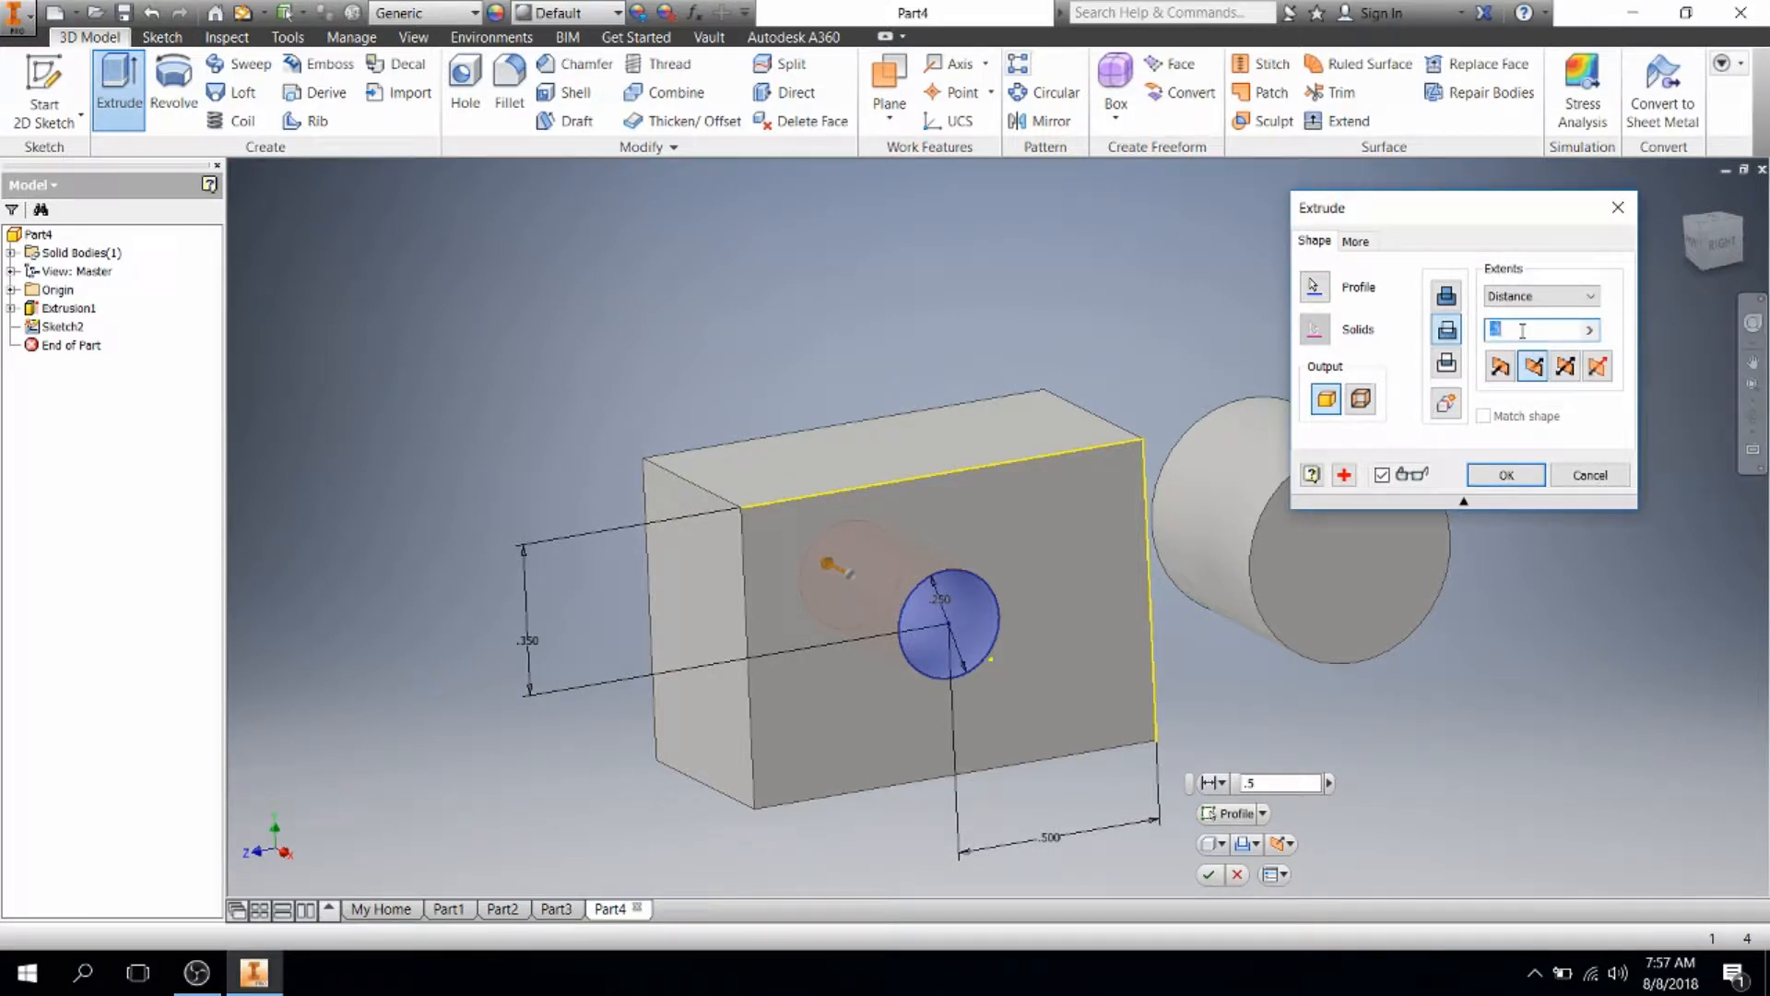
{"action": "type", "text": ".25"}
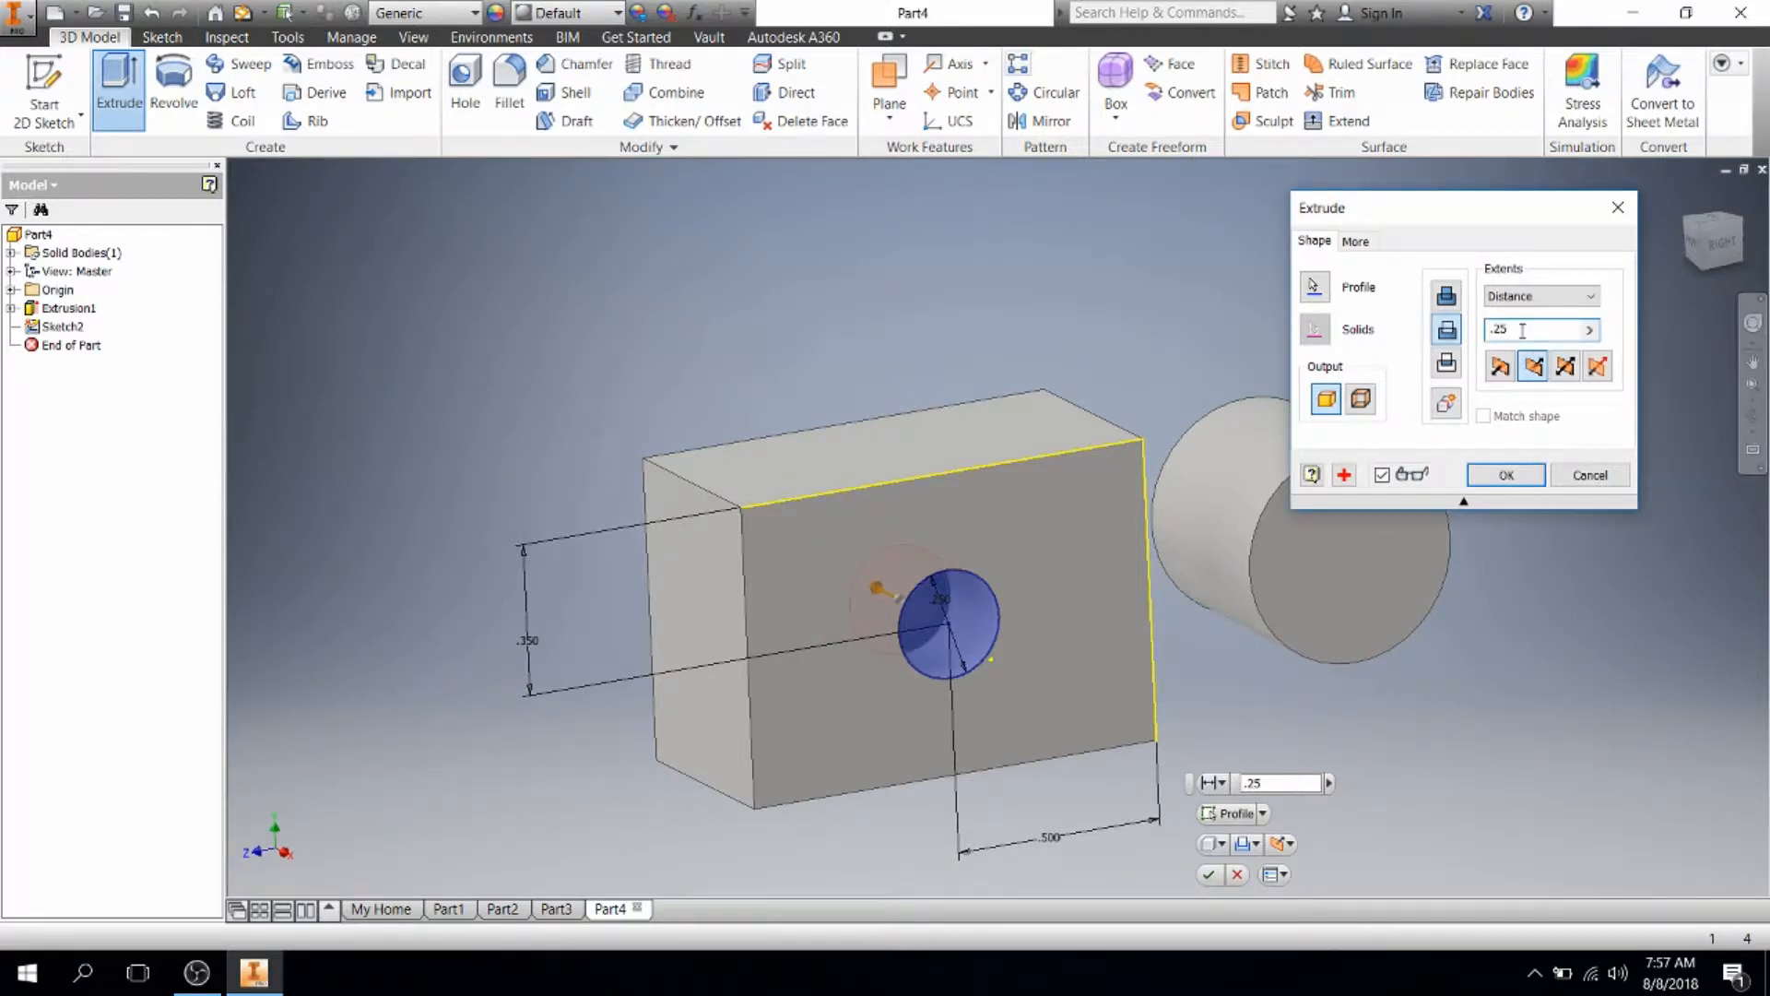
{"action": "mouse_move", "coordinate": [1313, 629]}
{"action": "middle_mouse_down", "text": "shift"}
{"action": "mouse_move", "coordinate": [1360, 718]}
{"action": "mouse_move", "coordinate": [1288, 619]}
{"action": "middle_mouse_up", "text": "shift"}
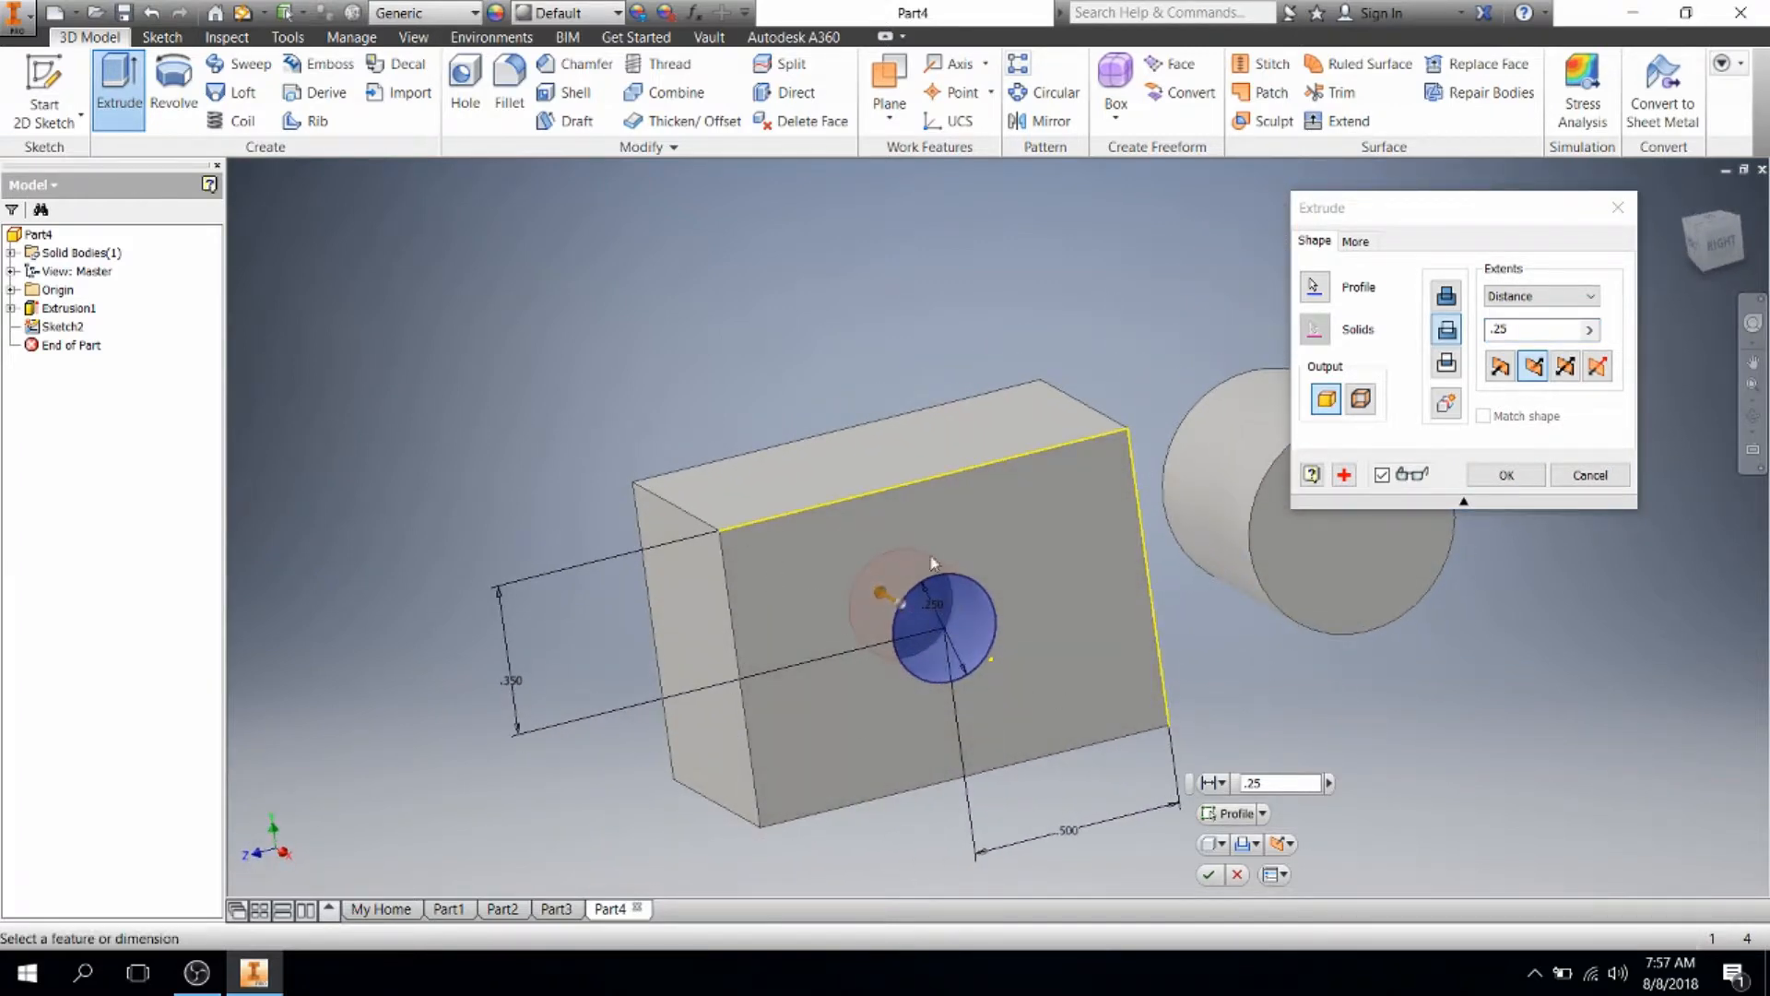
Step: Set the extrude cut's distance to .5 in, finish the hole through the block and inspect it
{"action": "left_click_drag", "start_coordinate": [1548, 331], "coordinate": [1430, 318]}
{"action": "type", "text": ".56"}
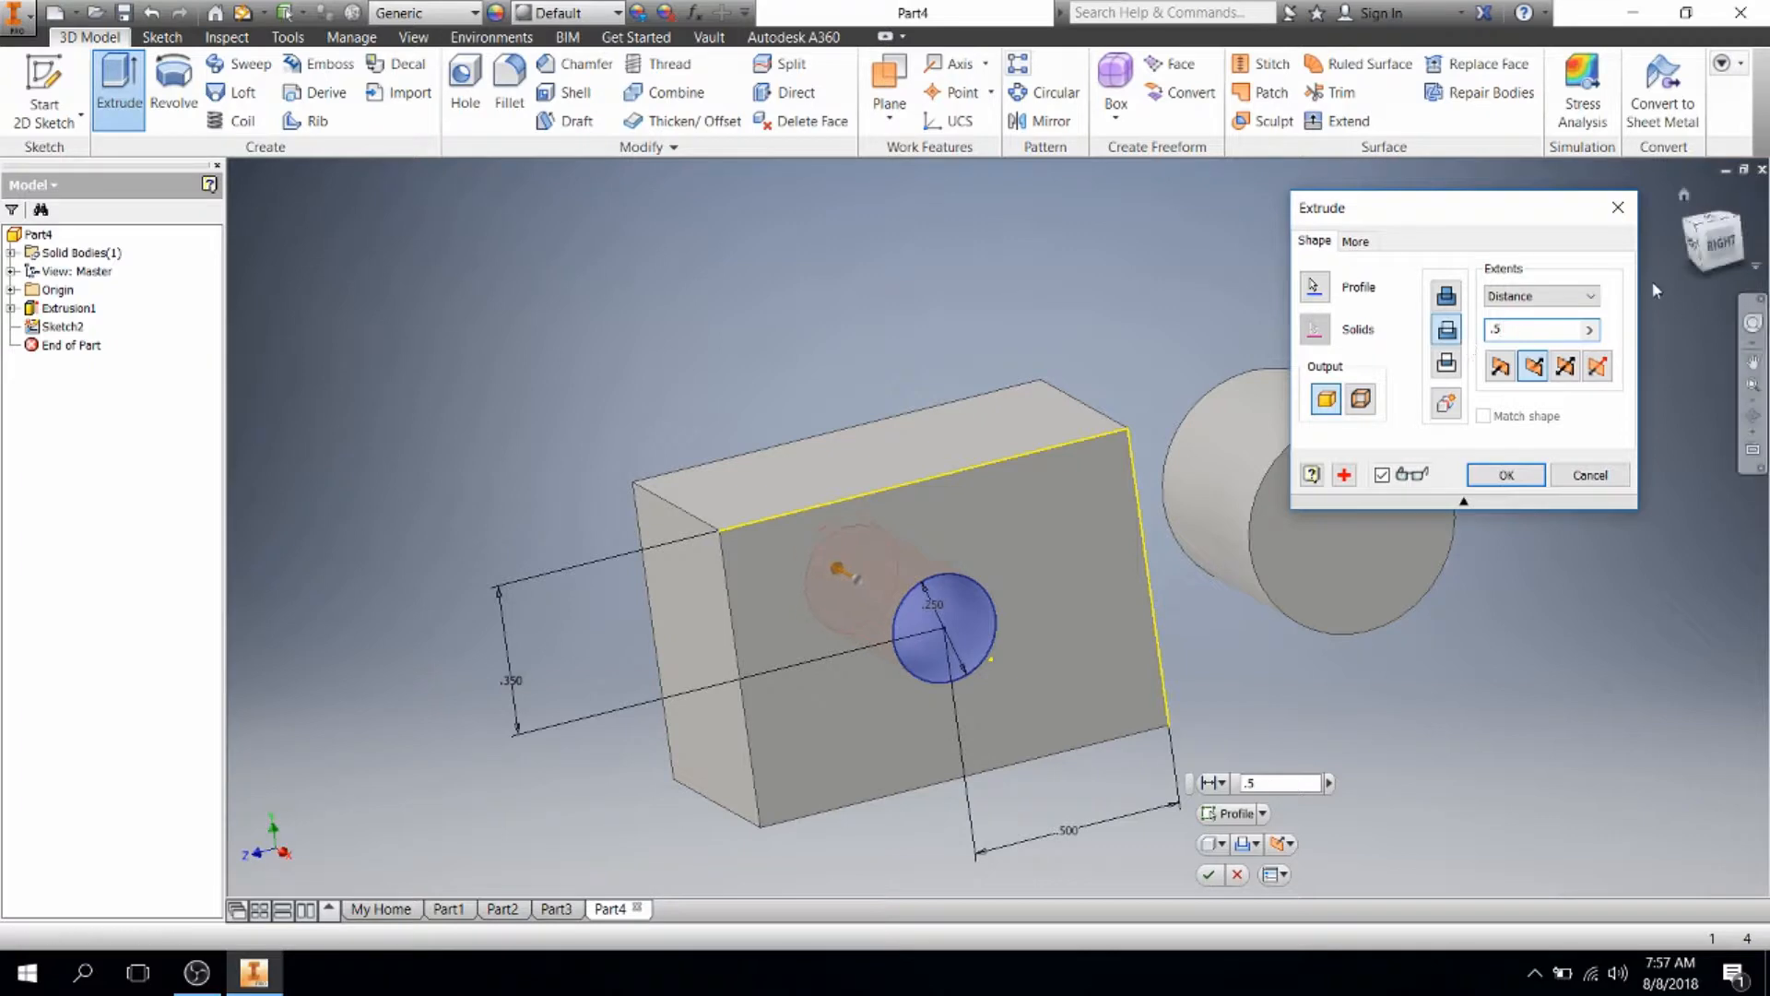
{"action": "left_click", "coordinate": [1548, 296]}
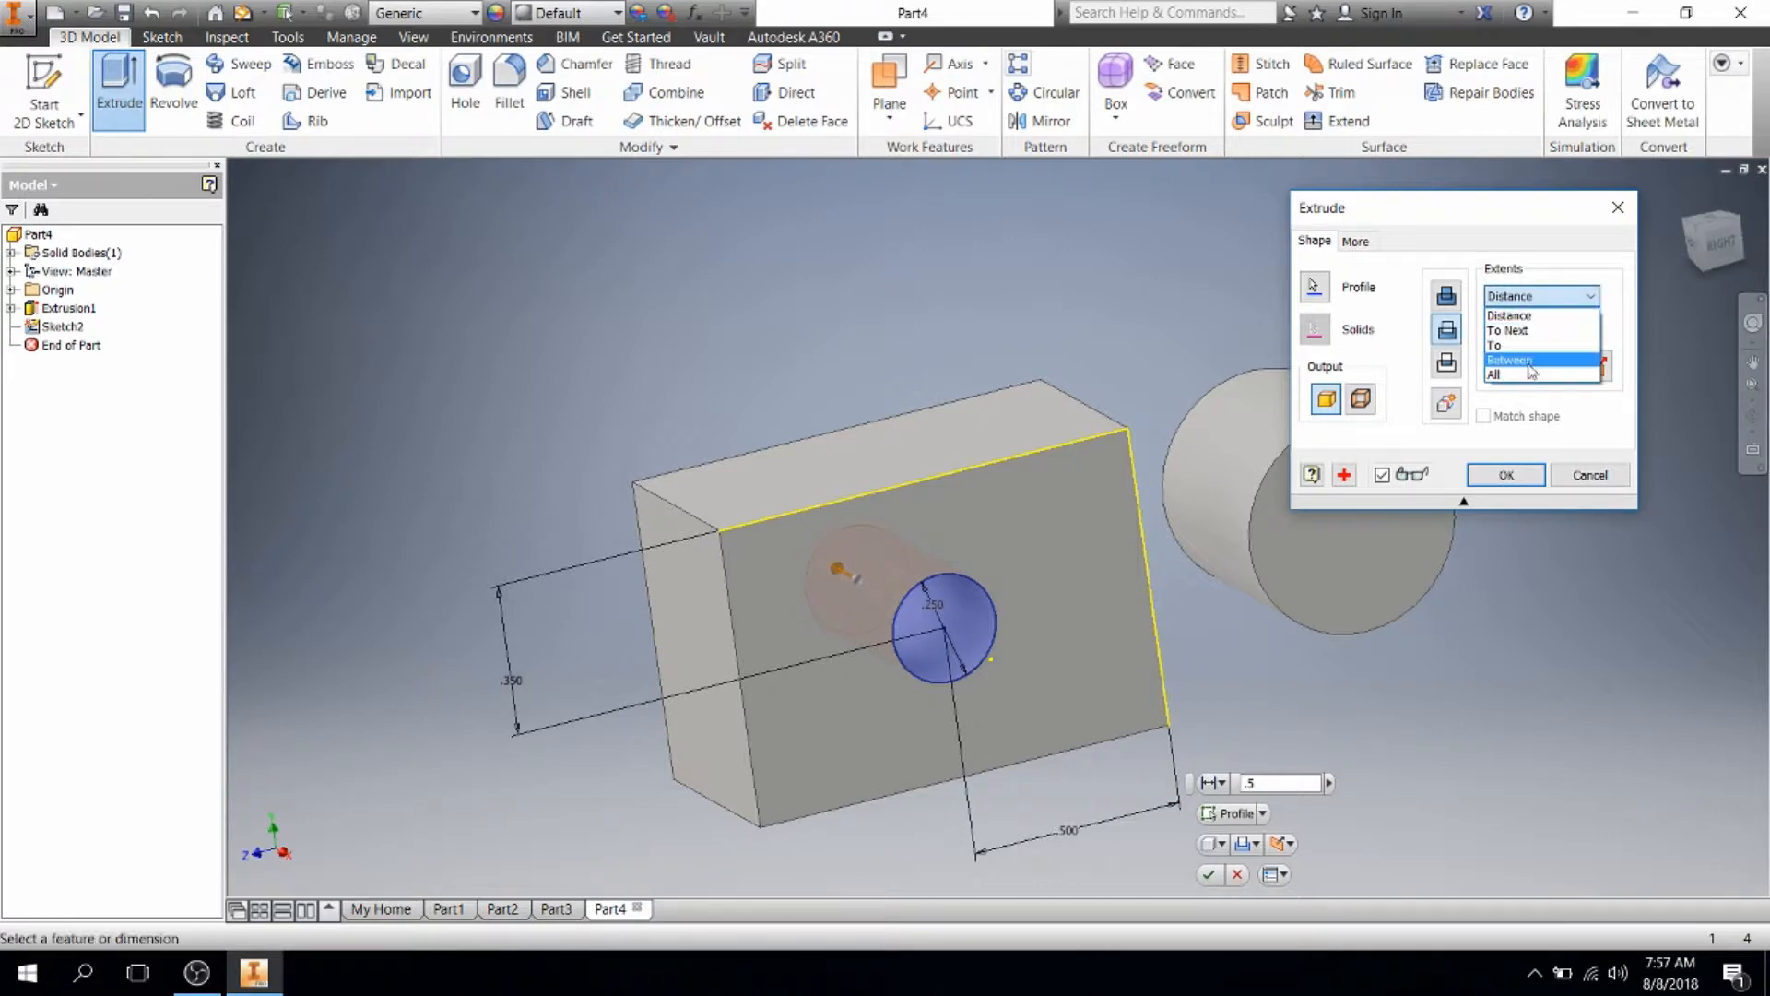
{"action": "left_click", "coordinate": [1512, 315]}
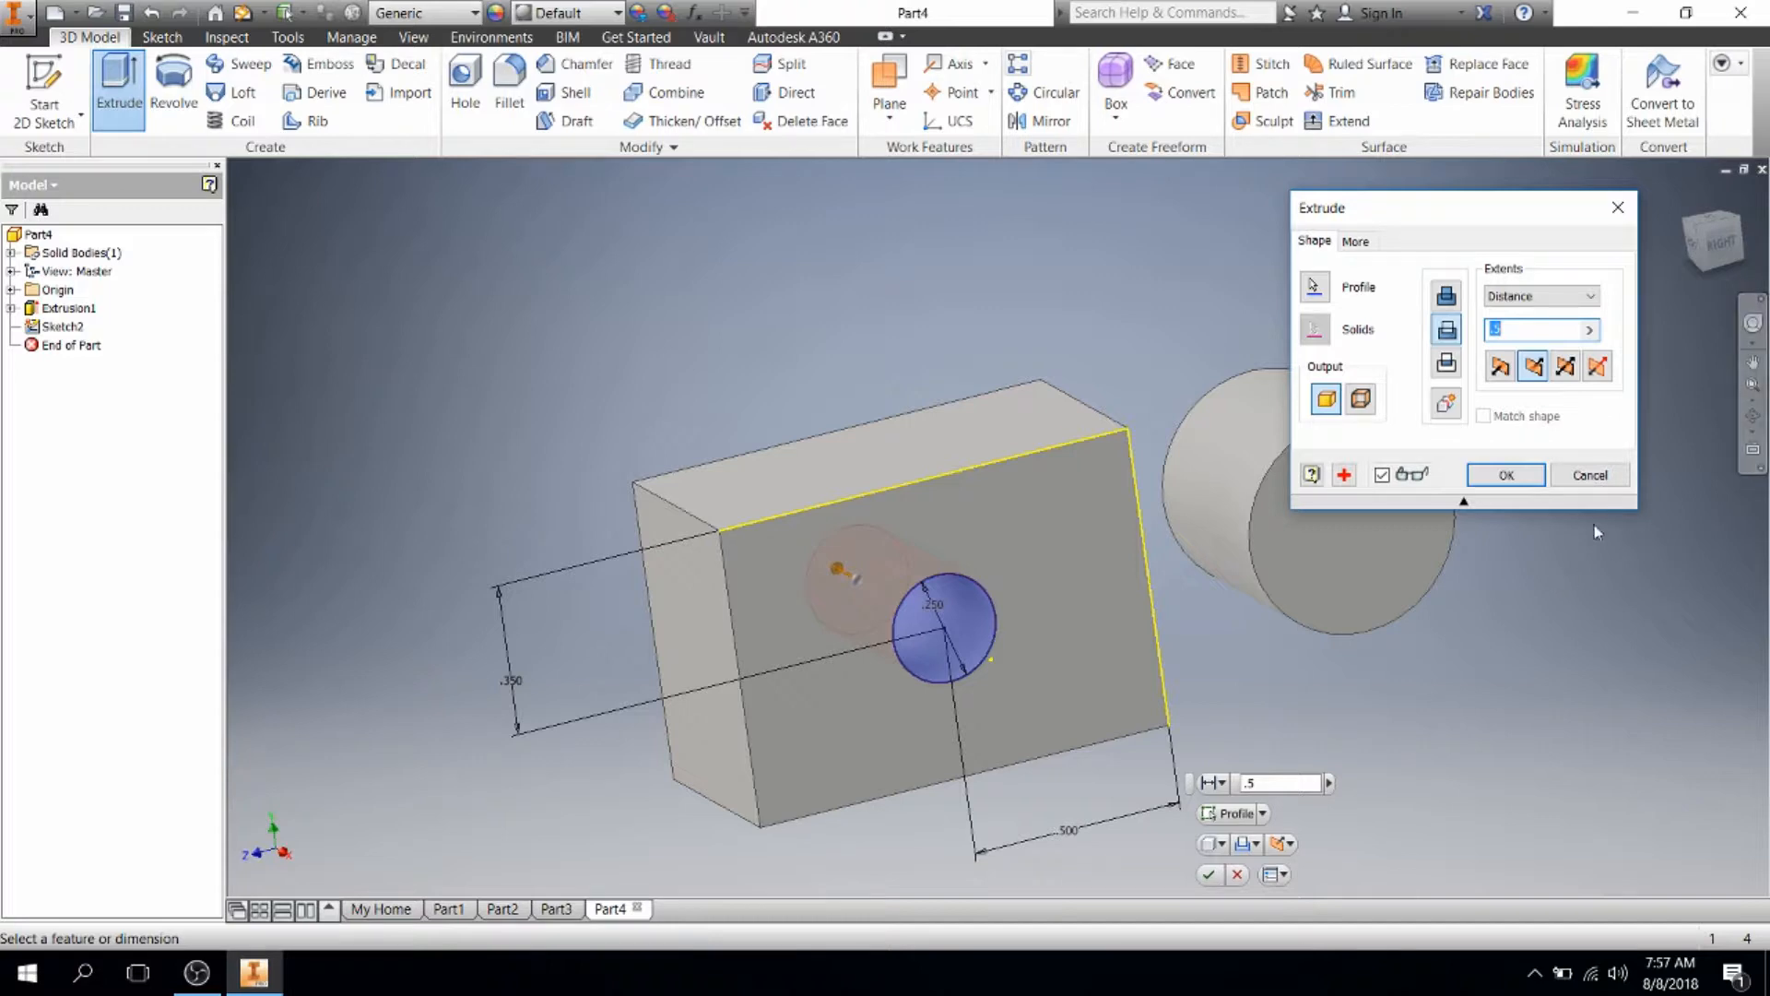
{"action": "left_click", "coordinate": [1507, 475]}
{"action": "middle_click_drag", "start_coordinate": [1336, 762], "coordinate": [1288, 773], "text": "shift"}
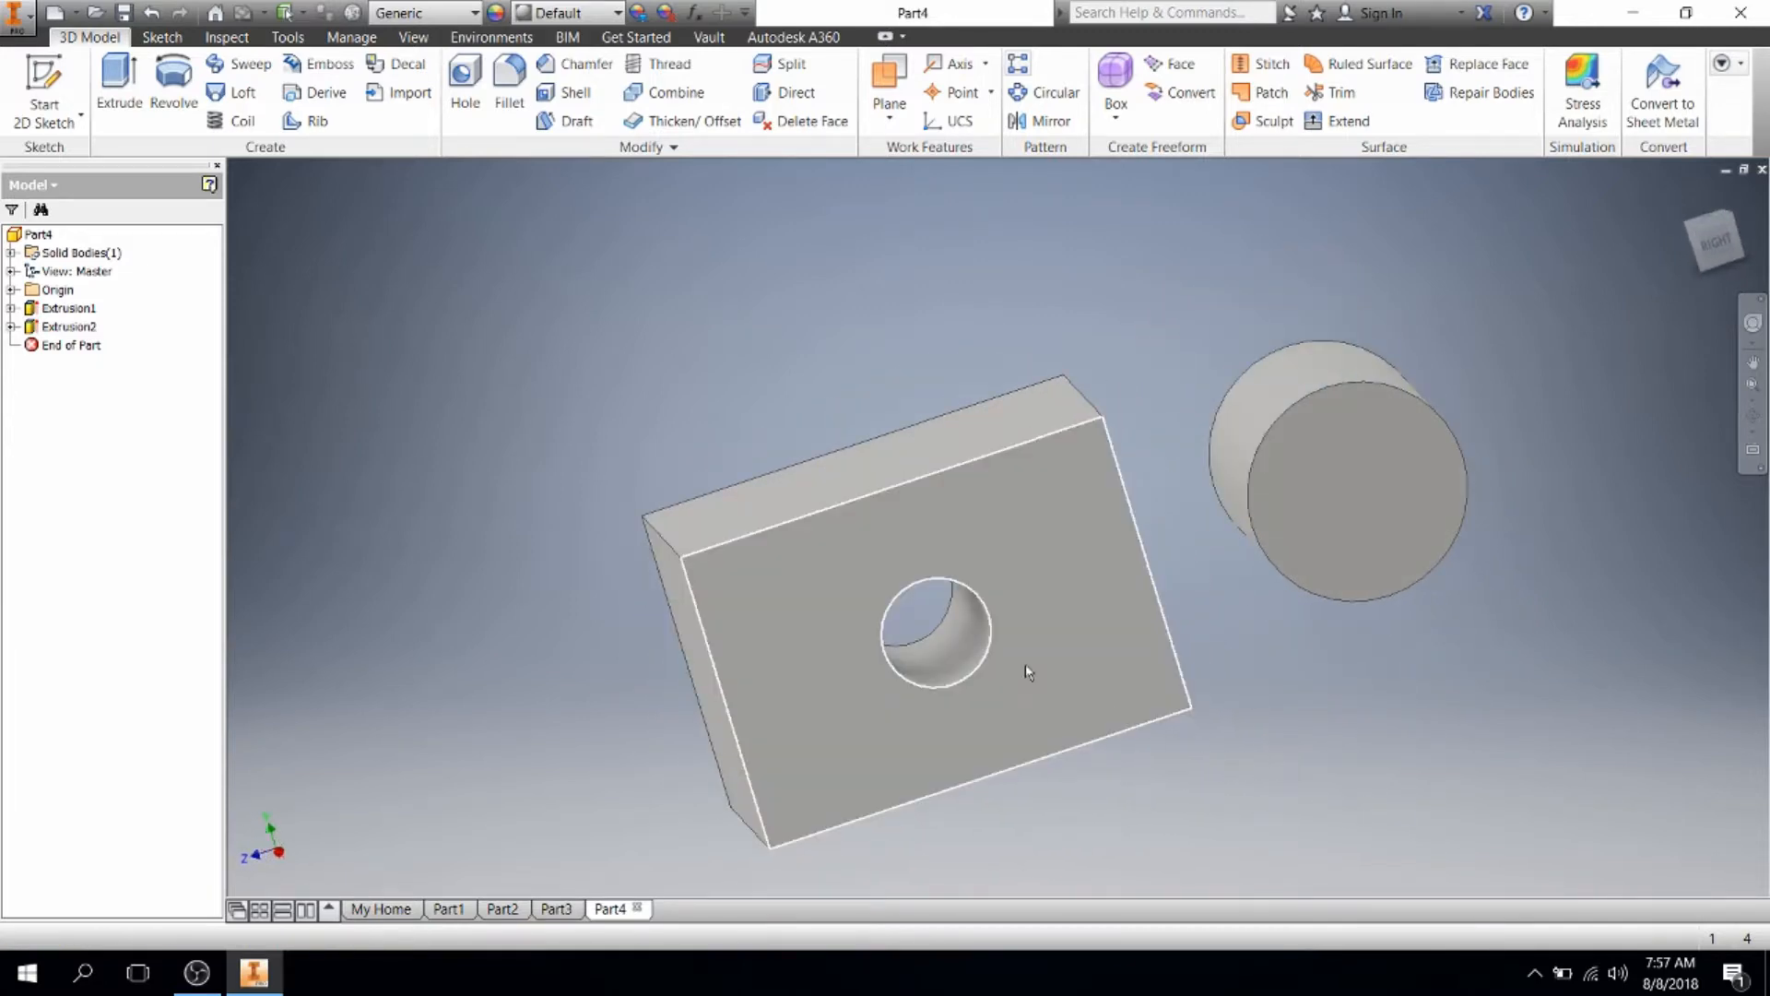
{"action": "middle_click_drag", "start_coordinate": [1400, 721], "coordinate": [1429, 703], "text": "shift"}
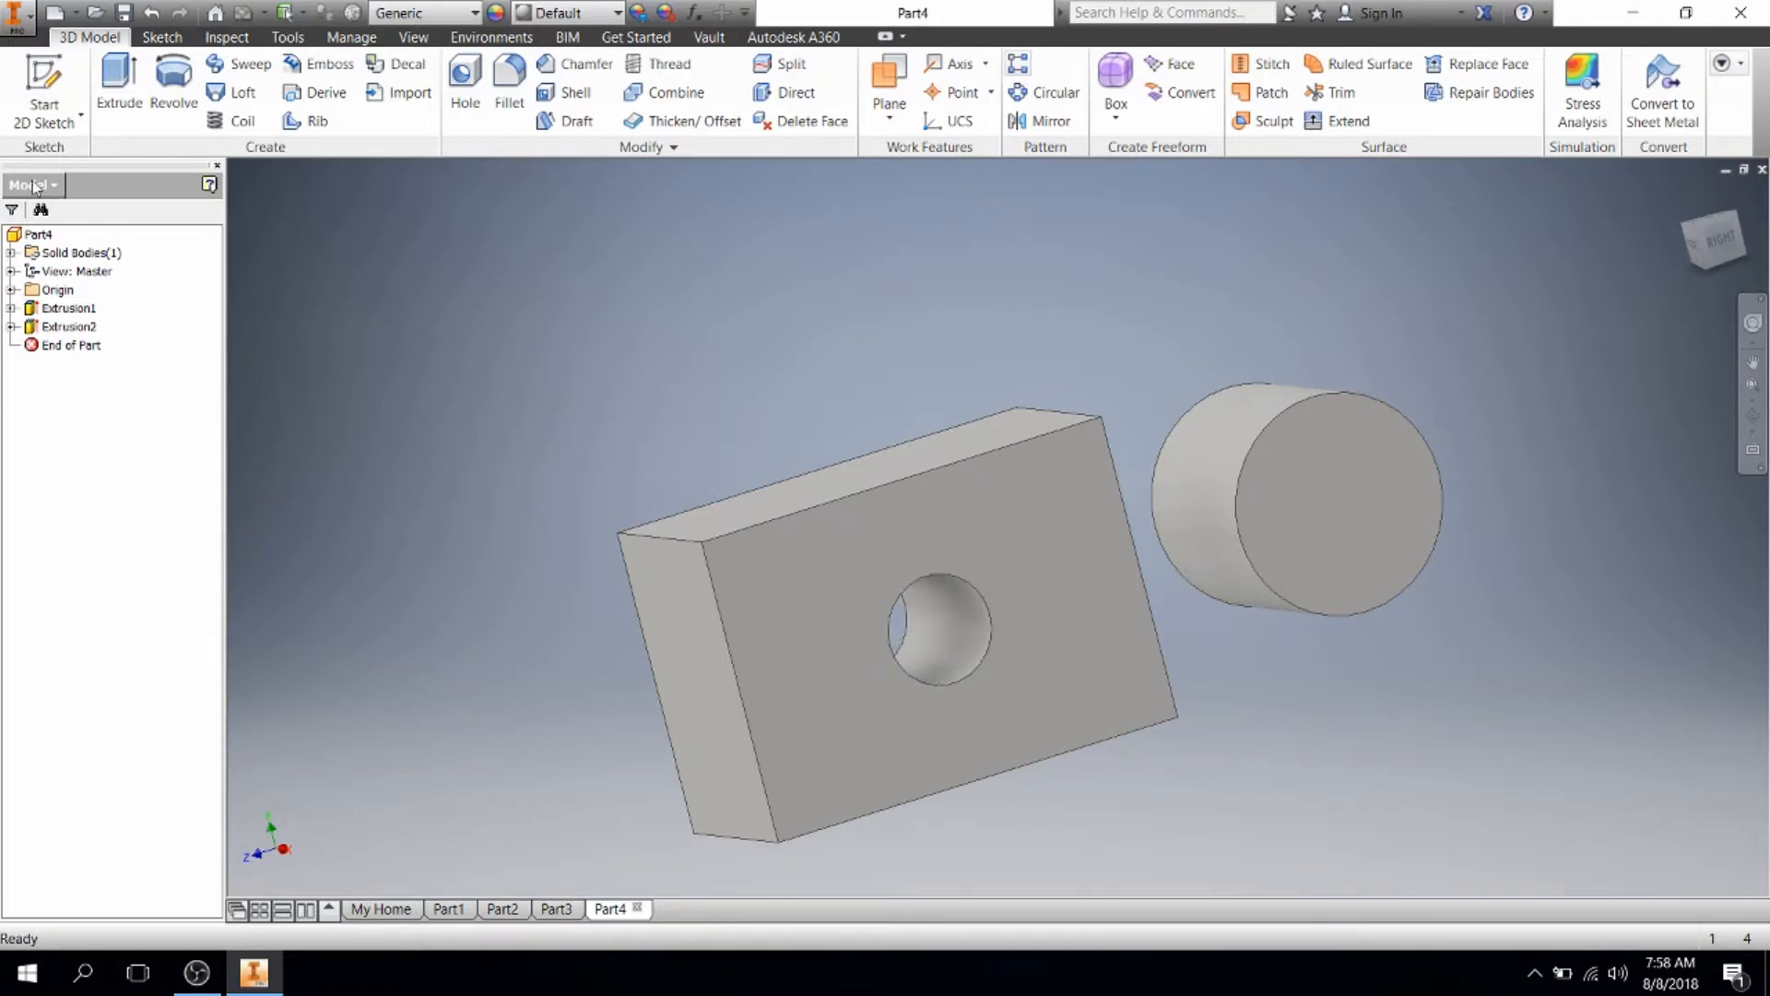
Step: Expand Extrusion1 and Extrusion2 in the model tree to show the sketches beneath them
{"action": "left_click", "coordinate": [37, 235]}
{"action": "left_click", "coordinate": [11, 327]}
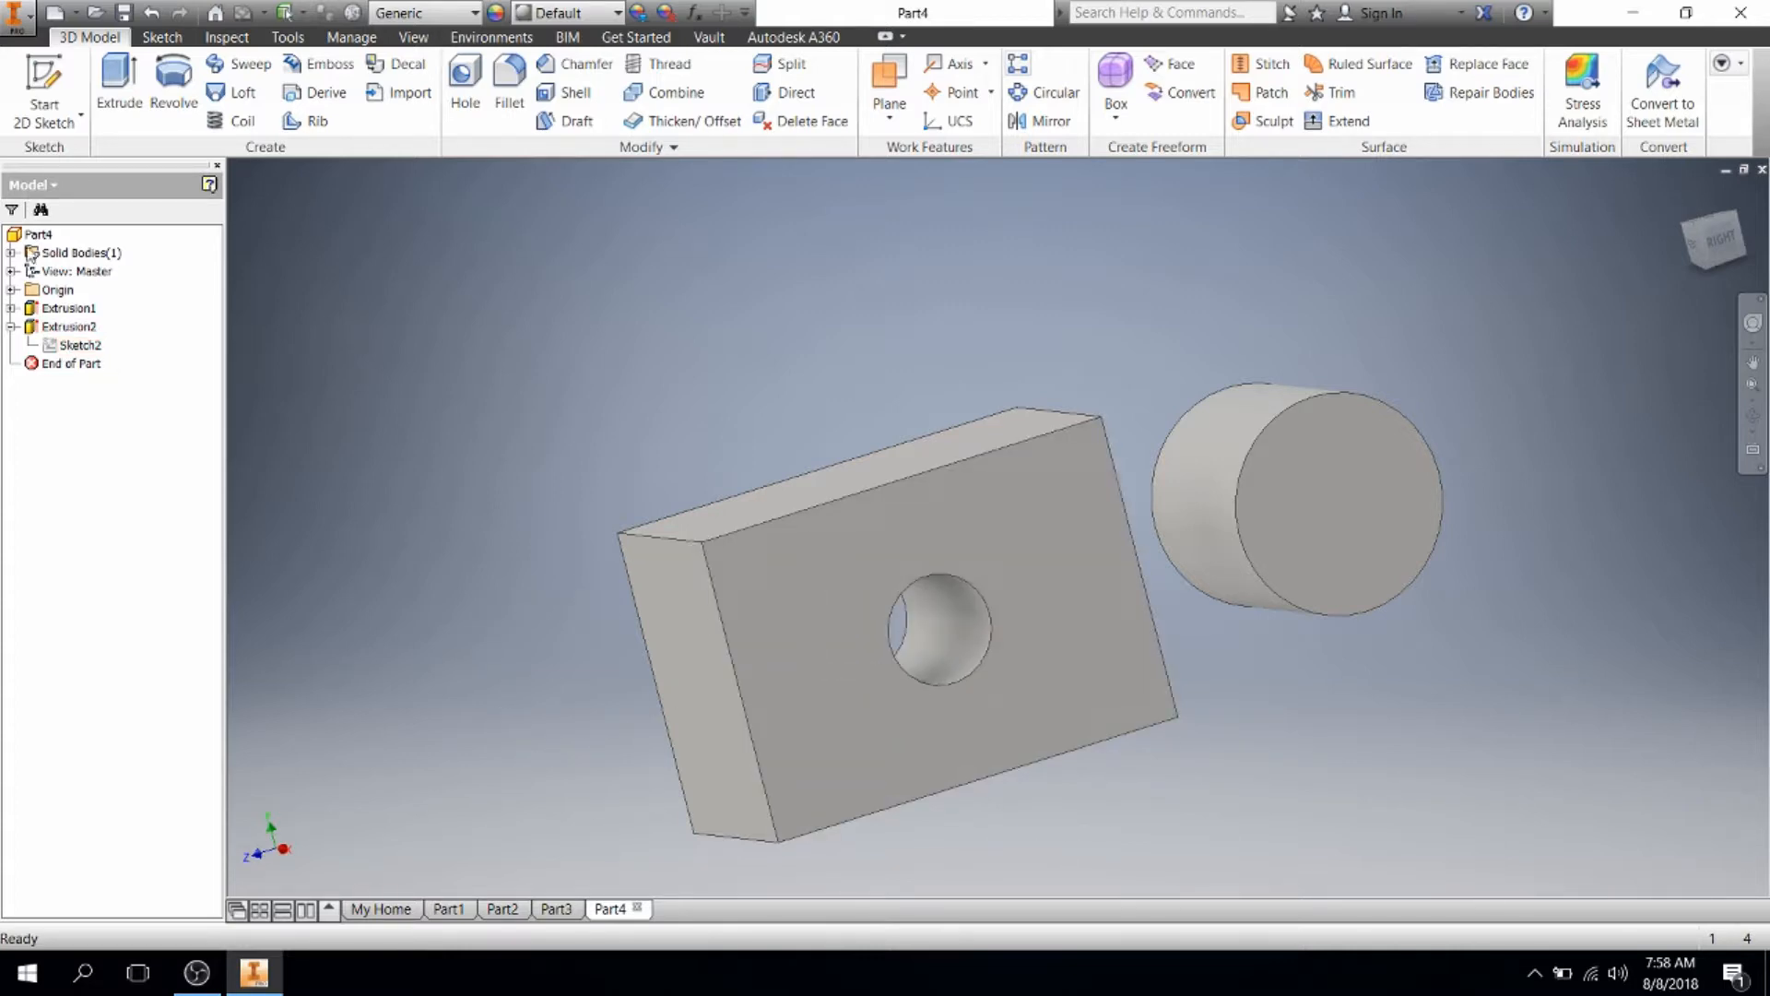
{"action": "left_click", "coordinate": [11, 308]}
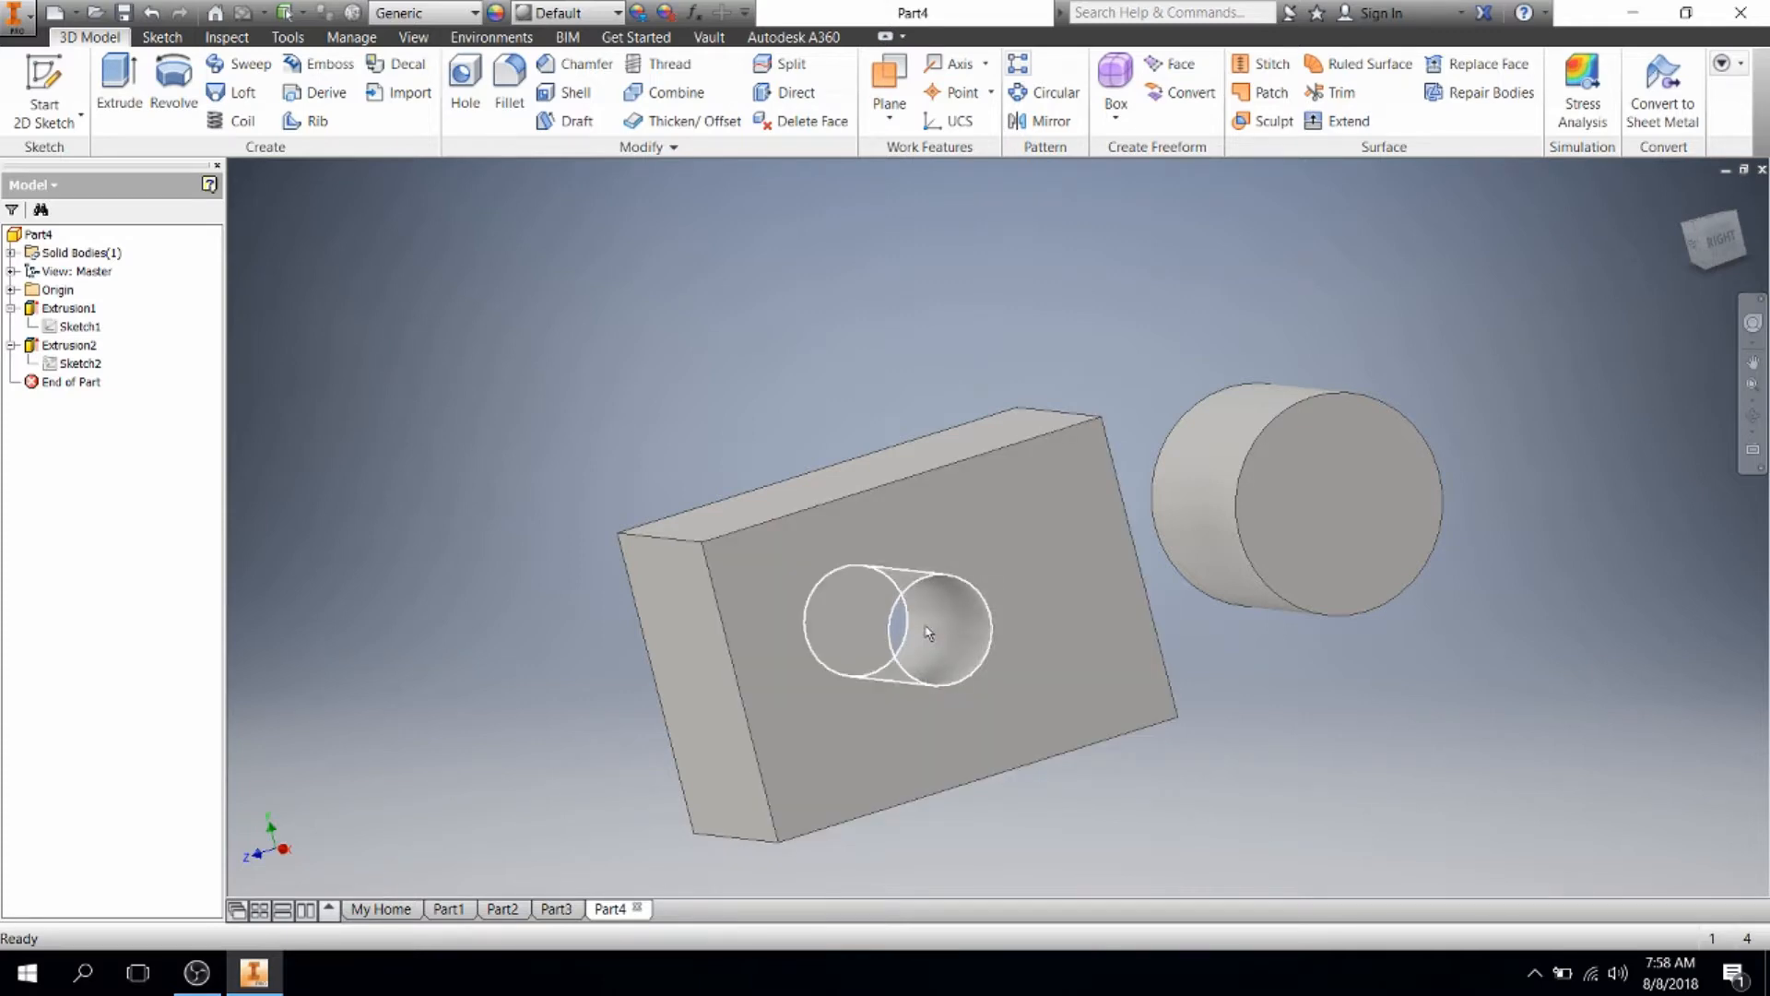
{"action": "mouse_move", "coordinate": [929, 632]}
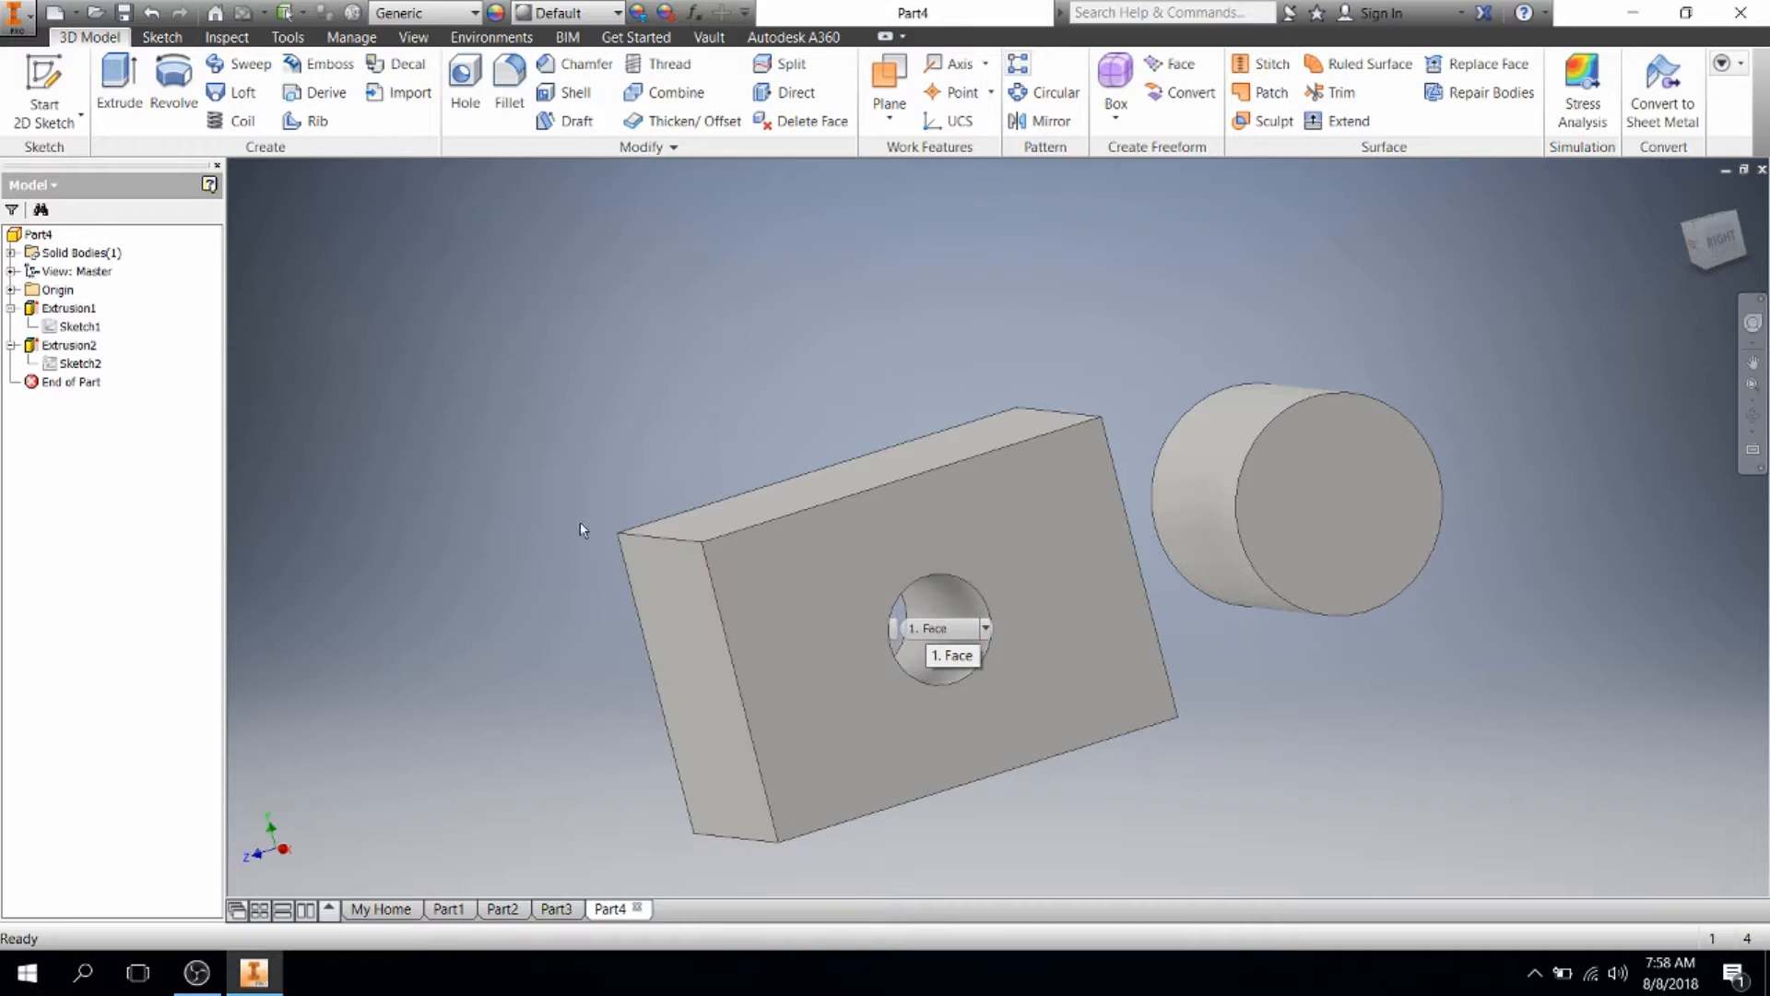
Step: Edit the hole's sketch, set the circle's diameter to .3 in and finish the sketch
{"action": "double_click", "coordinate": [59, 367]}
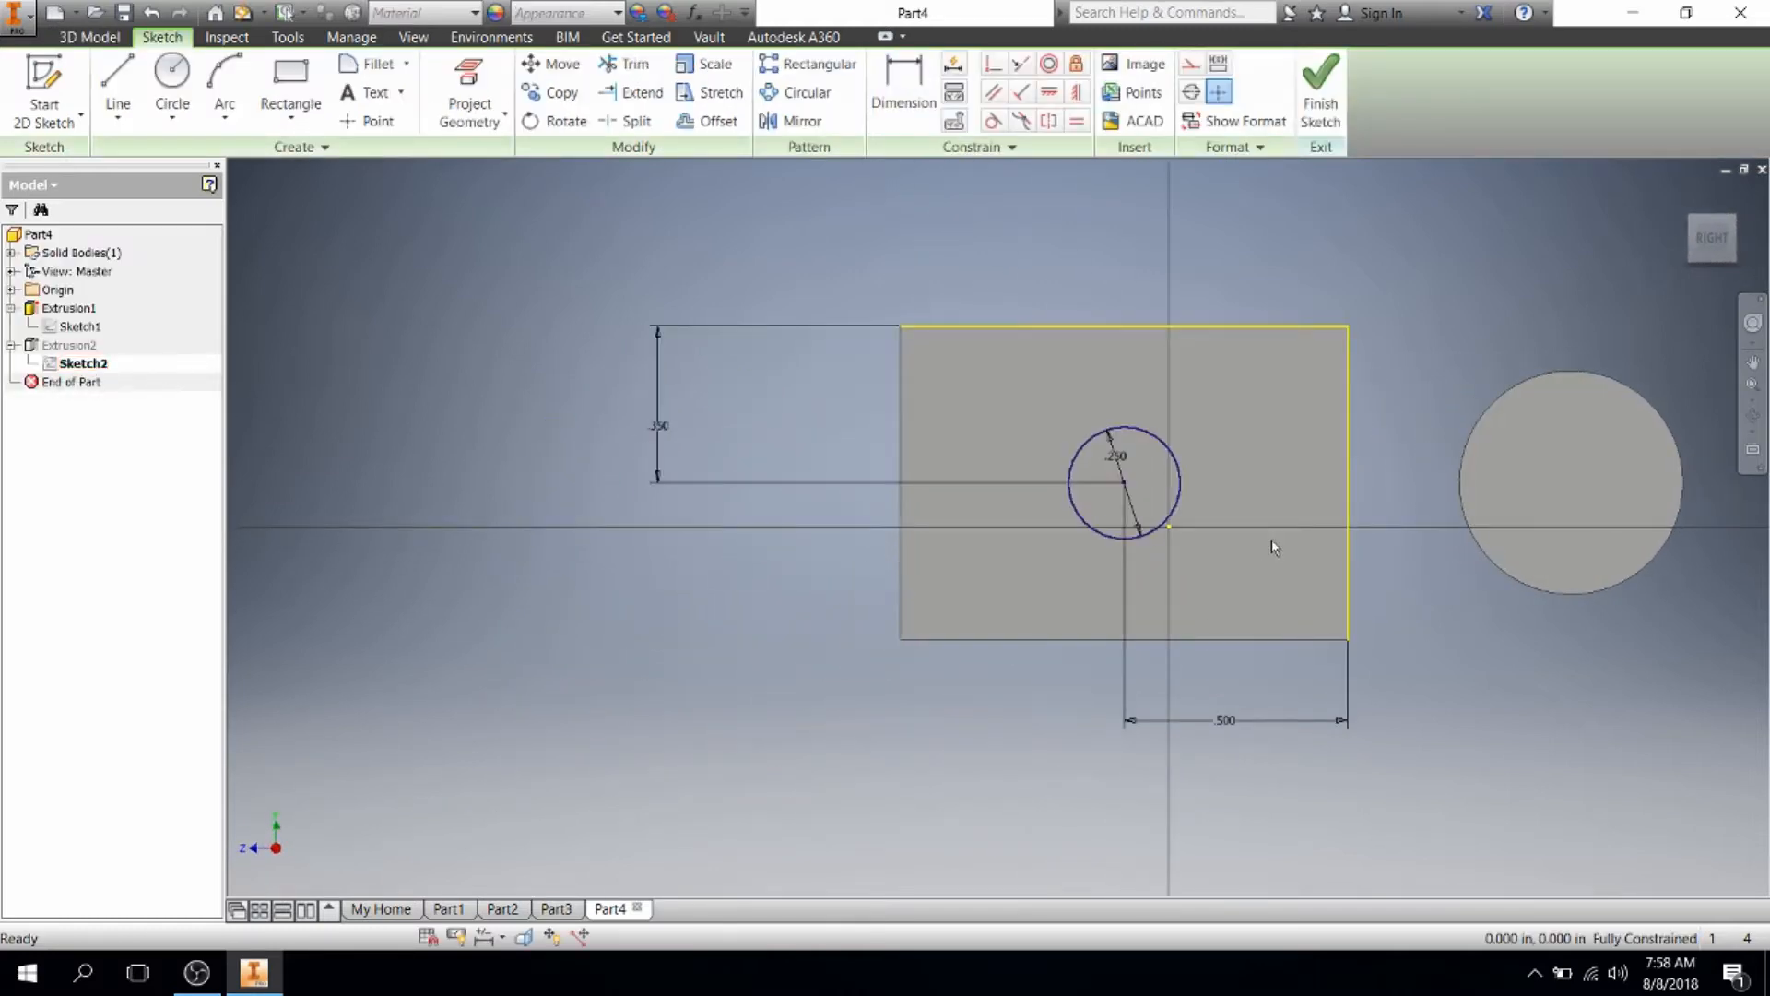
{"action": "double_click", "coordinate": [1117, 461]}
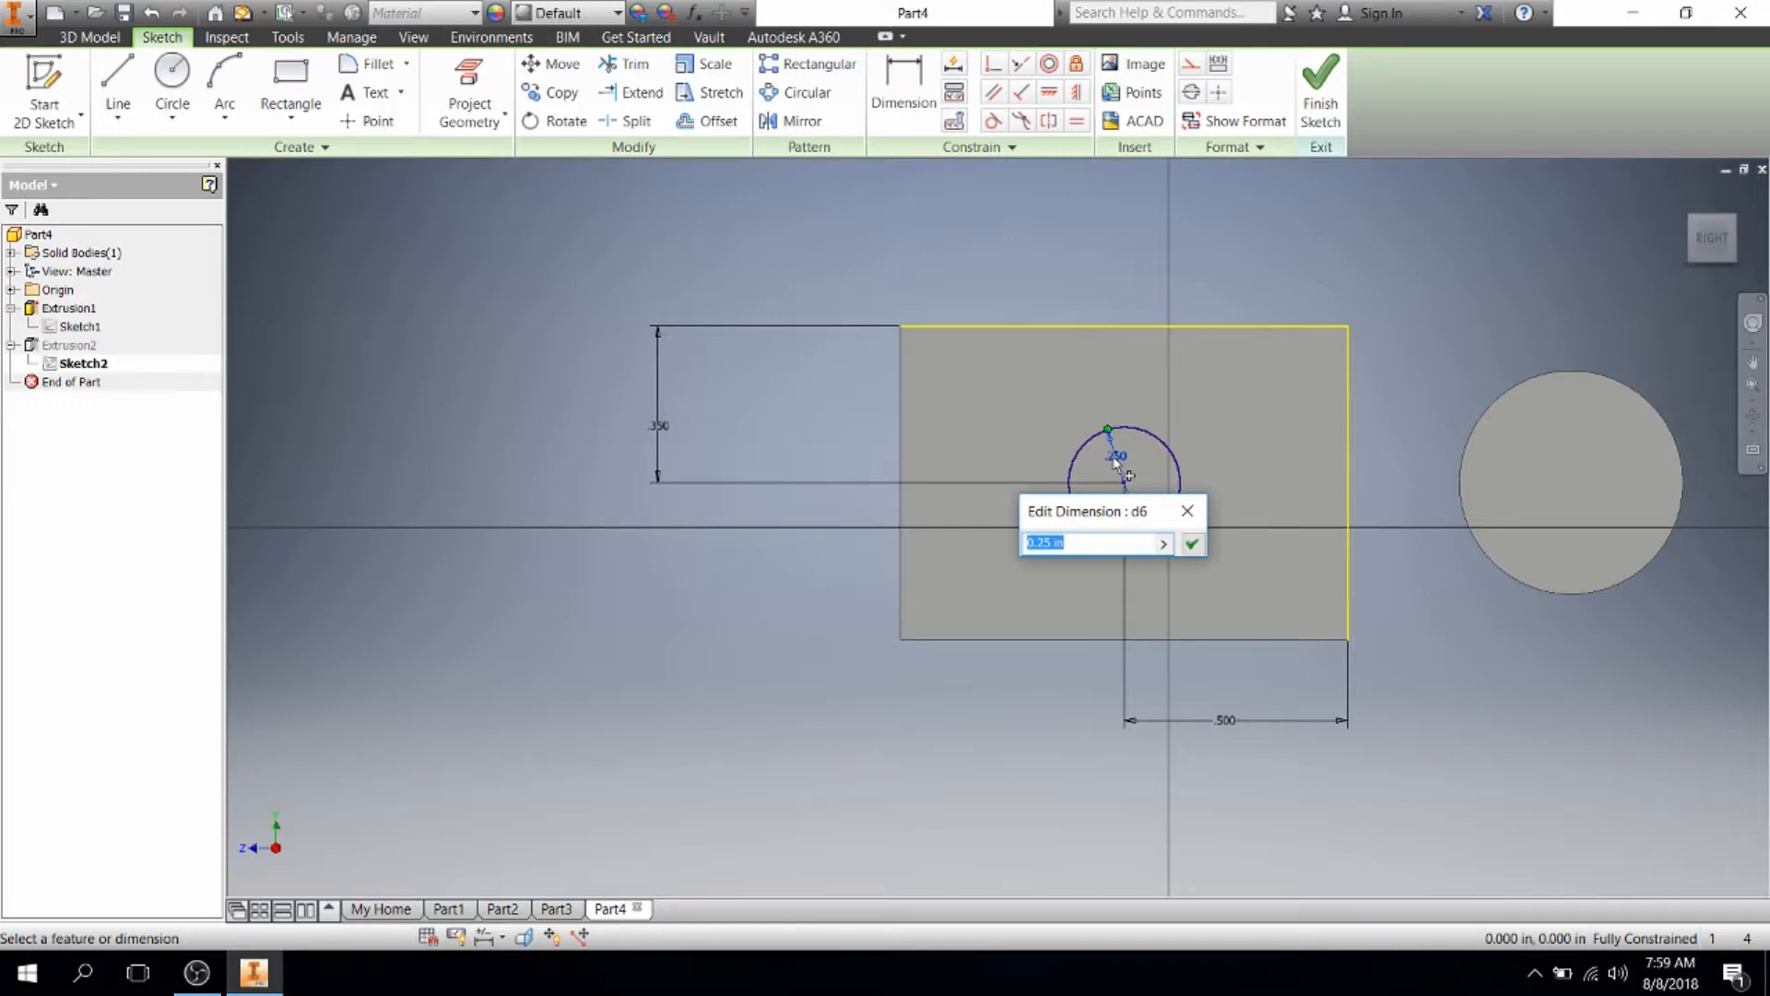
{"action": "type", "text": ".3"}
{"action": "key", "text": "Return"}
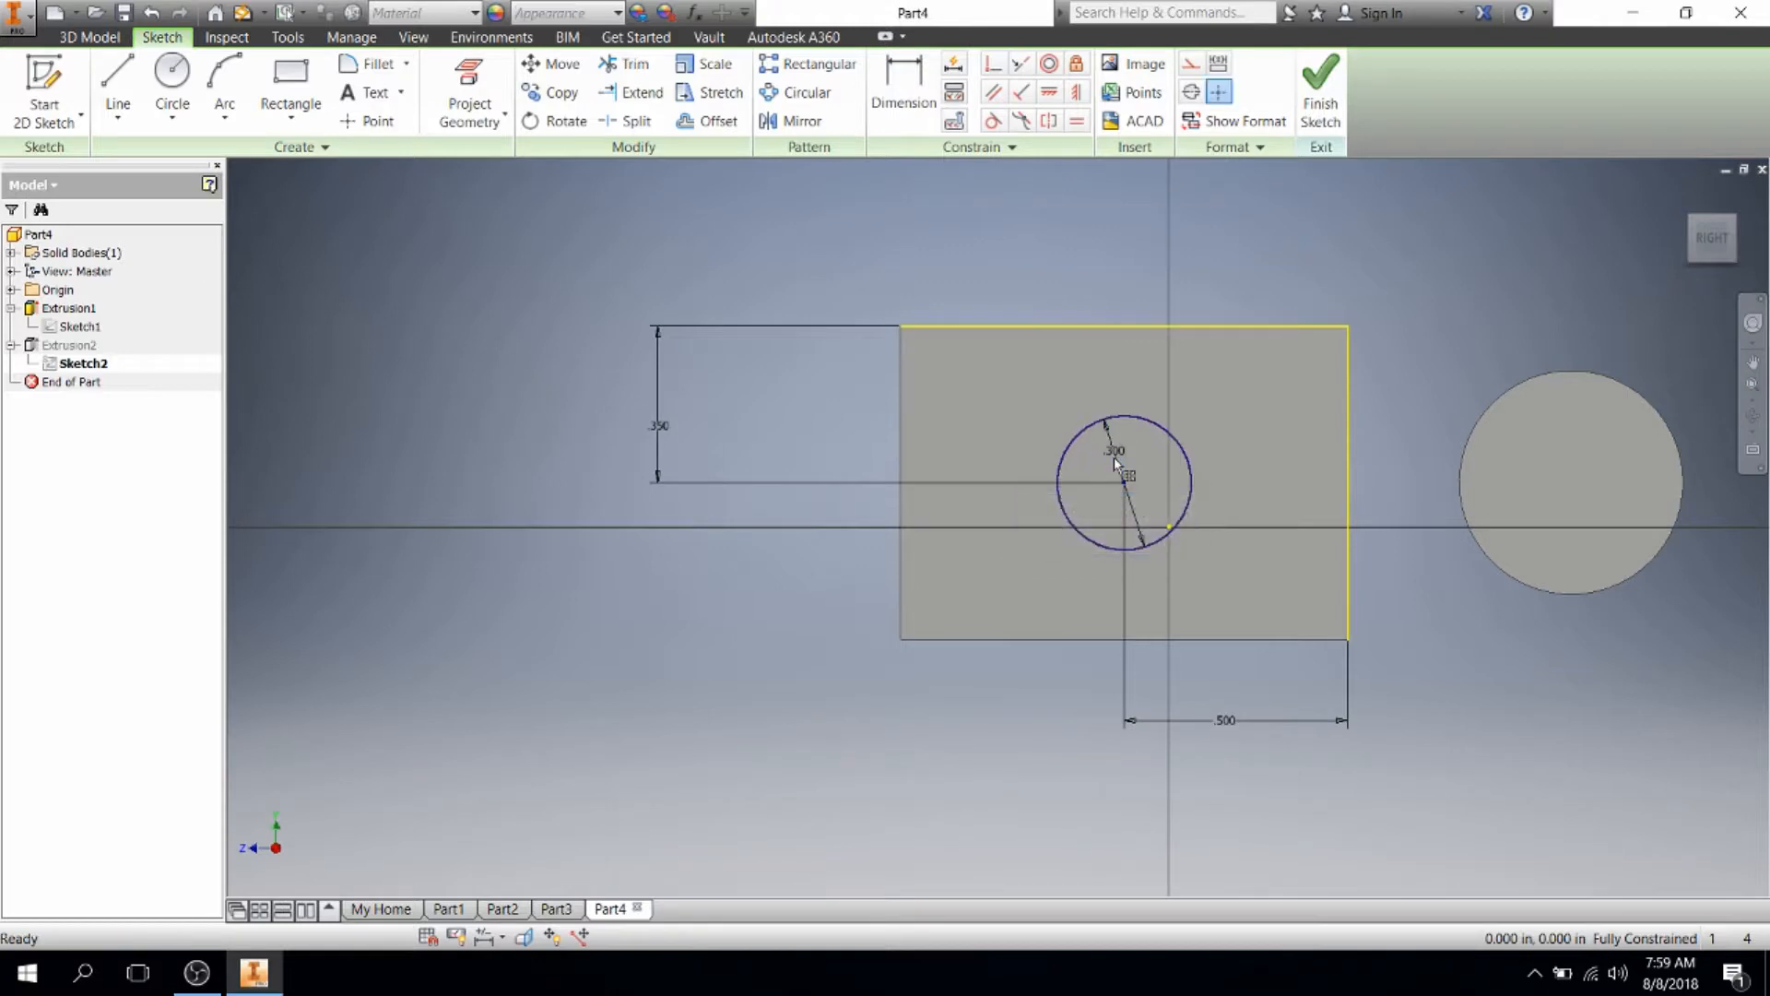
{"action": "left_click", "coordinate": [1327, 94]}
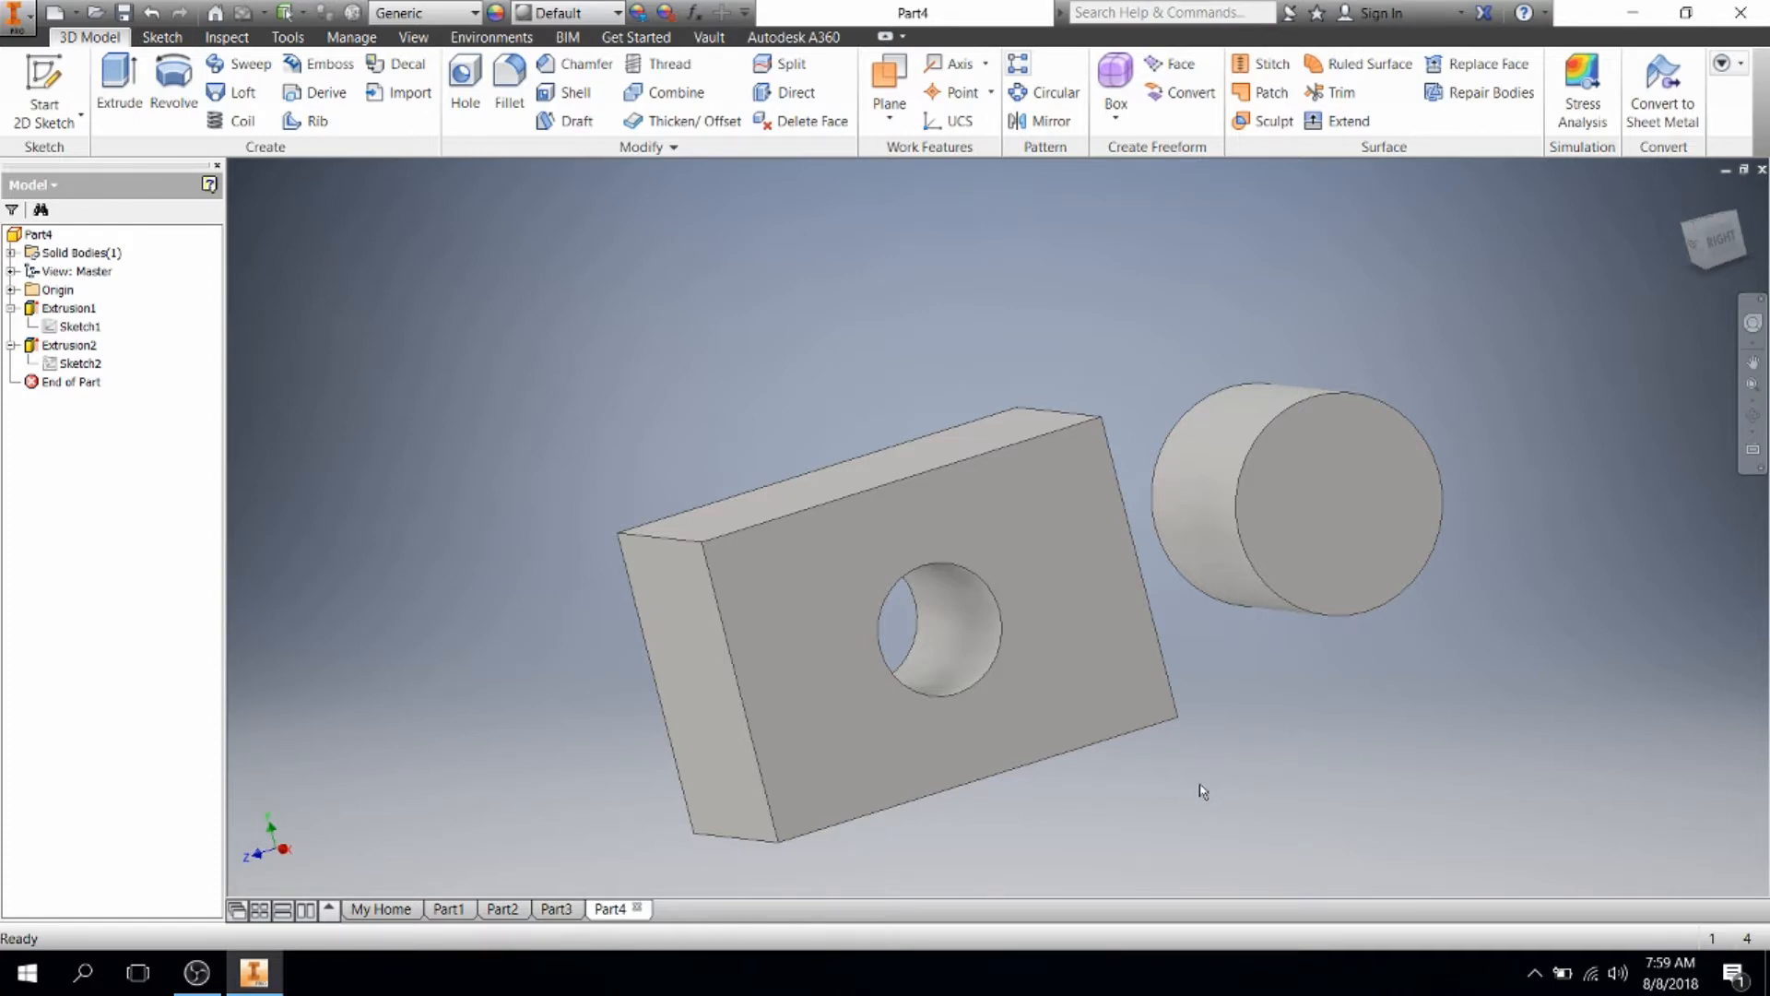
Step: Examine the resized hole in the block close up and from farther away
{"action": "scroll", "coordinate": [1209, 774], "scroll_direction": "up", "scroll_amount": 2}
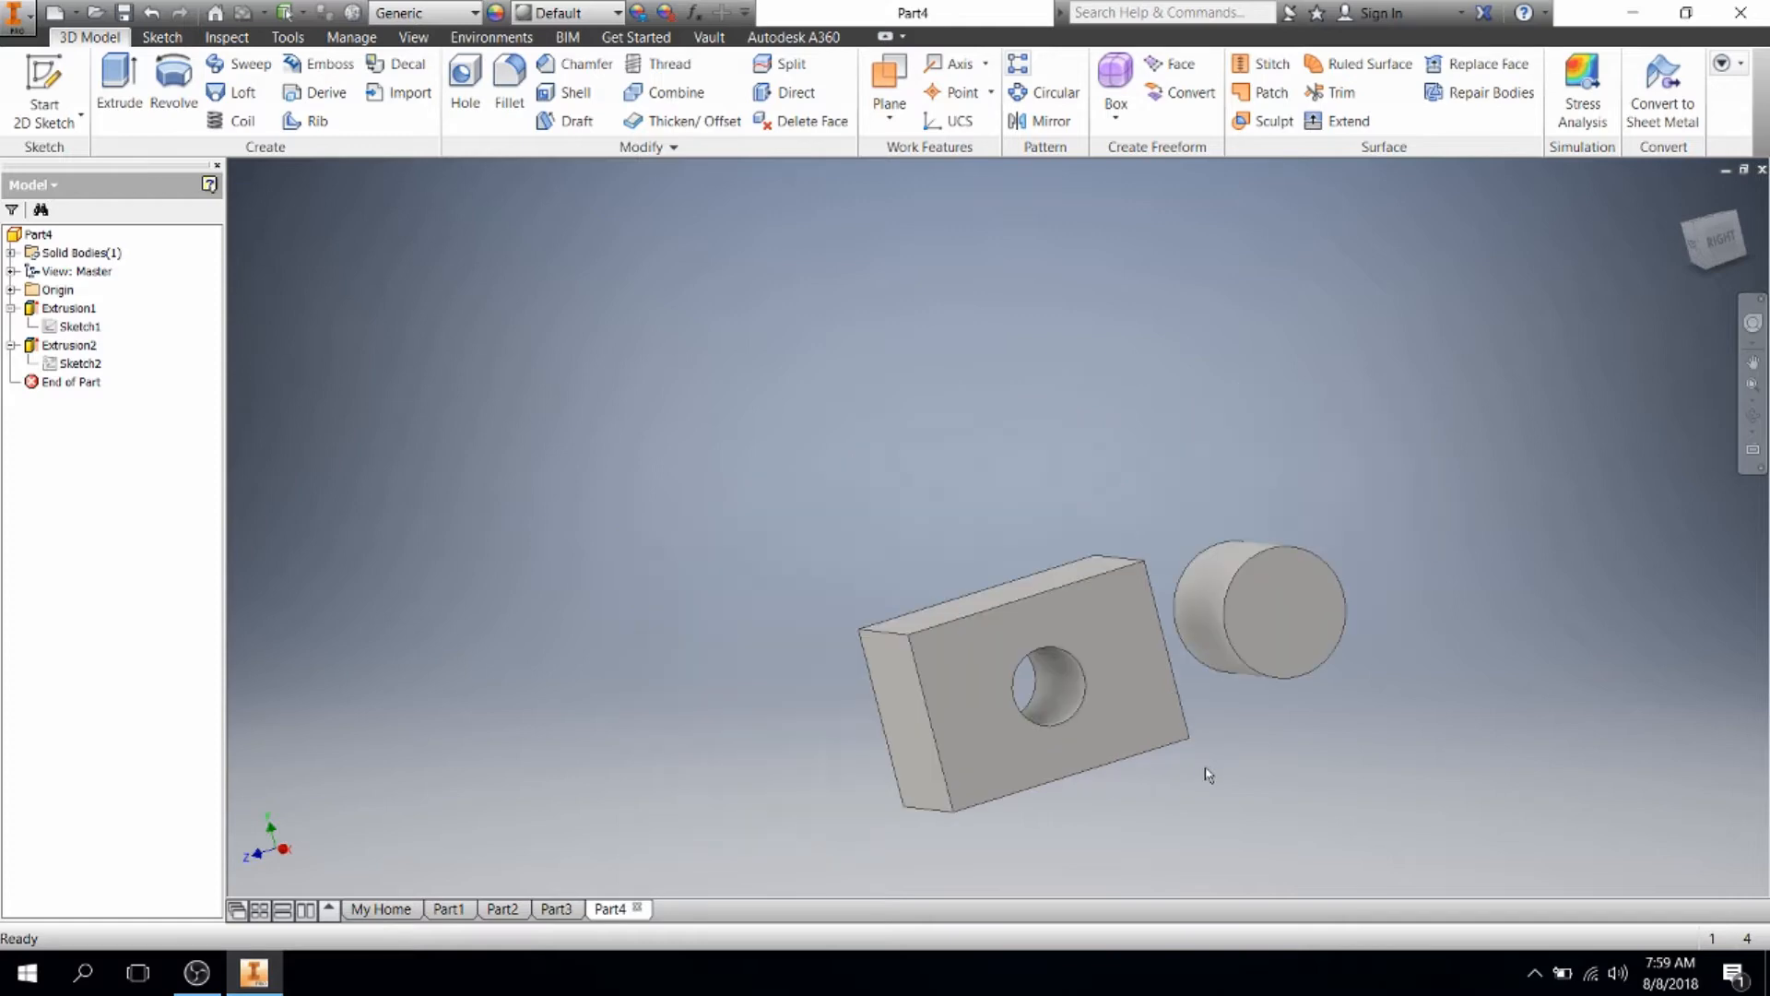
{"action": "scroll", "coordinate": [1208, 774], "scroll_direction": "down", "scroll_amount": 5}
{"action": "scroll", "coordinate": [1208, 774], "scroll_direction": "up", "scroll_amount": 2}
{"action": "scroll", "coordinate": [1209, 772], "scroll_direction": "down", "scroll_amount": 3}
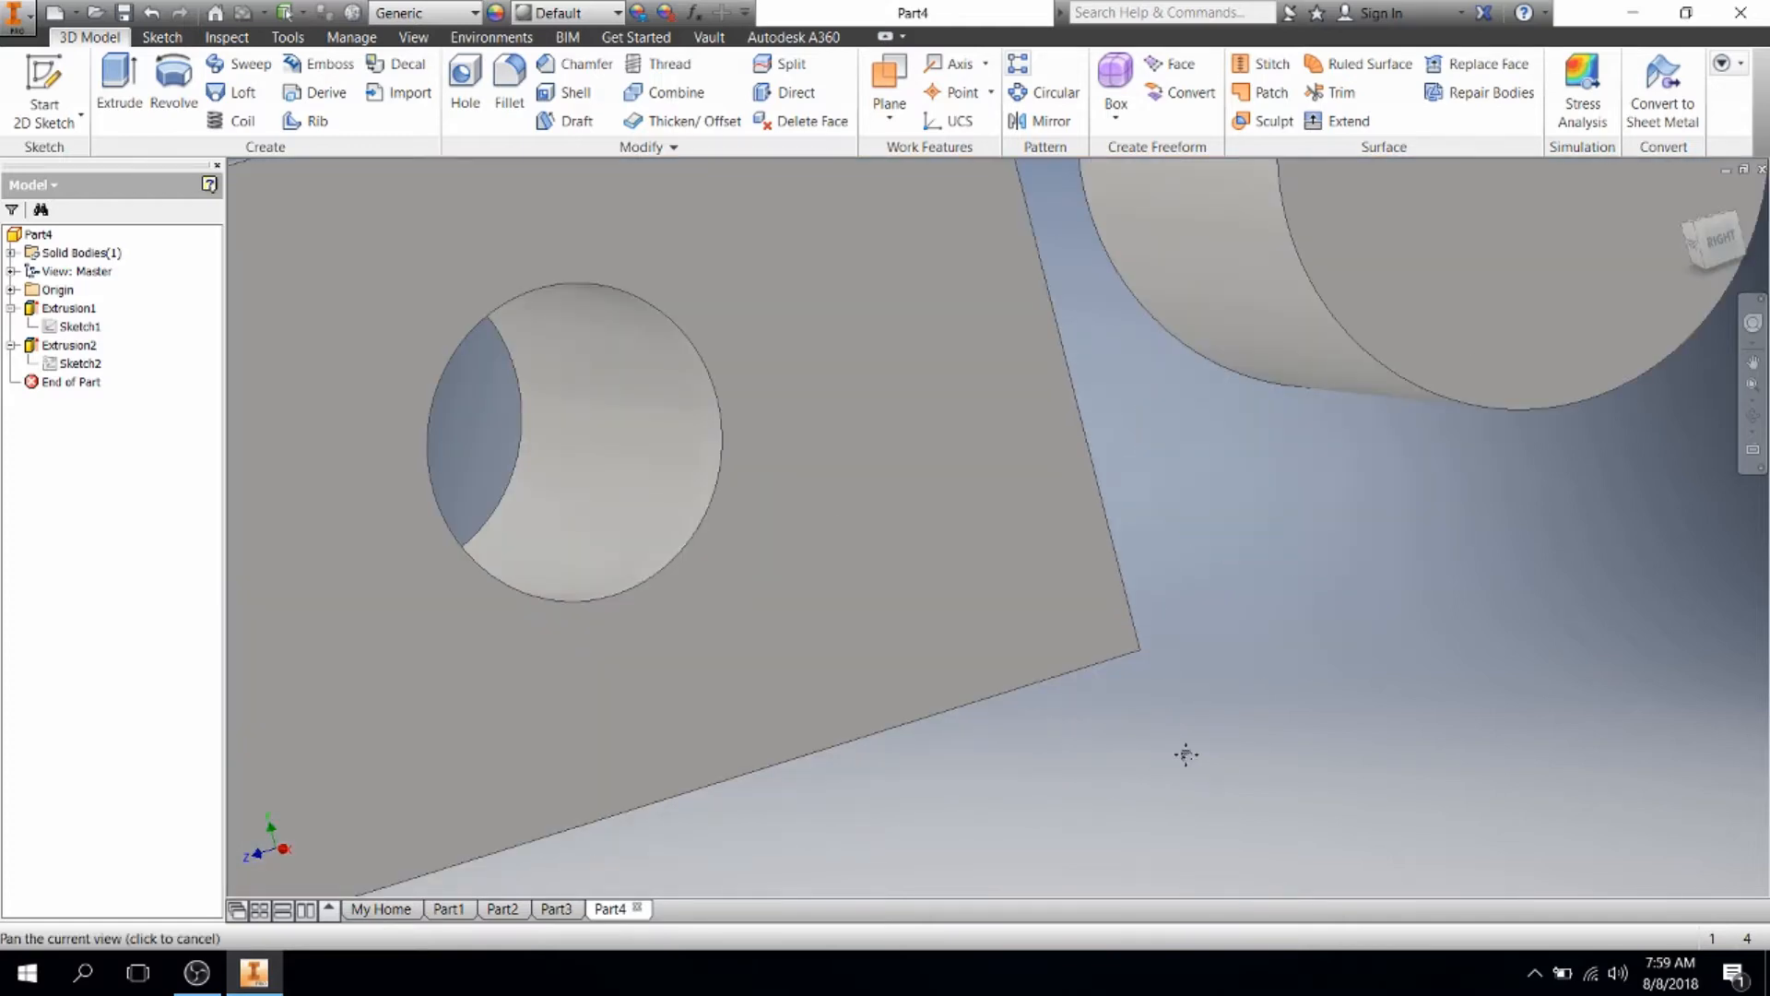
{"action": "scroll", "coordinate": [1257, 772], "scroll_direction": "up", "scroll_amount": 5}
{"action": "middle_click_drag", "start_coordinate": [1281, 774], "coordinate": [1132, 619]}
{"action": "scroll", "coordinate": [1132, 619], "scroll_direction": "down", "scroll_amount": 5}
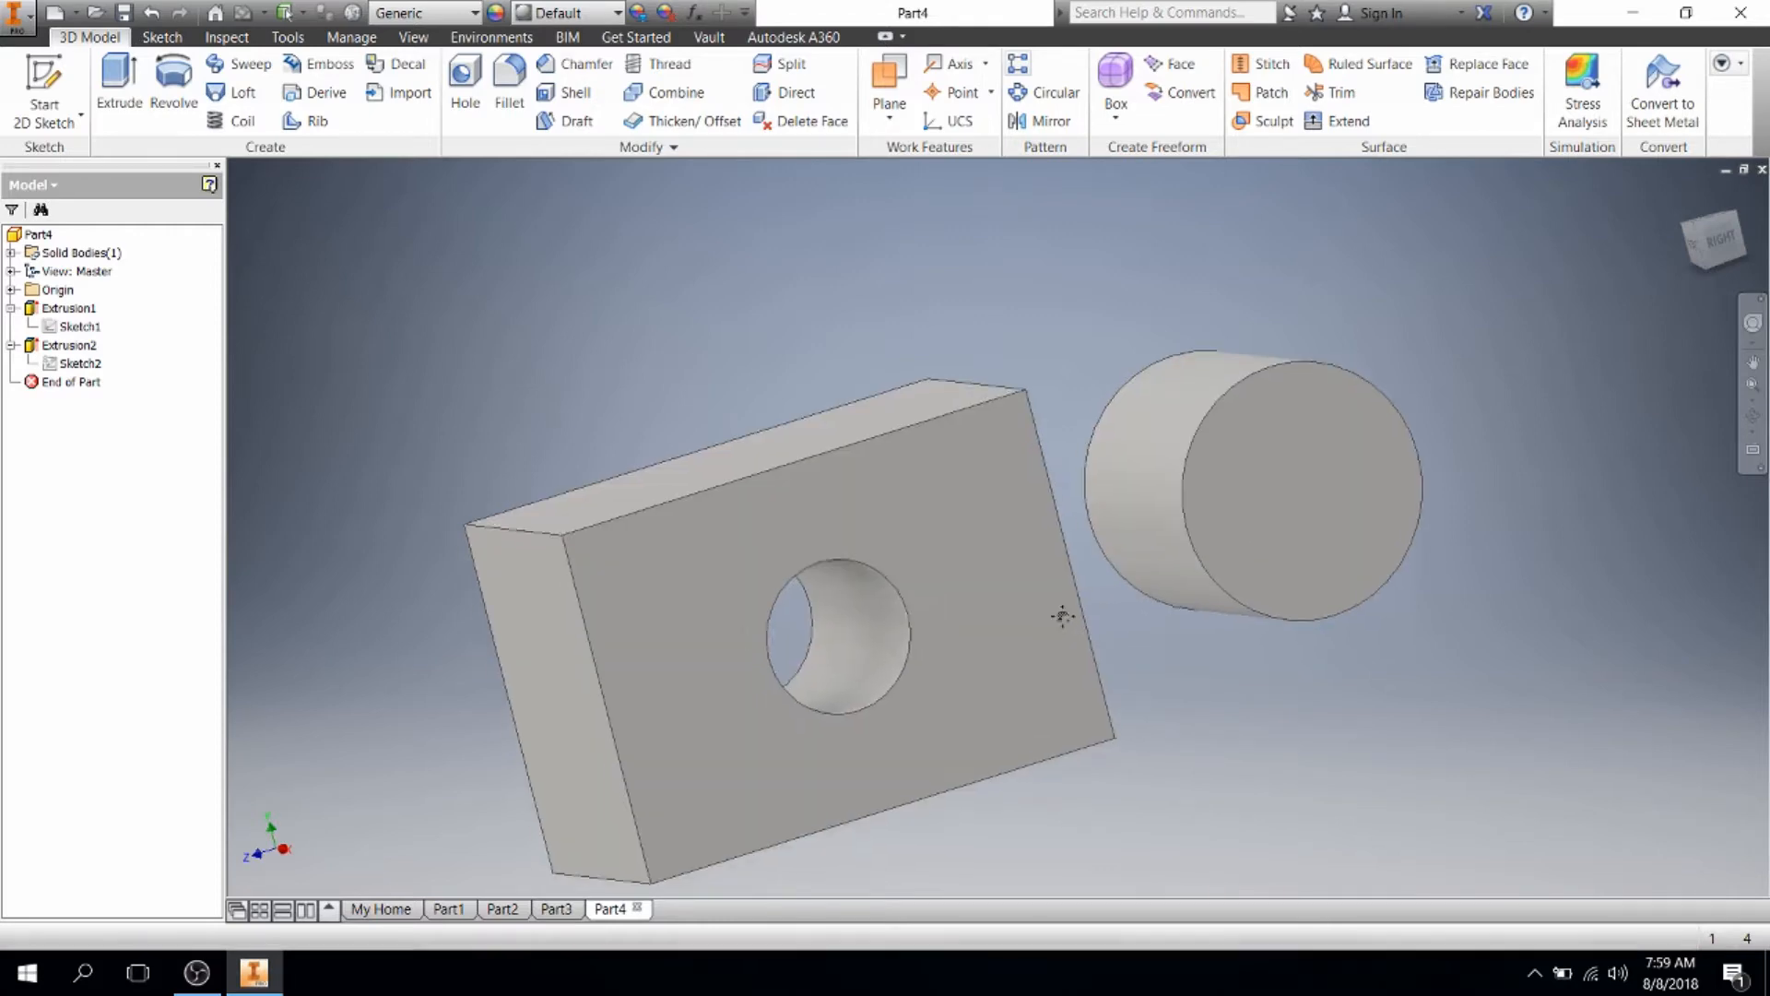
{"action": "middle_click_drag", "start_coordinate": [1059, 617], "coordinate": [1122, 577]}
Step: Make Sketch1 and Sketch2 visible on the model and inspect their dimensions from the home view and other angles
{"action": "left_click", "coordinate": [1681, 192]}
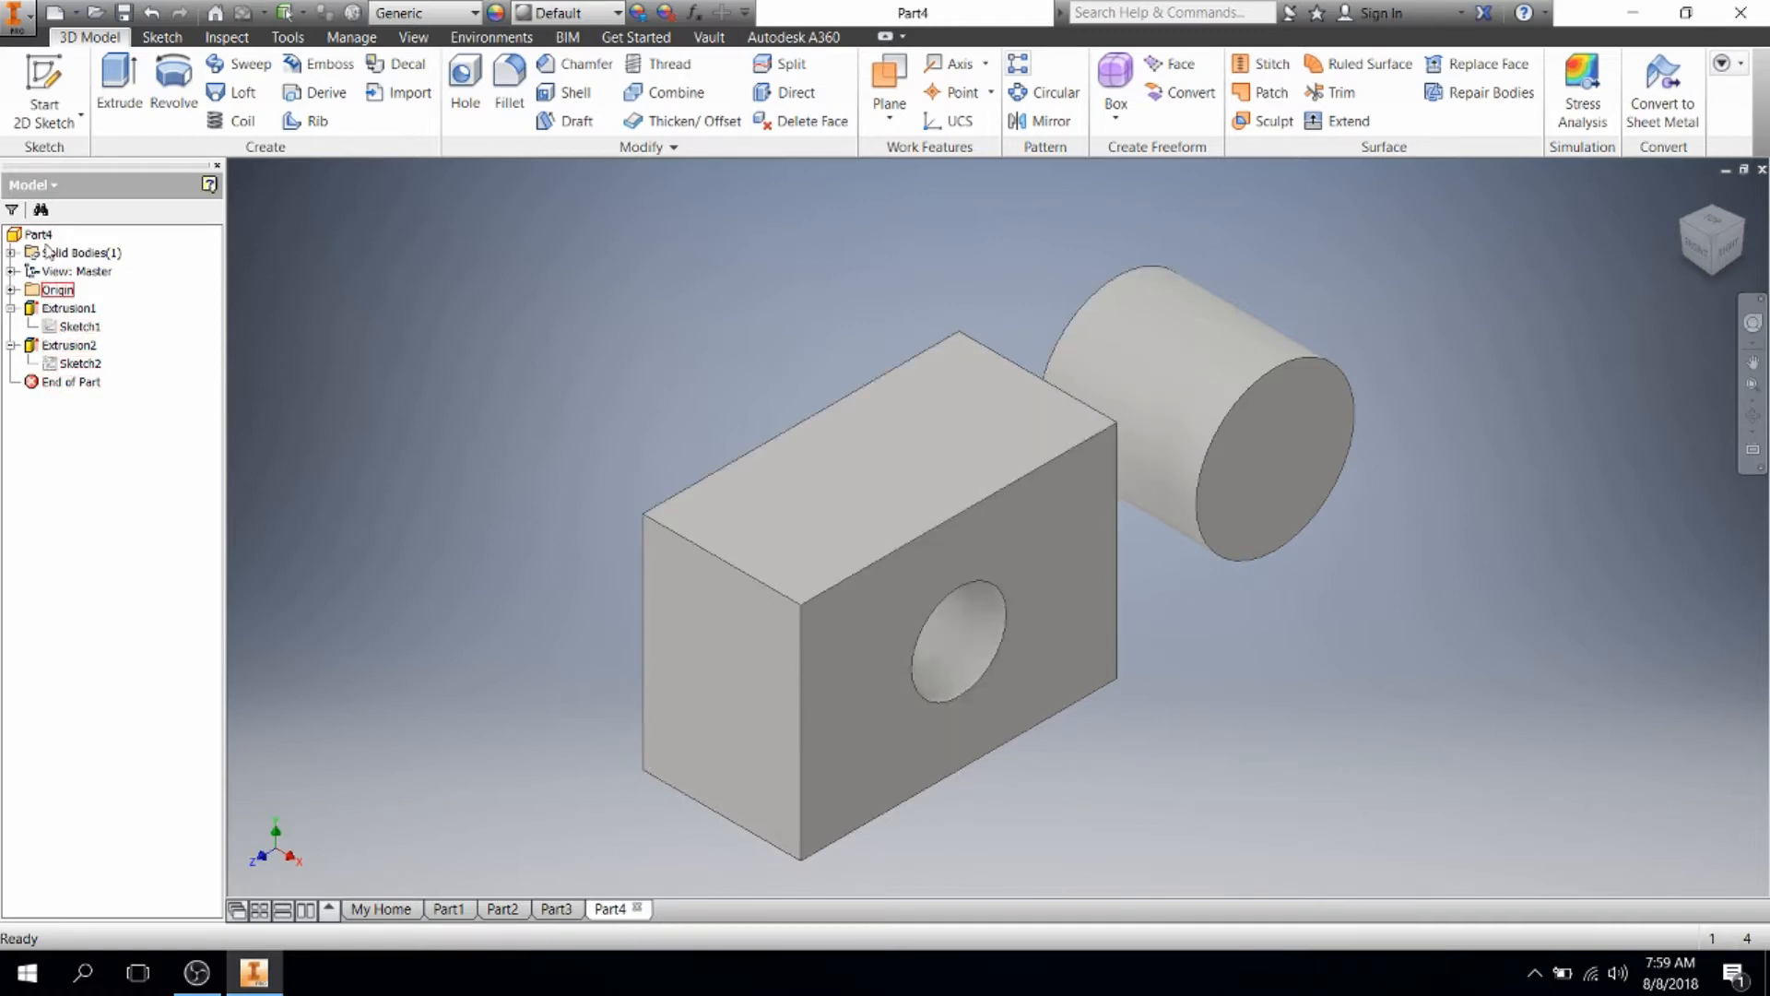
{"action": "right_click", "coordinate": [53, 328]}
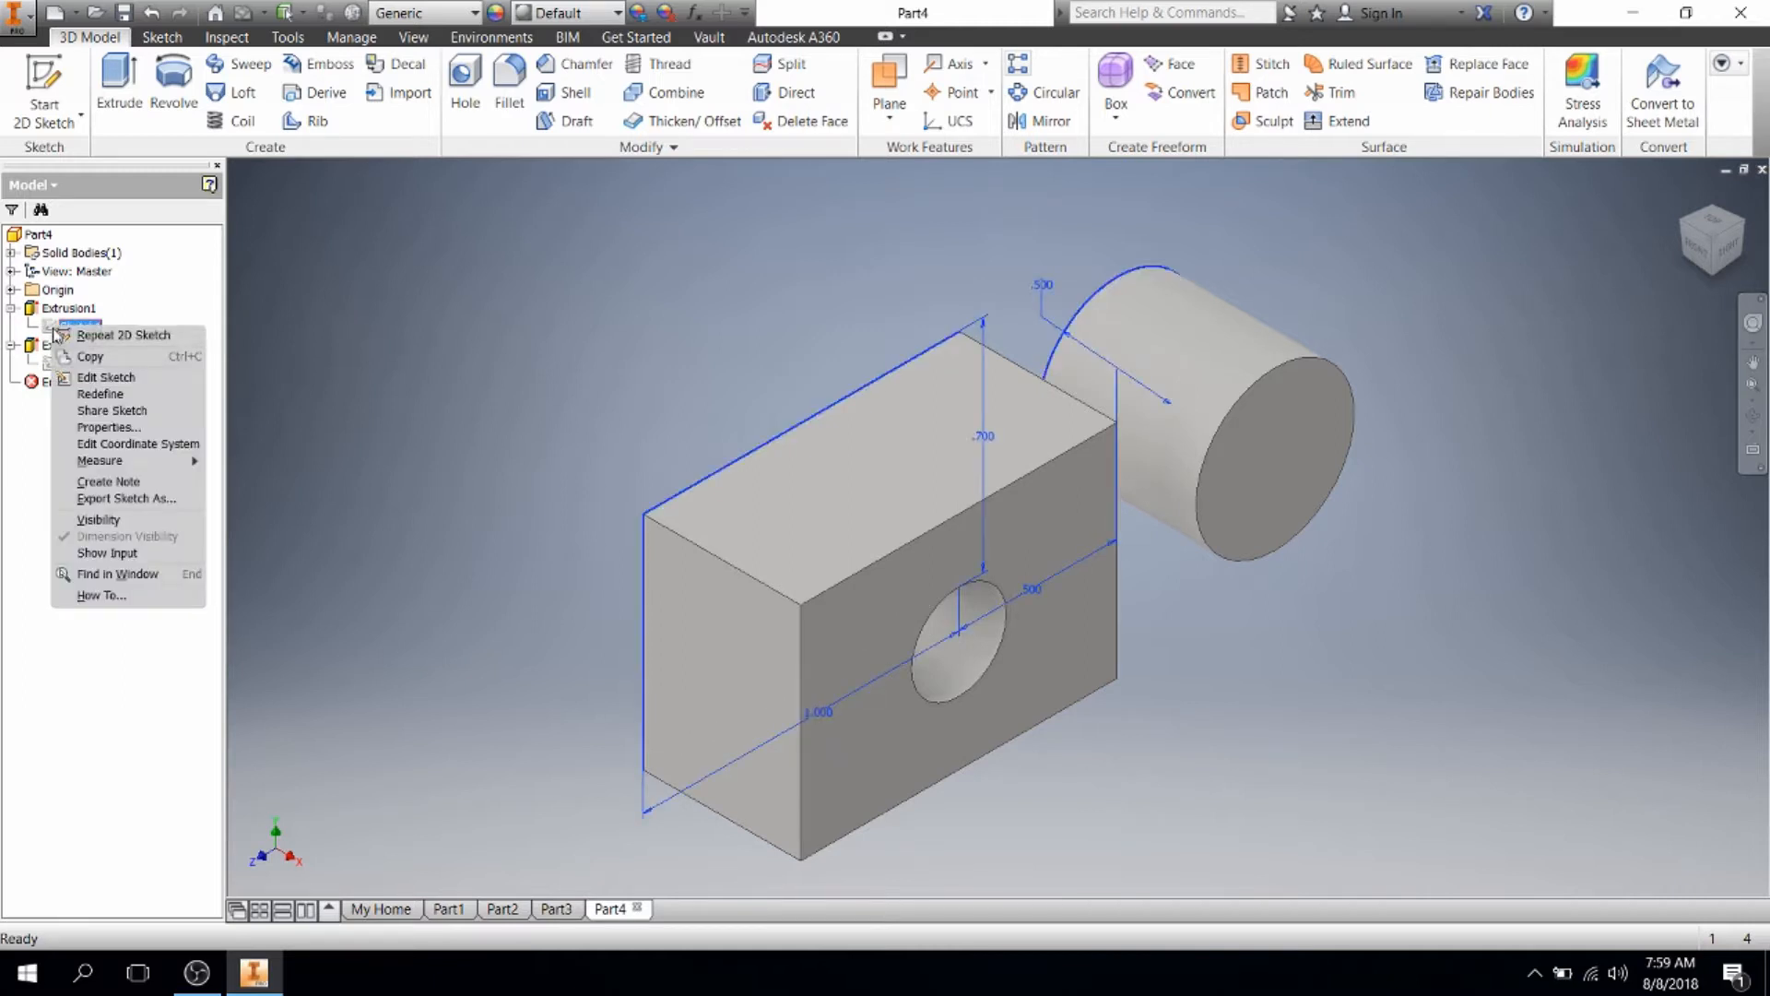
{"action": "left_click", "coordinate": [104, 522]}
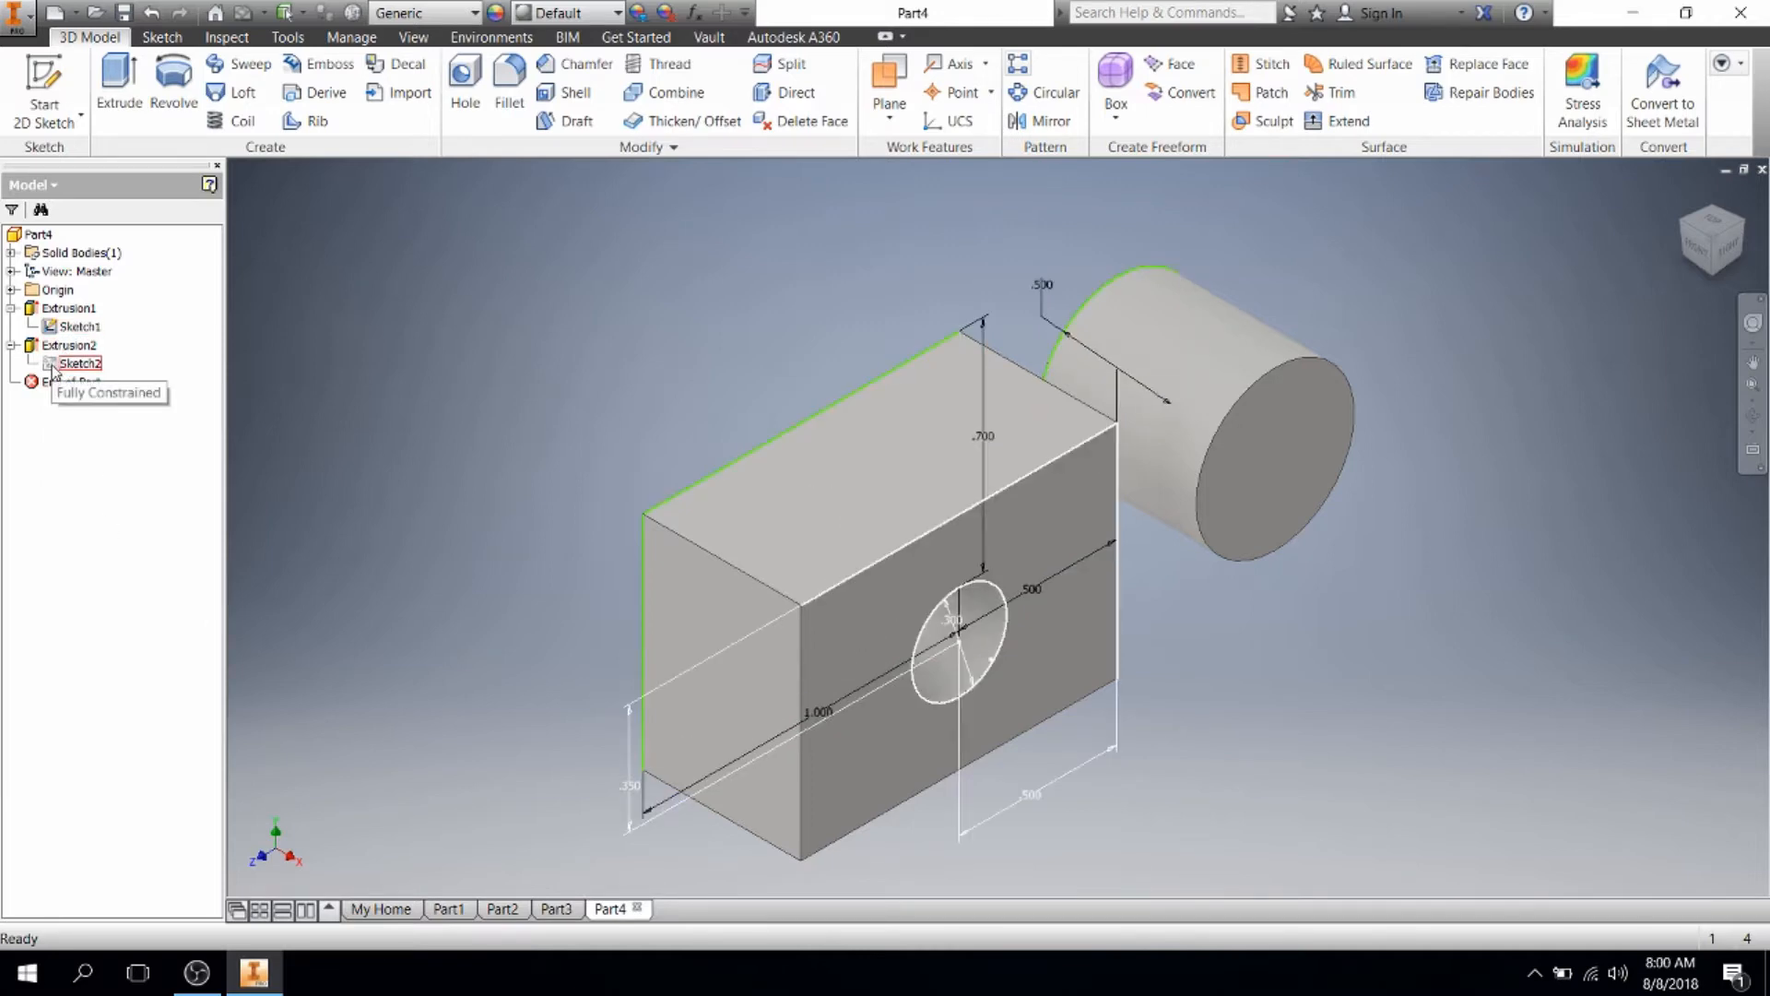
{"action": "right_click", "coordinate": [55, 368]}
{"action": "left_click", "coordinate": [92, 558]}
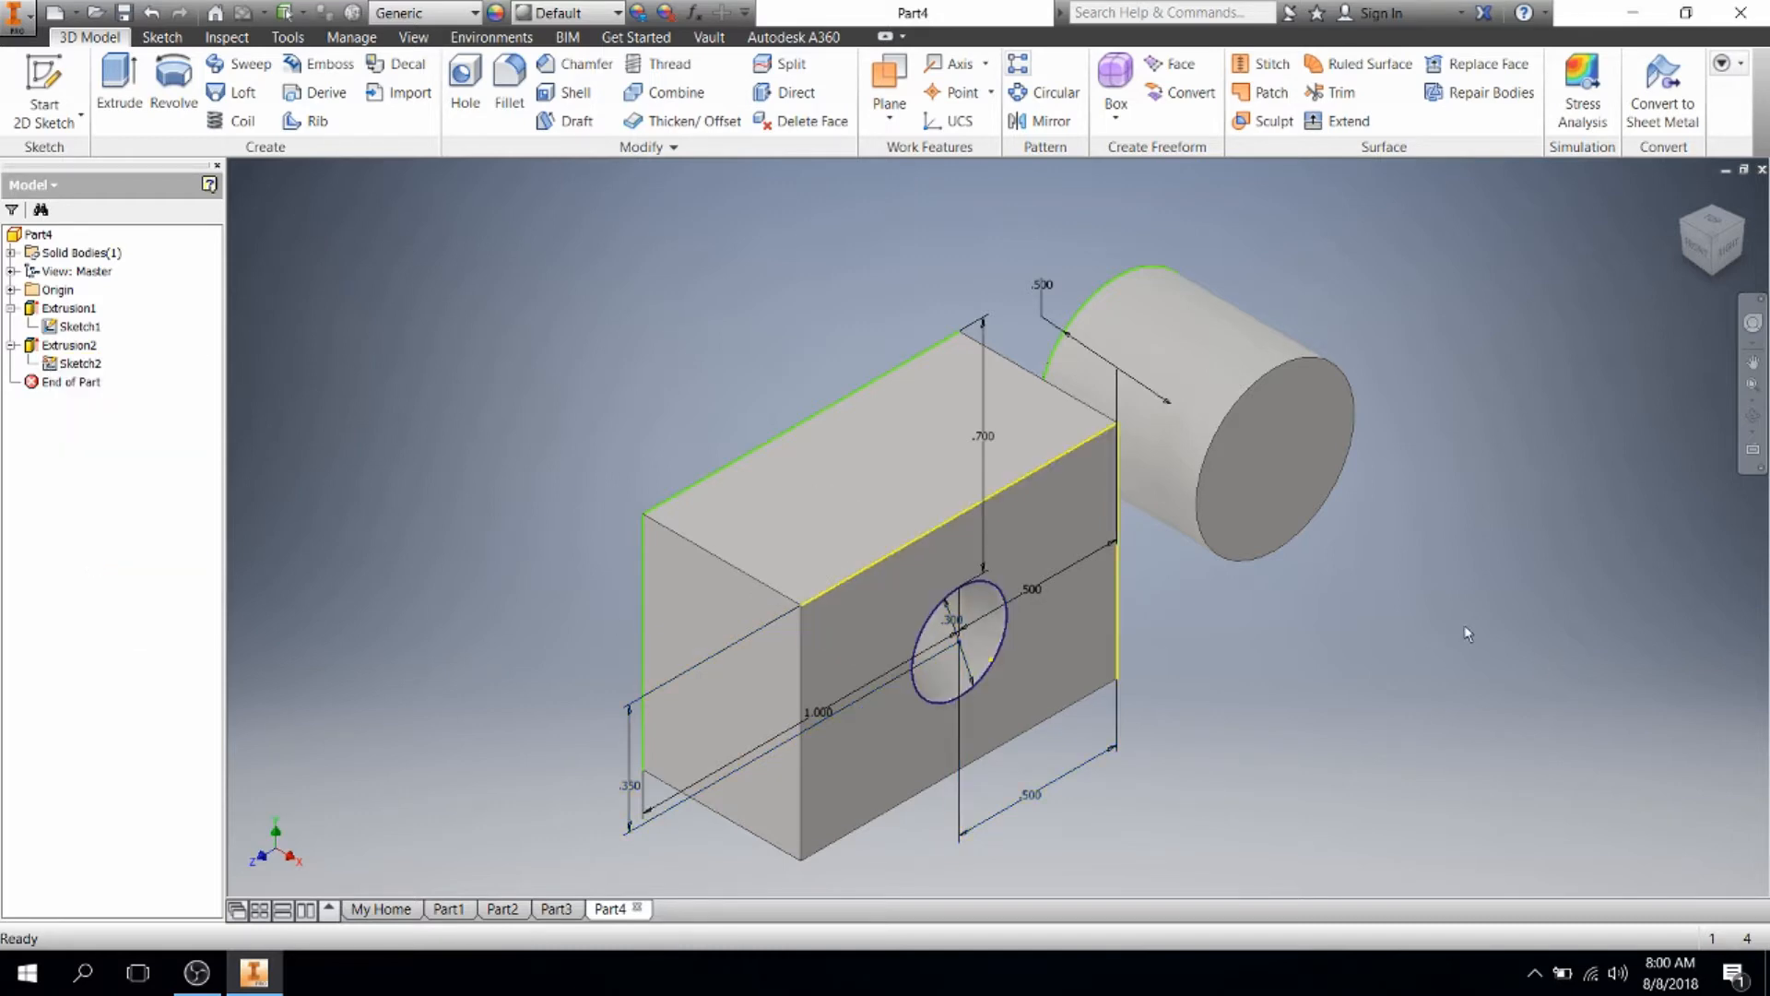
{"action": "middle_click_drag", "start_coordinate": [1460, 634], "coordinate": [1352, 578], "text": "shift"}
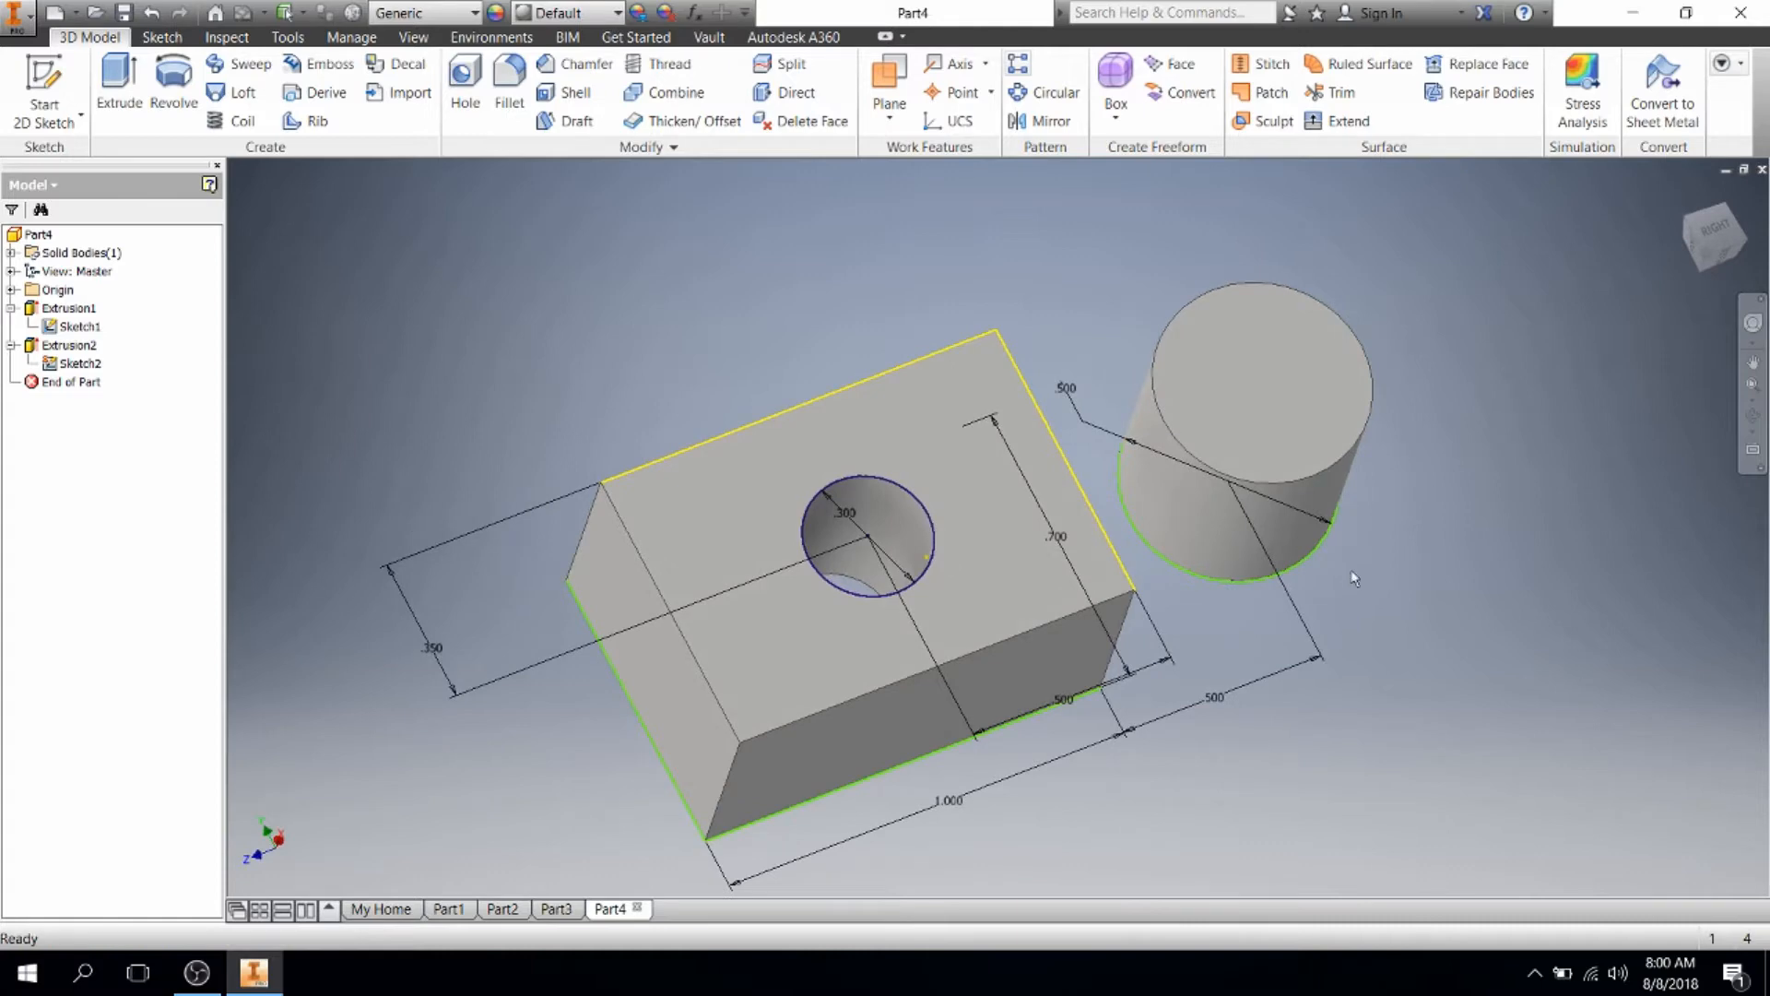
{"action": "middle_click_drag", "start_coordinate": [1213, 585], "coordinate": [1169, 579], "text": "shift"}
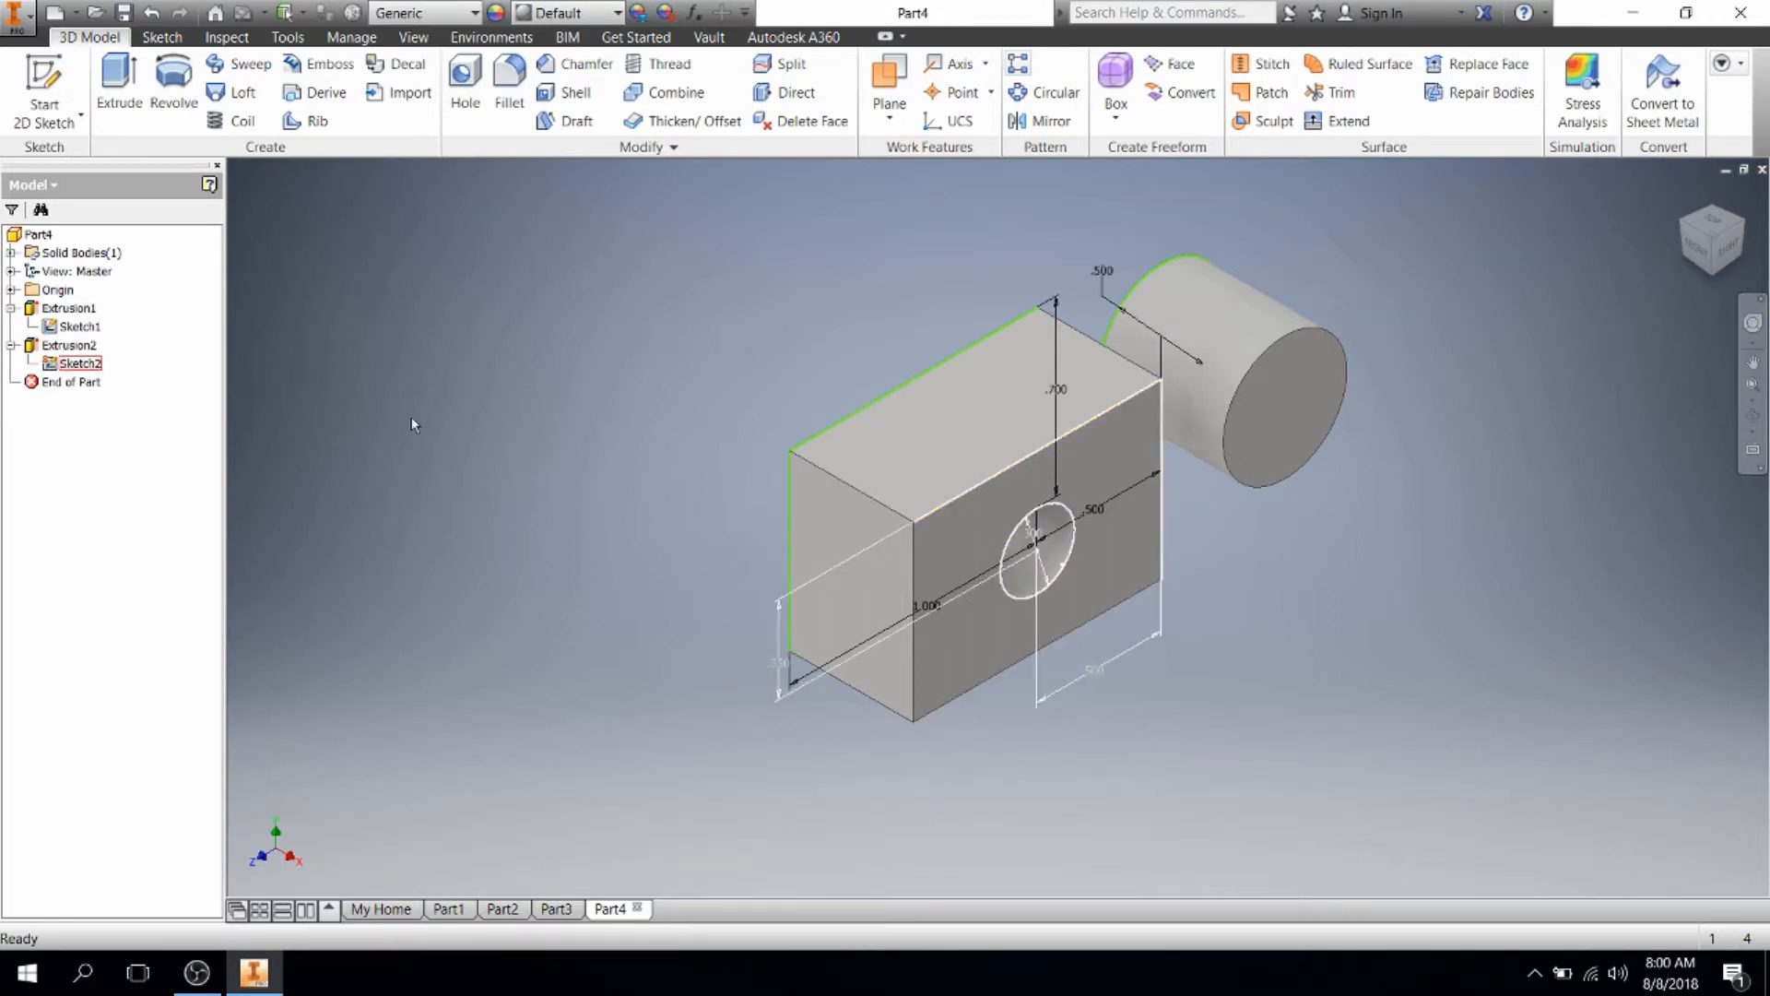
{"action": "right_click", "coordinate": [59, 327]}
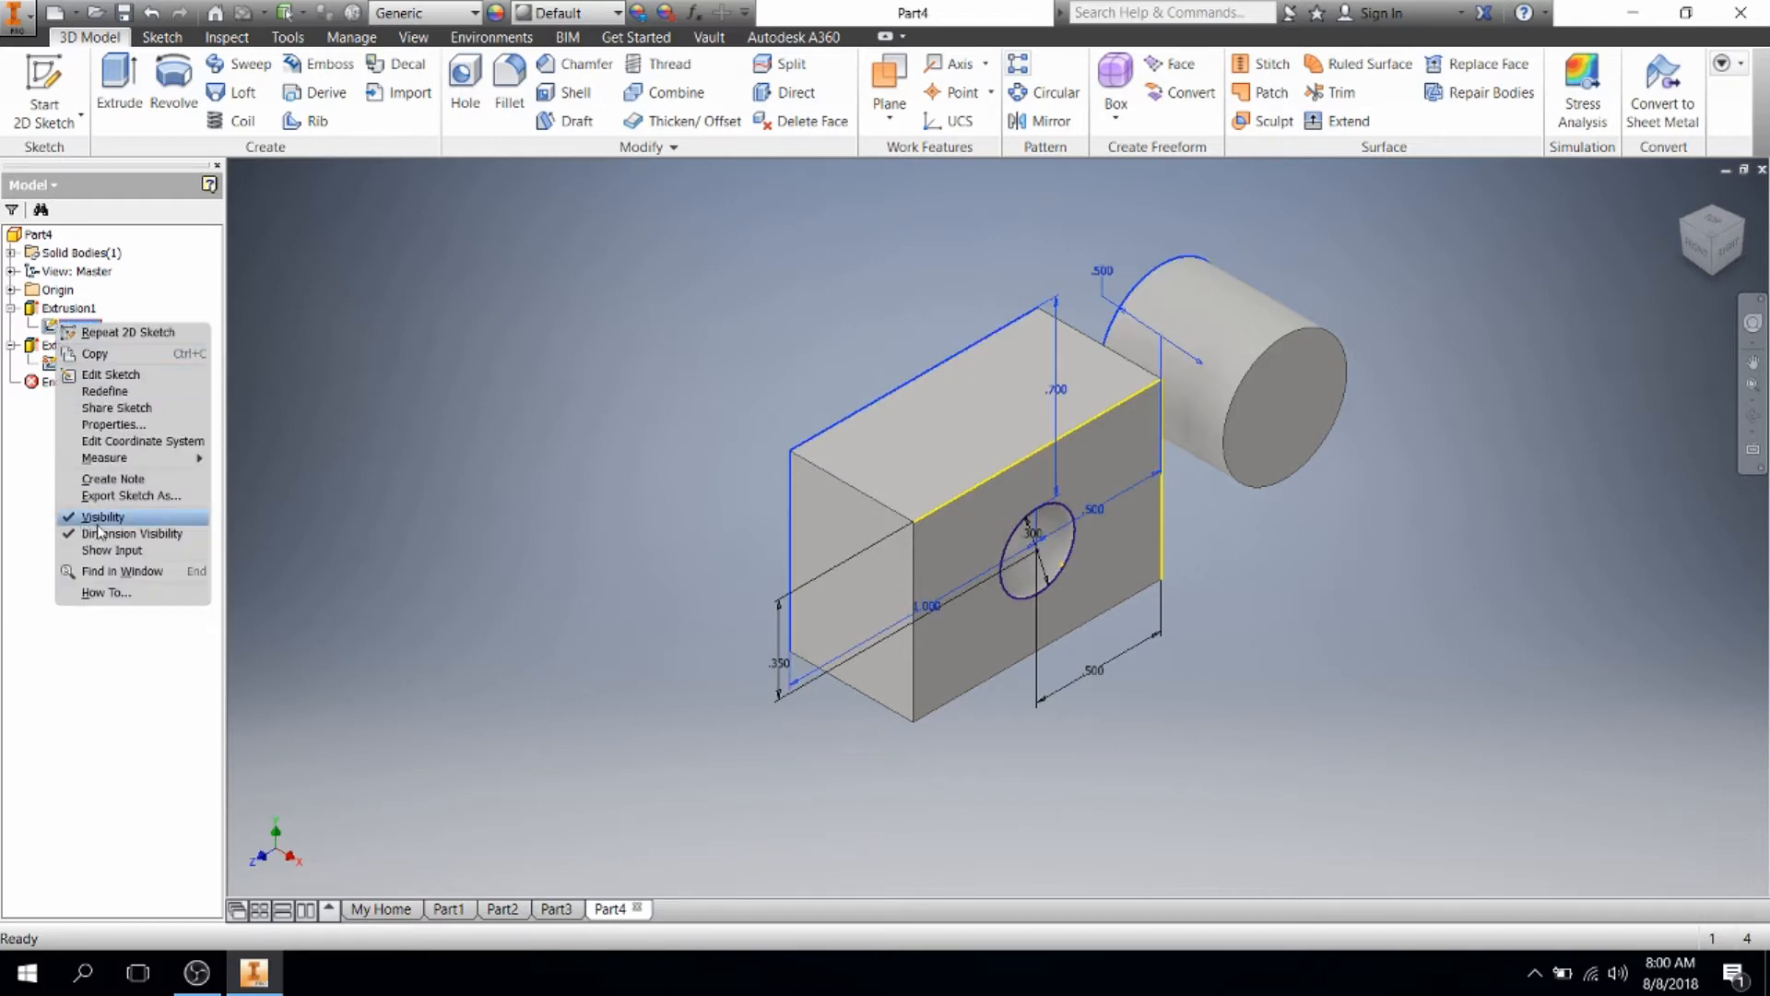
{"action": "left_click", "coordinate": [249, 387]}
{"action": "left_click", "coordinate": [11, 308]}
{"action": "left_click", "coordinate": [11, 327]}
{"action": "left_click", "coordinate": [11, 309]}
{"action": "left_click", "coordinate": [11, 344]}
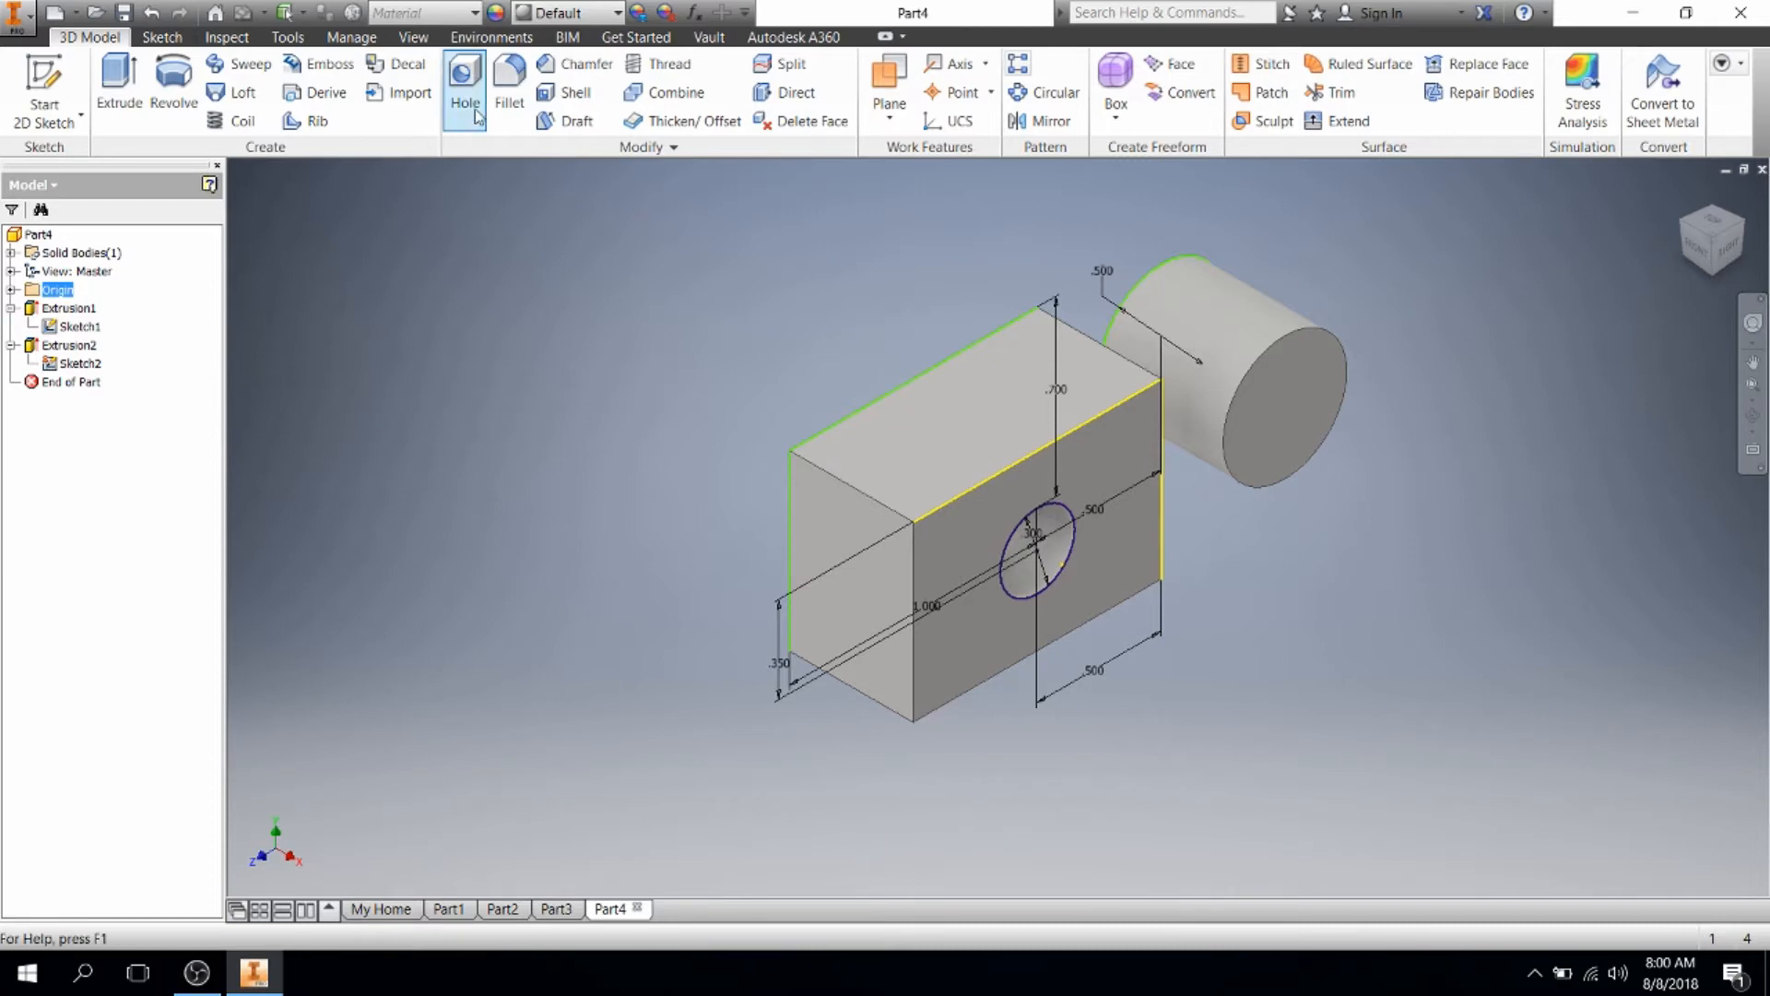
Step: Fillet the four outer edges of the block's face around the hole with a .2 in radius
{"action": "left_click", "coordinate": [510, 97]}
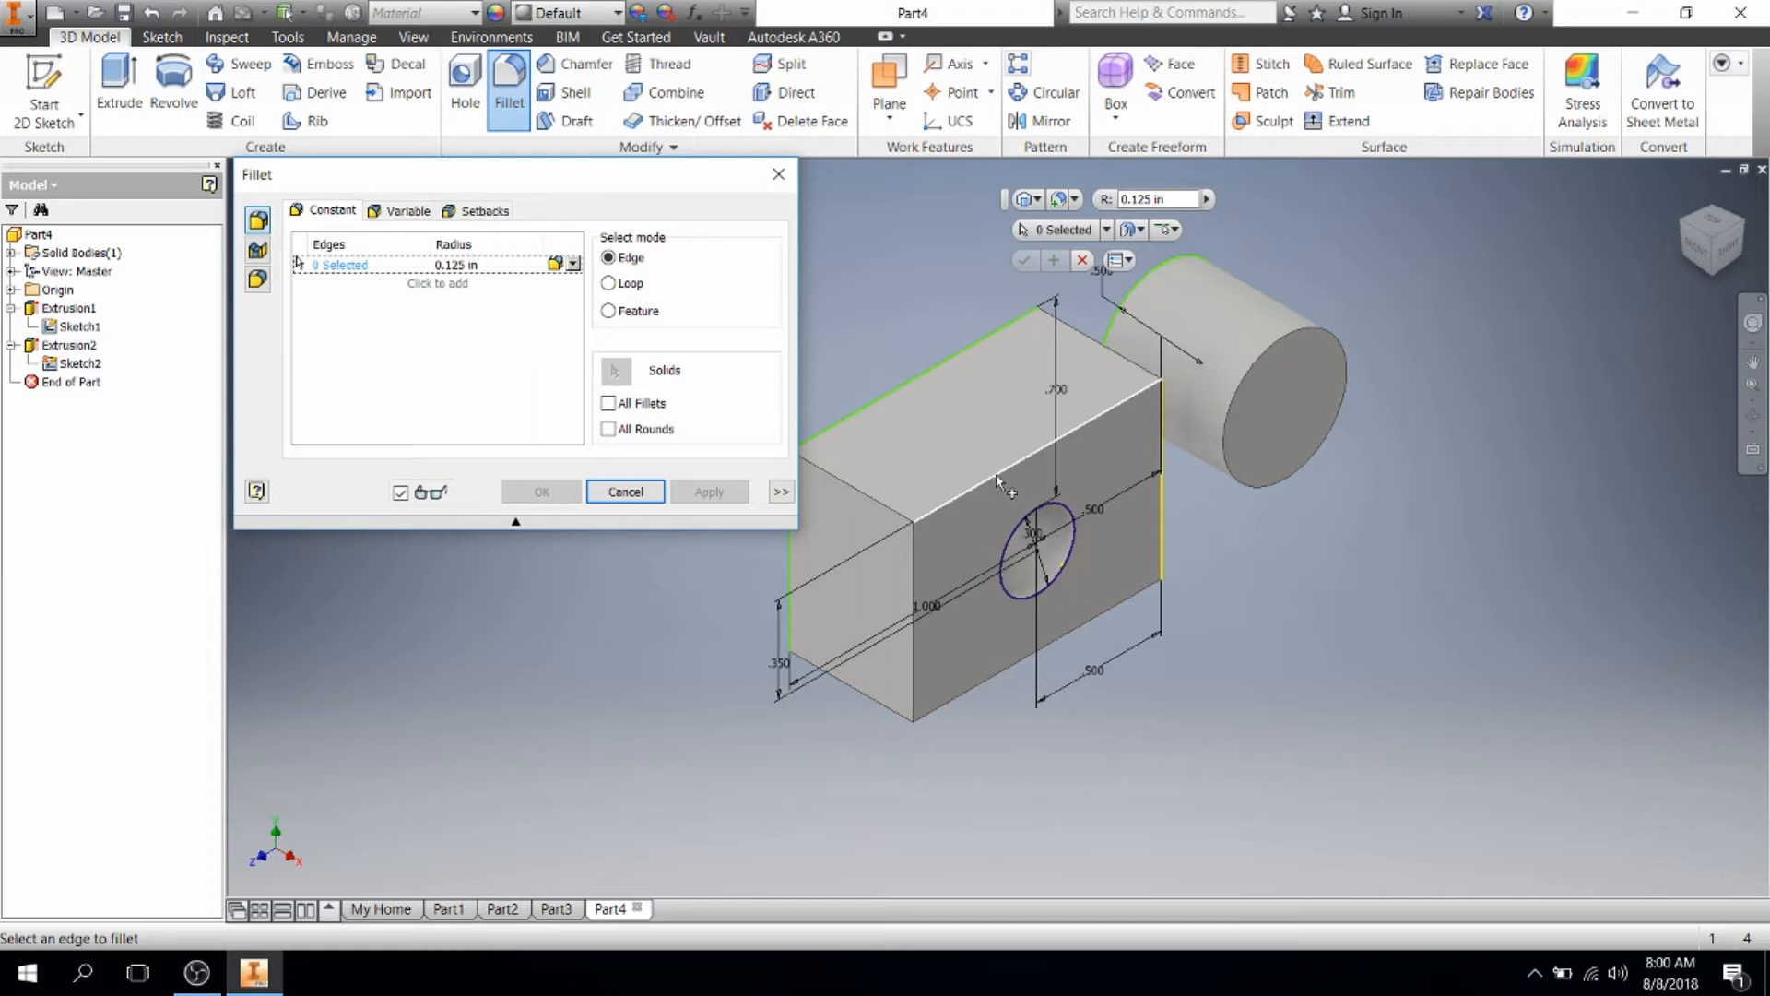
{"action": "left_click", "coordinate": [464, 266]}
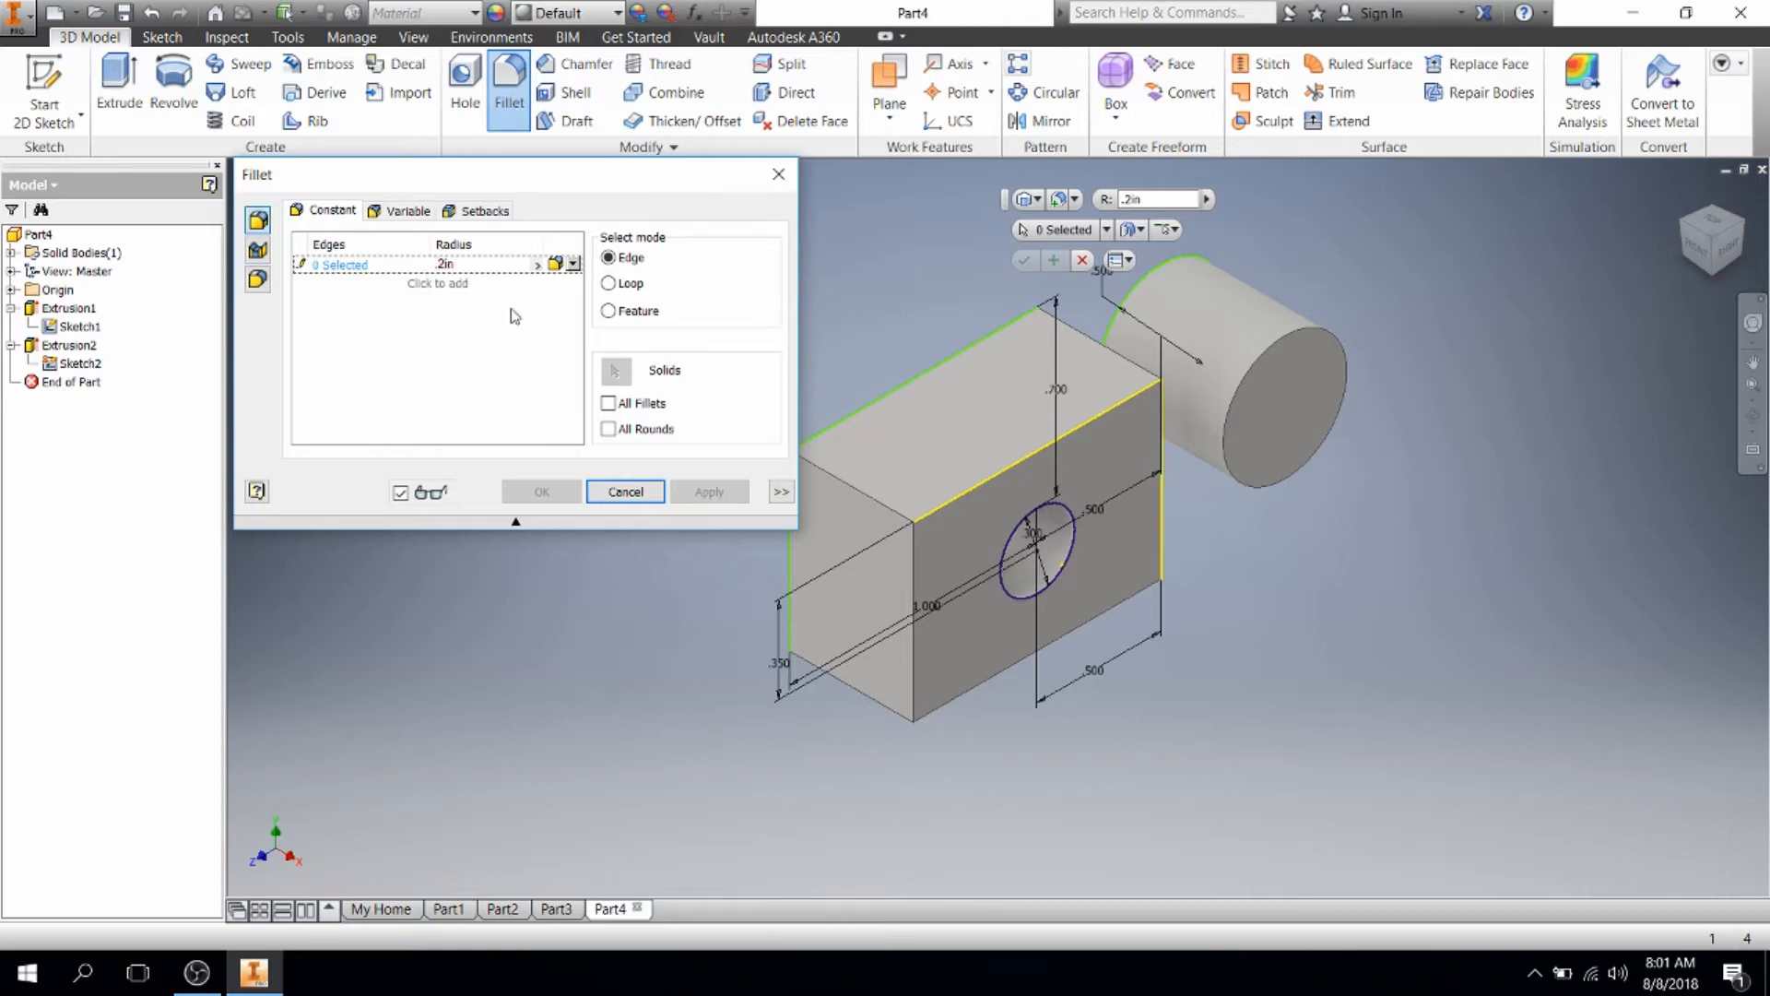
{"action": "left_click", "coordinate": [1014, 466]}
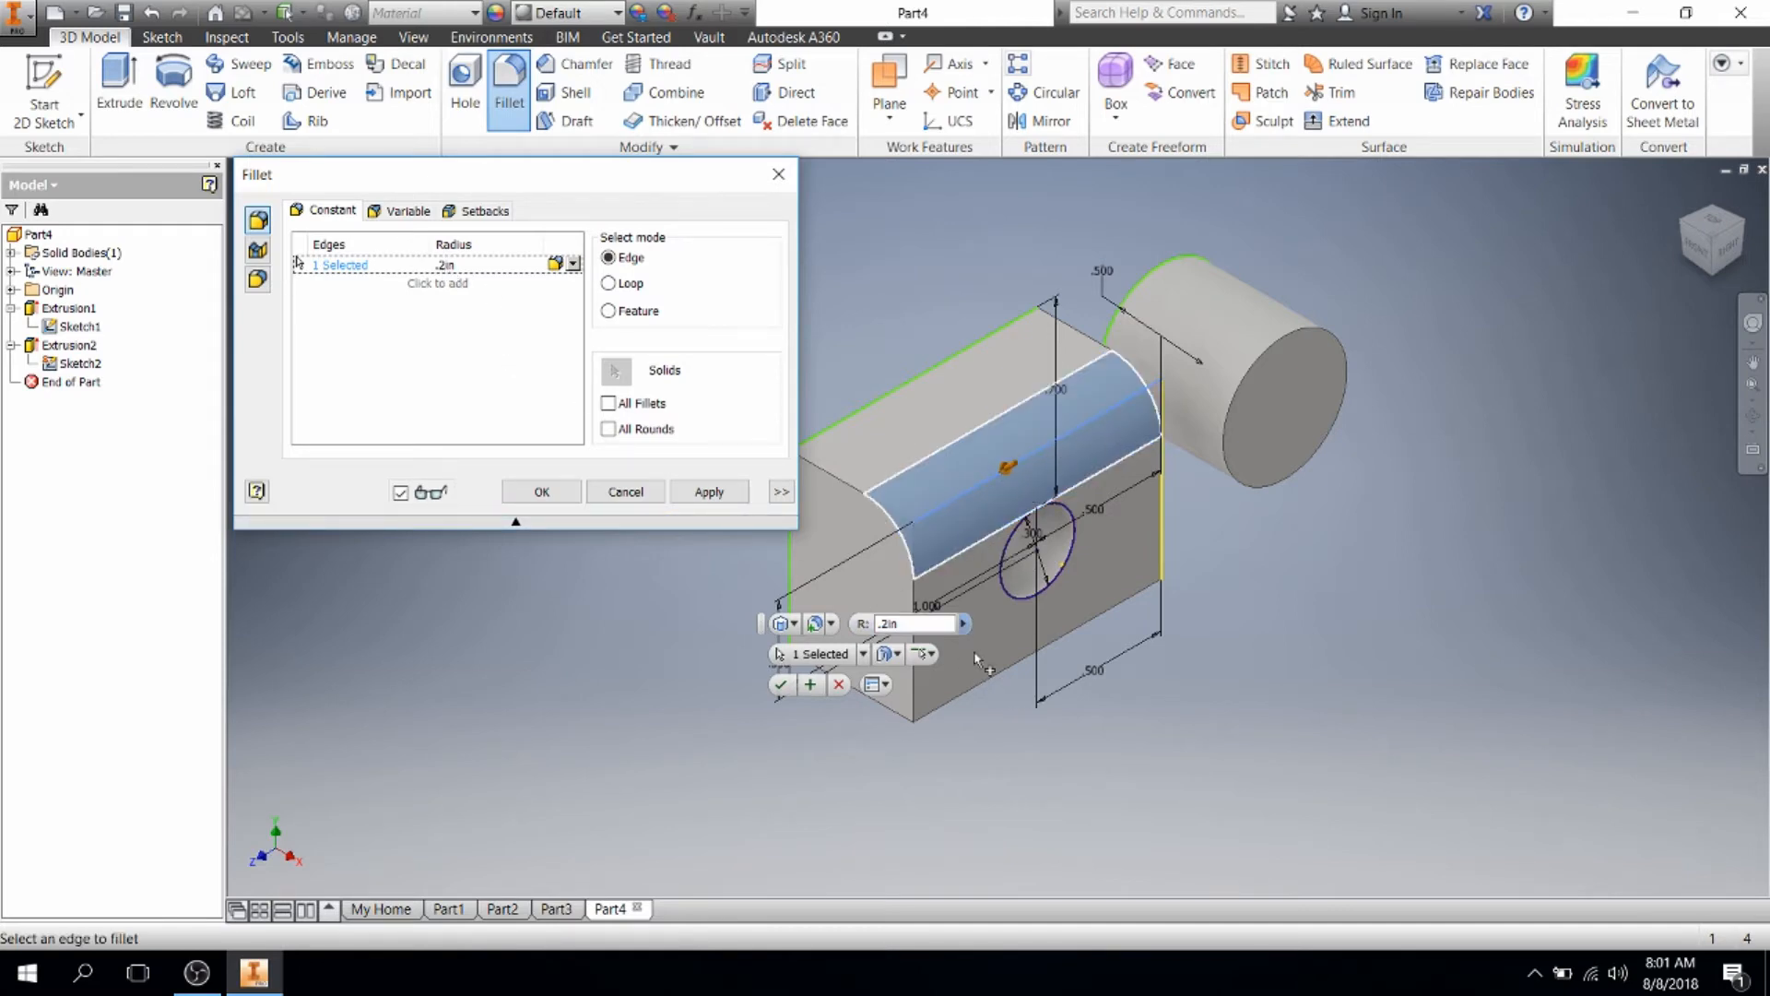
{"action": "left_click", "coordinate": [913, 644]}
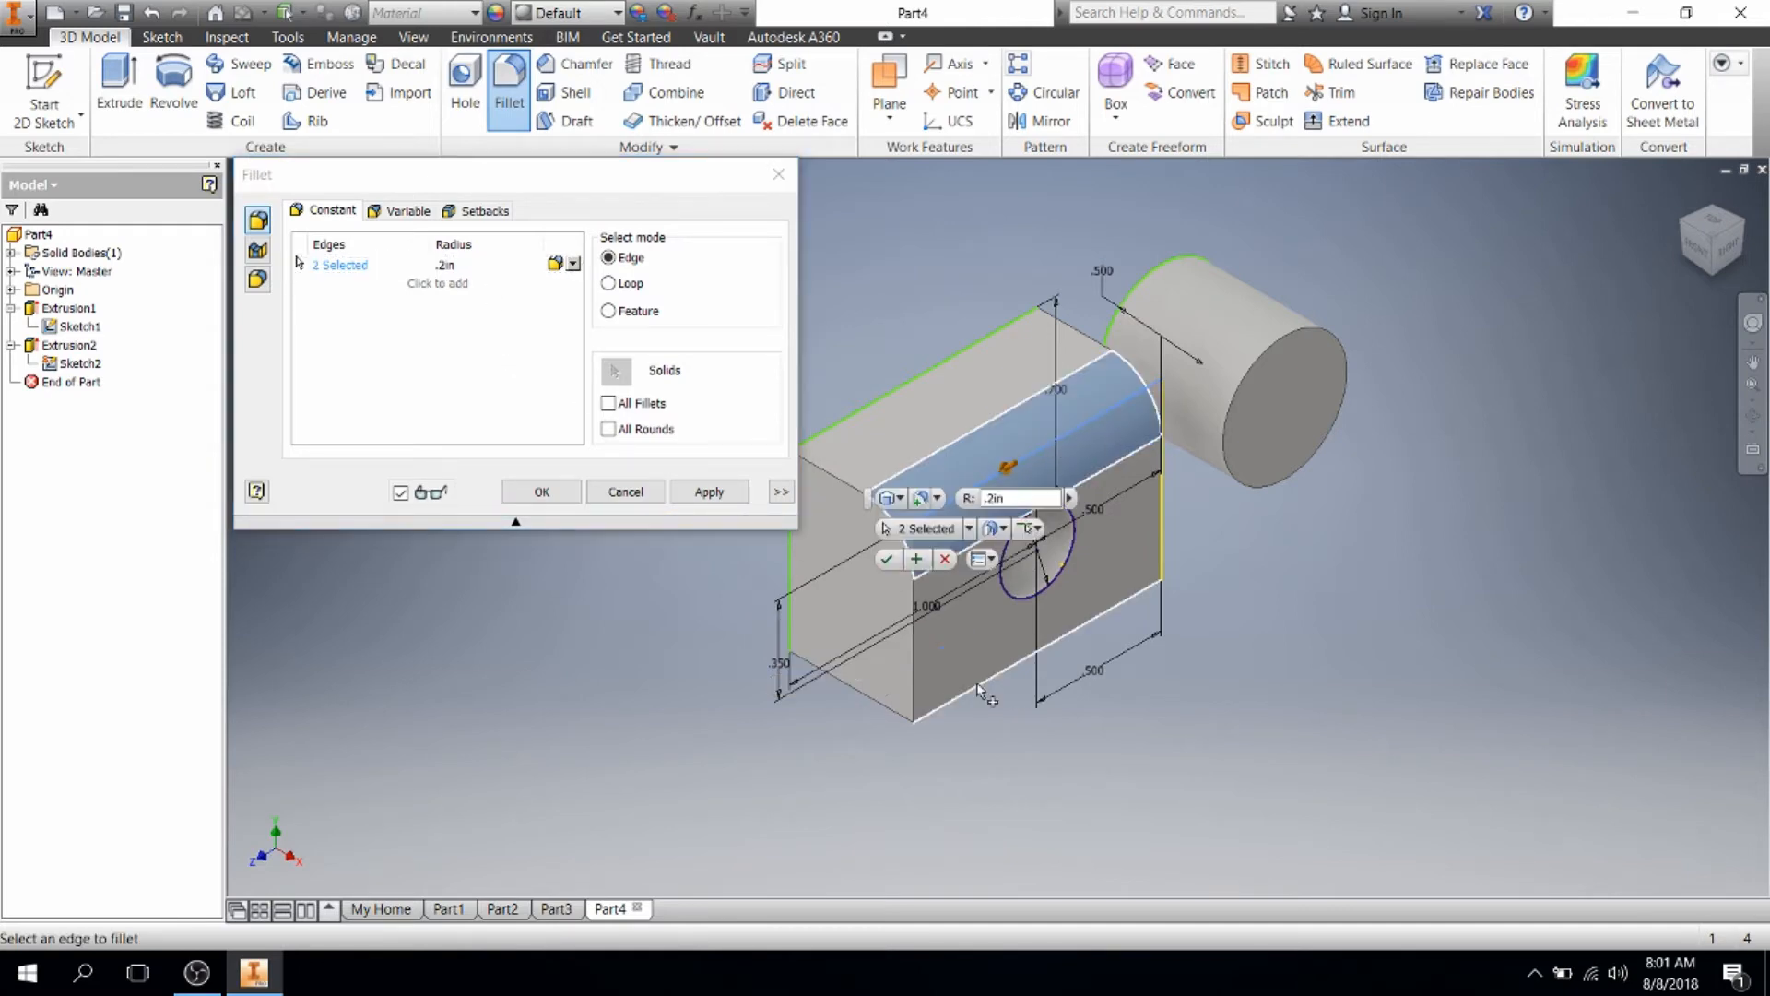
{"action": "left_click", "coordinate": [912, 643]}
{"action": "left_click", "coordinate": [1159, 516]}
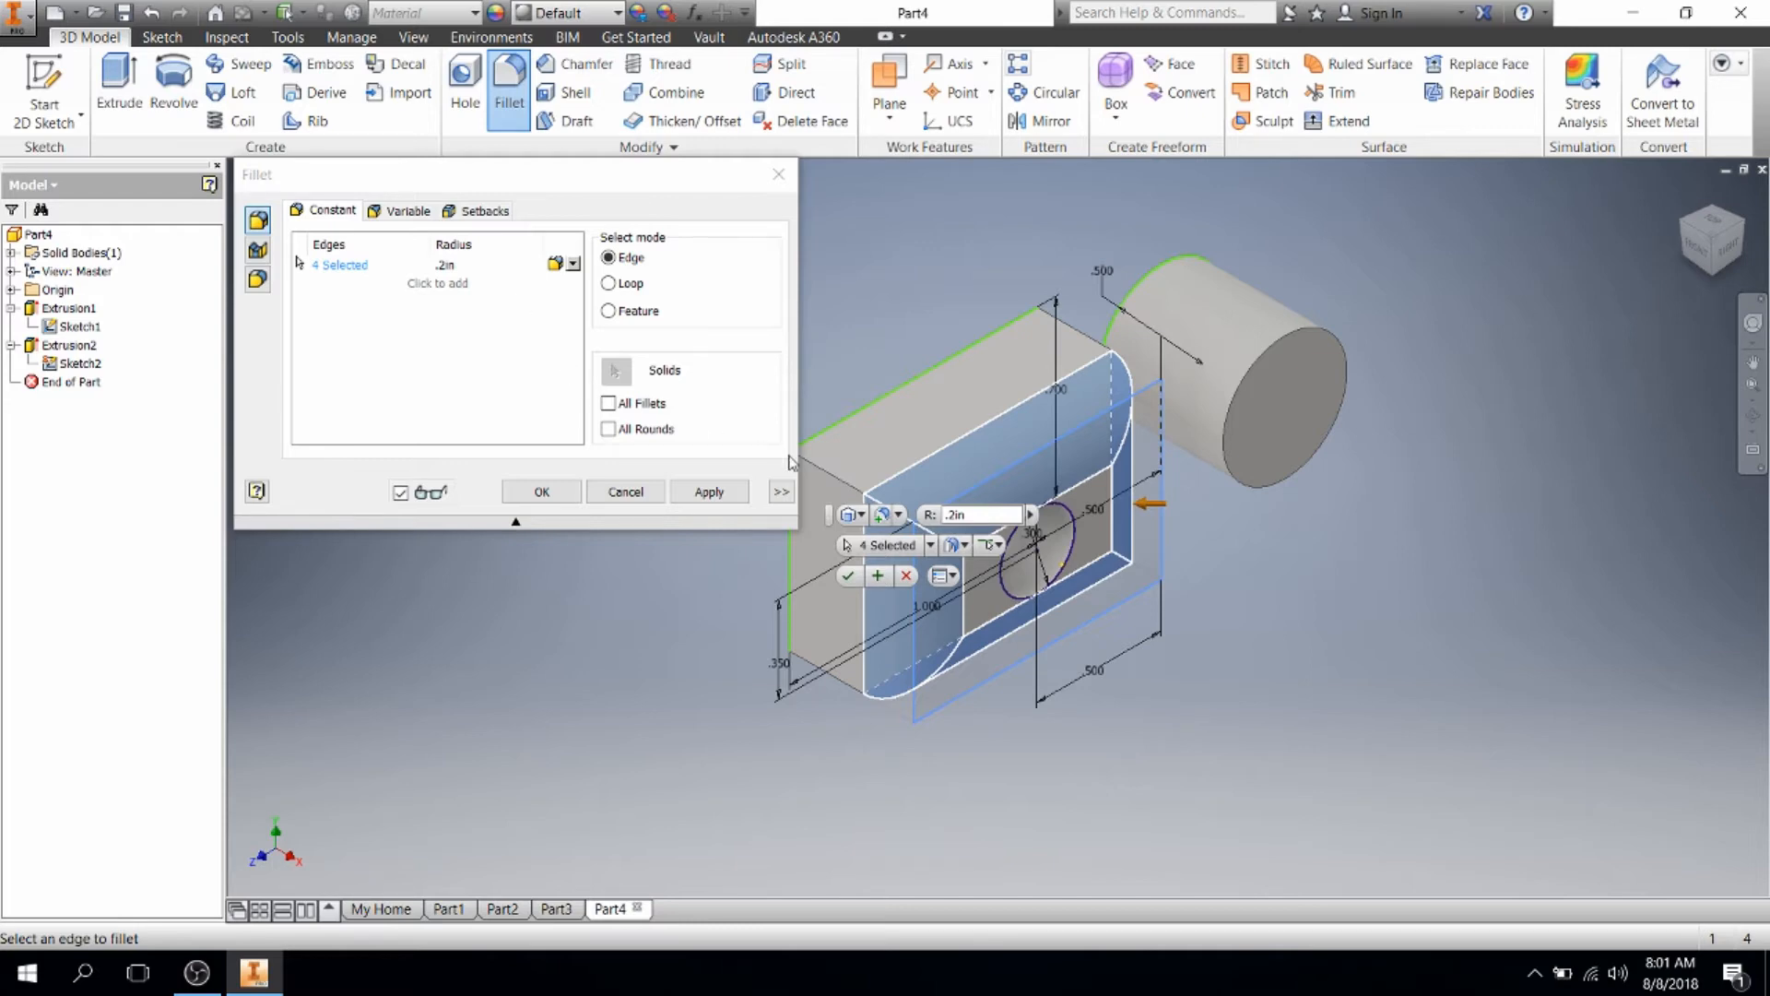
{"action": "left_click", "coordinate": [445, 266]}
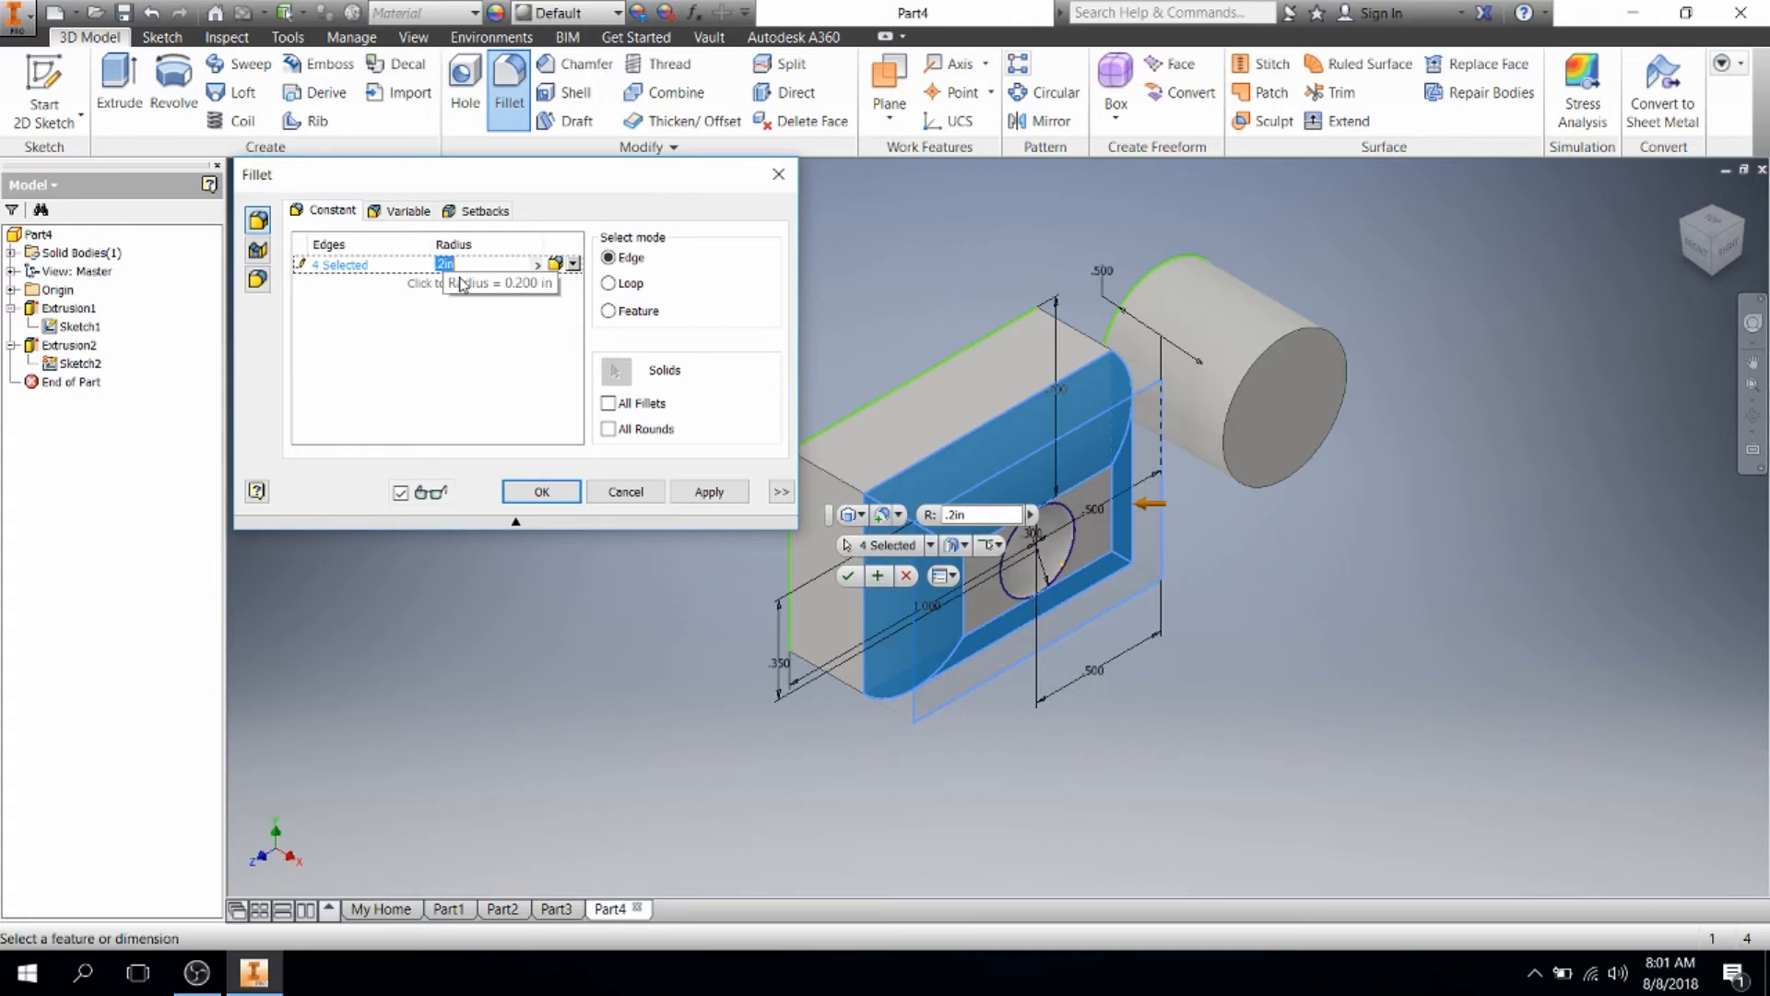
{"action": "left_click", "coordinate": [707, 493]}
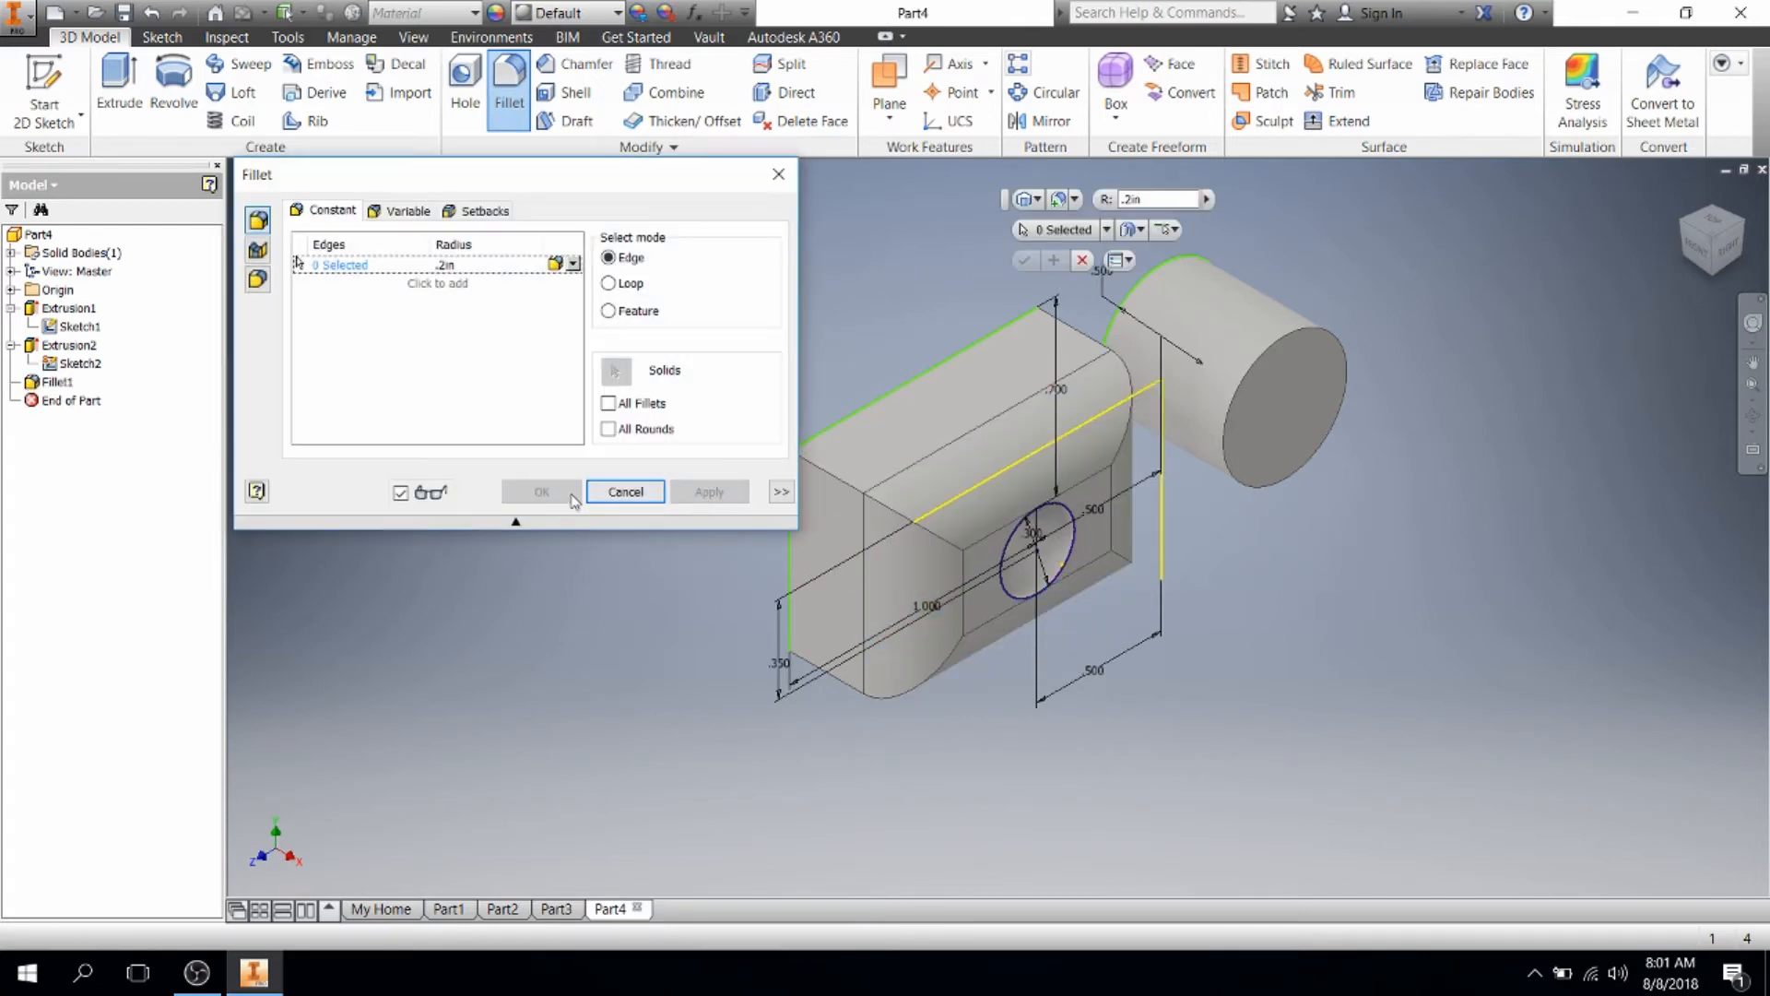
{"action": "left_click", "coordinate": [625, 492]}
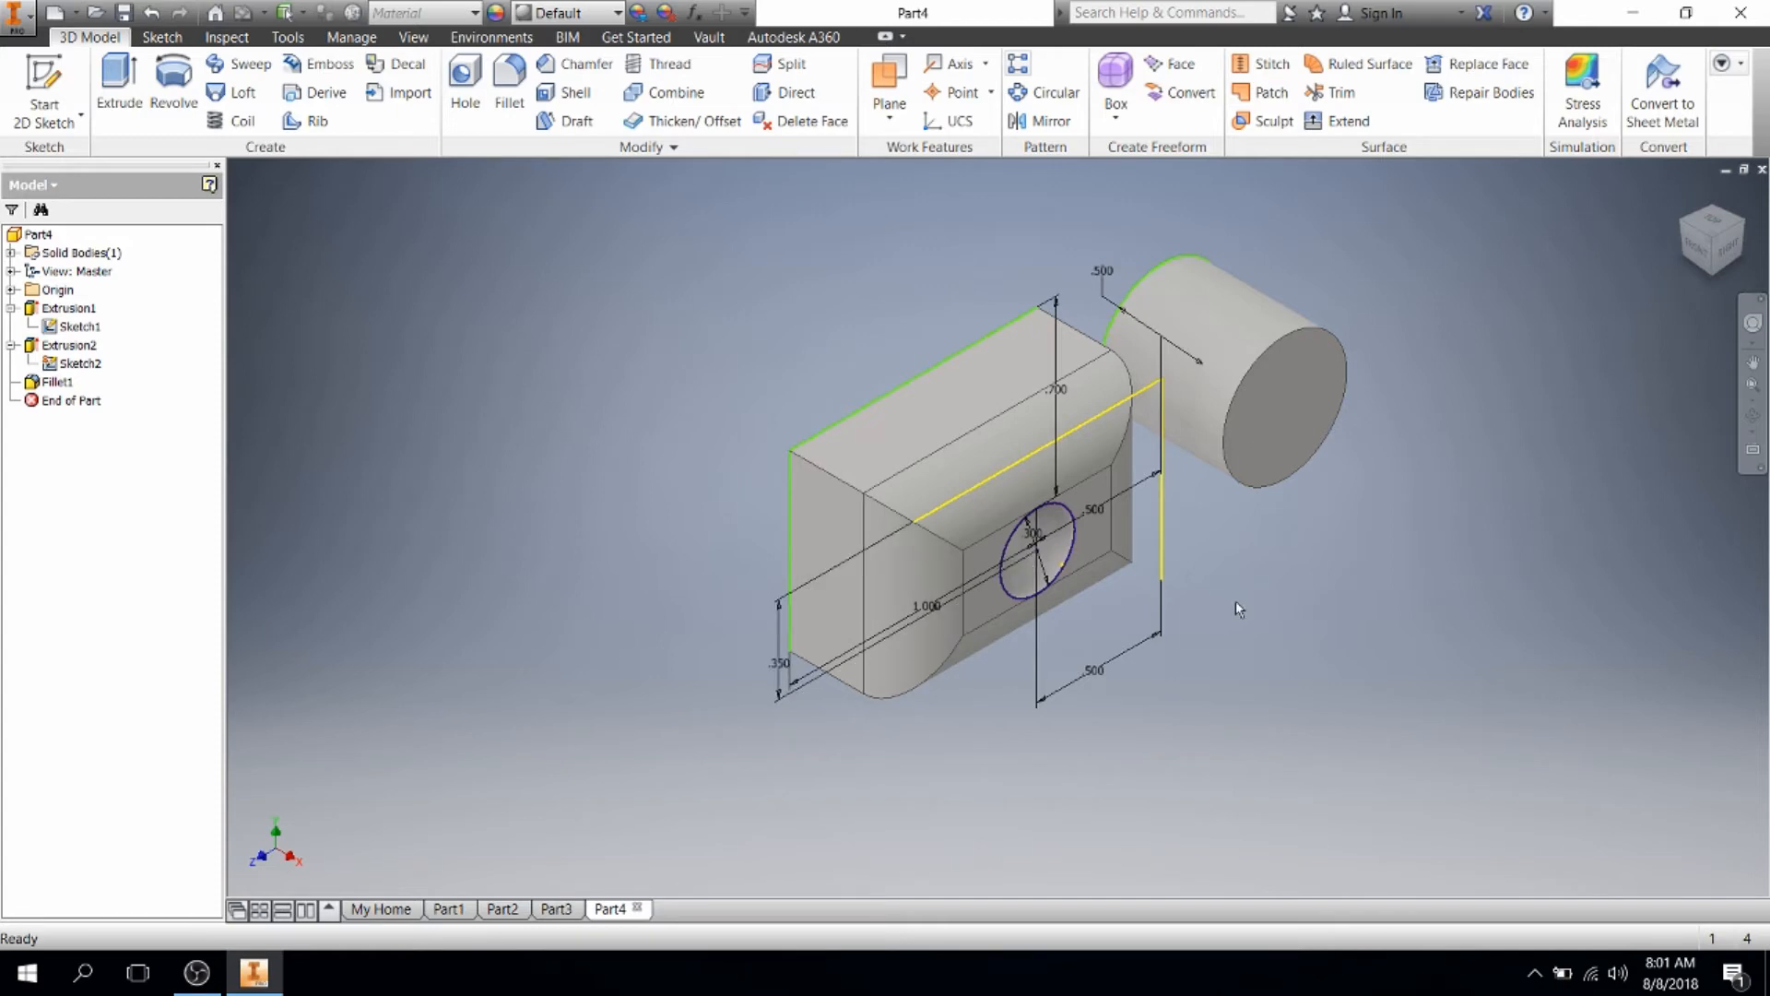
Step: Examine the block's filleted edges and hole from several angles
{"action": "middle_click_drag", "start_coordinate": [1262, 600], "coordinate": [1253, 562], "text": "shift"}
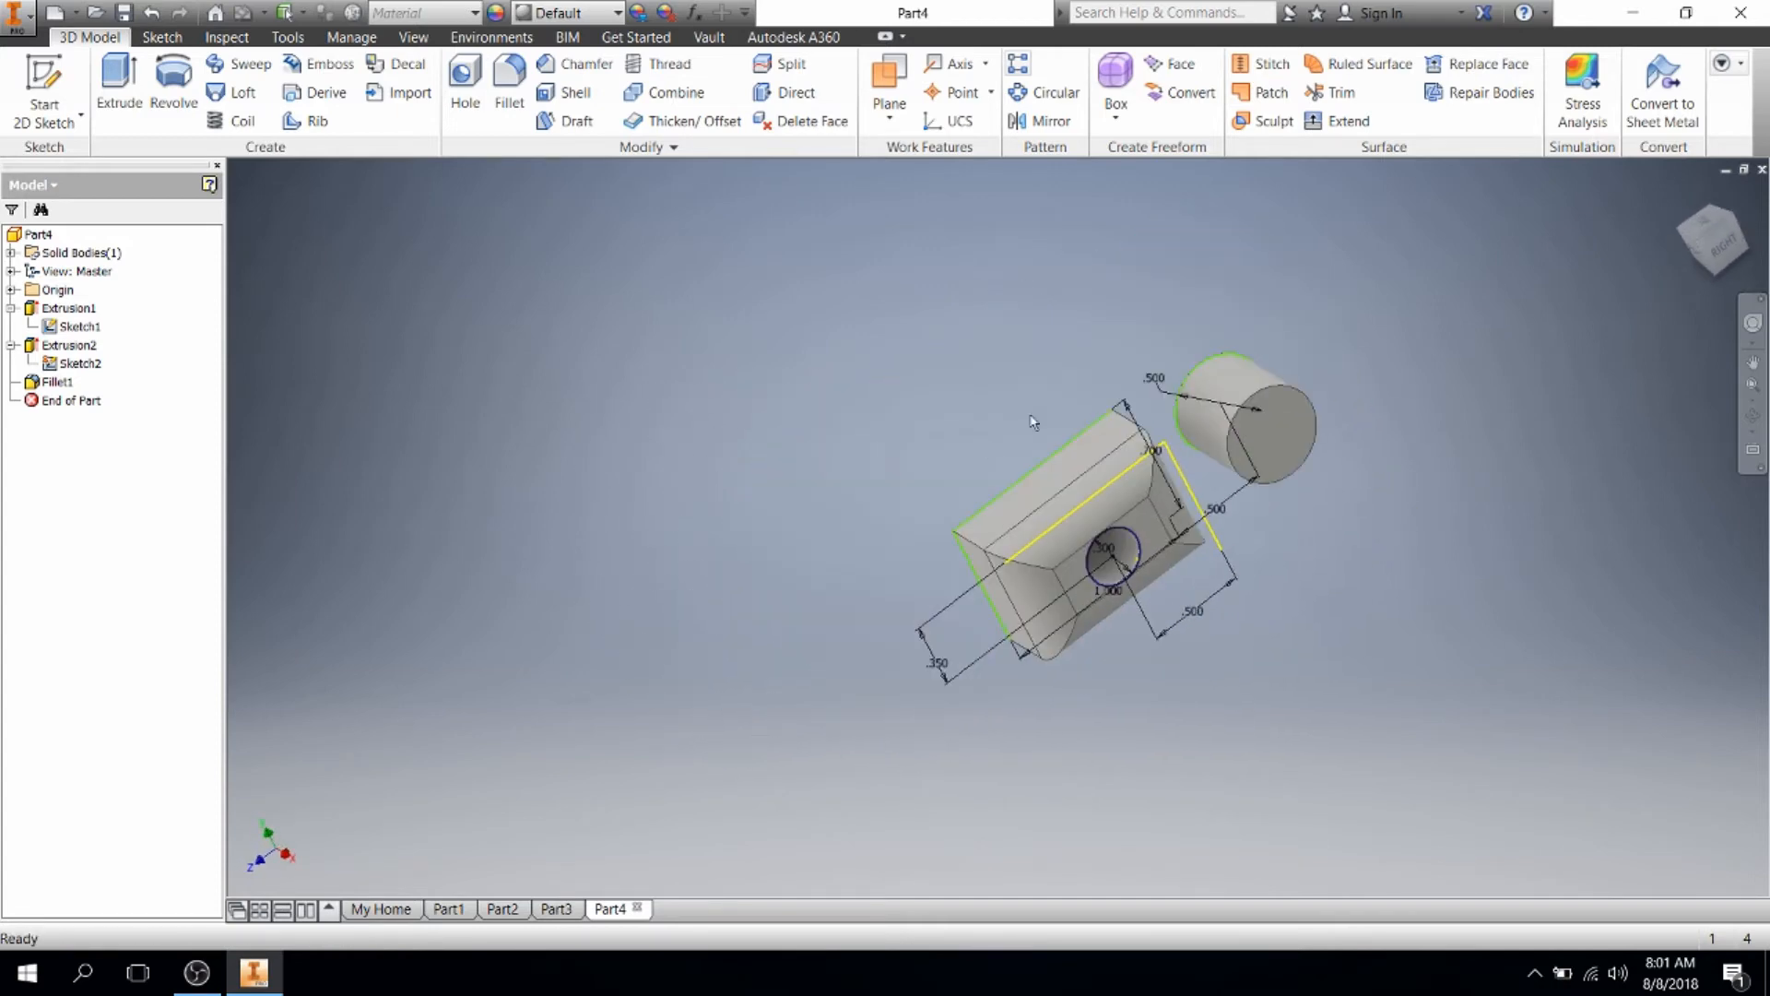
{"action": "scroll", "coordinate": [1128, 533], "scroll_direction": "down", "scroll_amount": 5}
{"action": "scroll", "coordinate": [1113, 525], "scroll_direction": "up", "scroll_amount": 2}
{"action": "middle_click_drag", "start_coordinate": [1438, 675], "coordinate": [1244, 564], "text": "shift"}
{"action": "middle_click_drag", "start_coordinate": [1350, 701], "coordinate": [1557, 800], "text": "shift"}
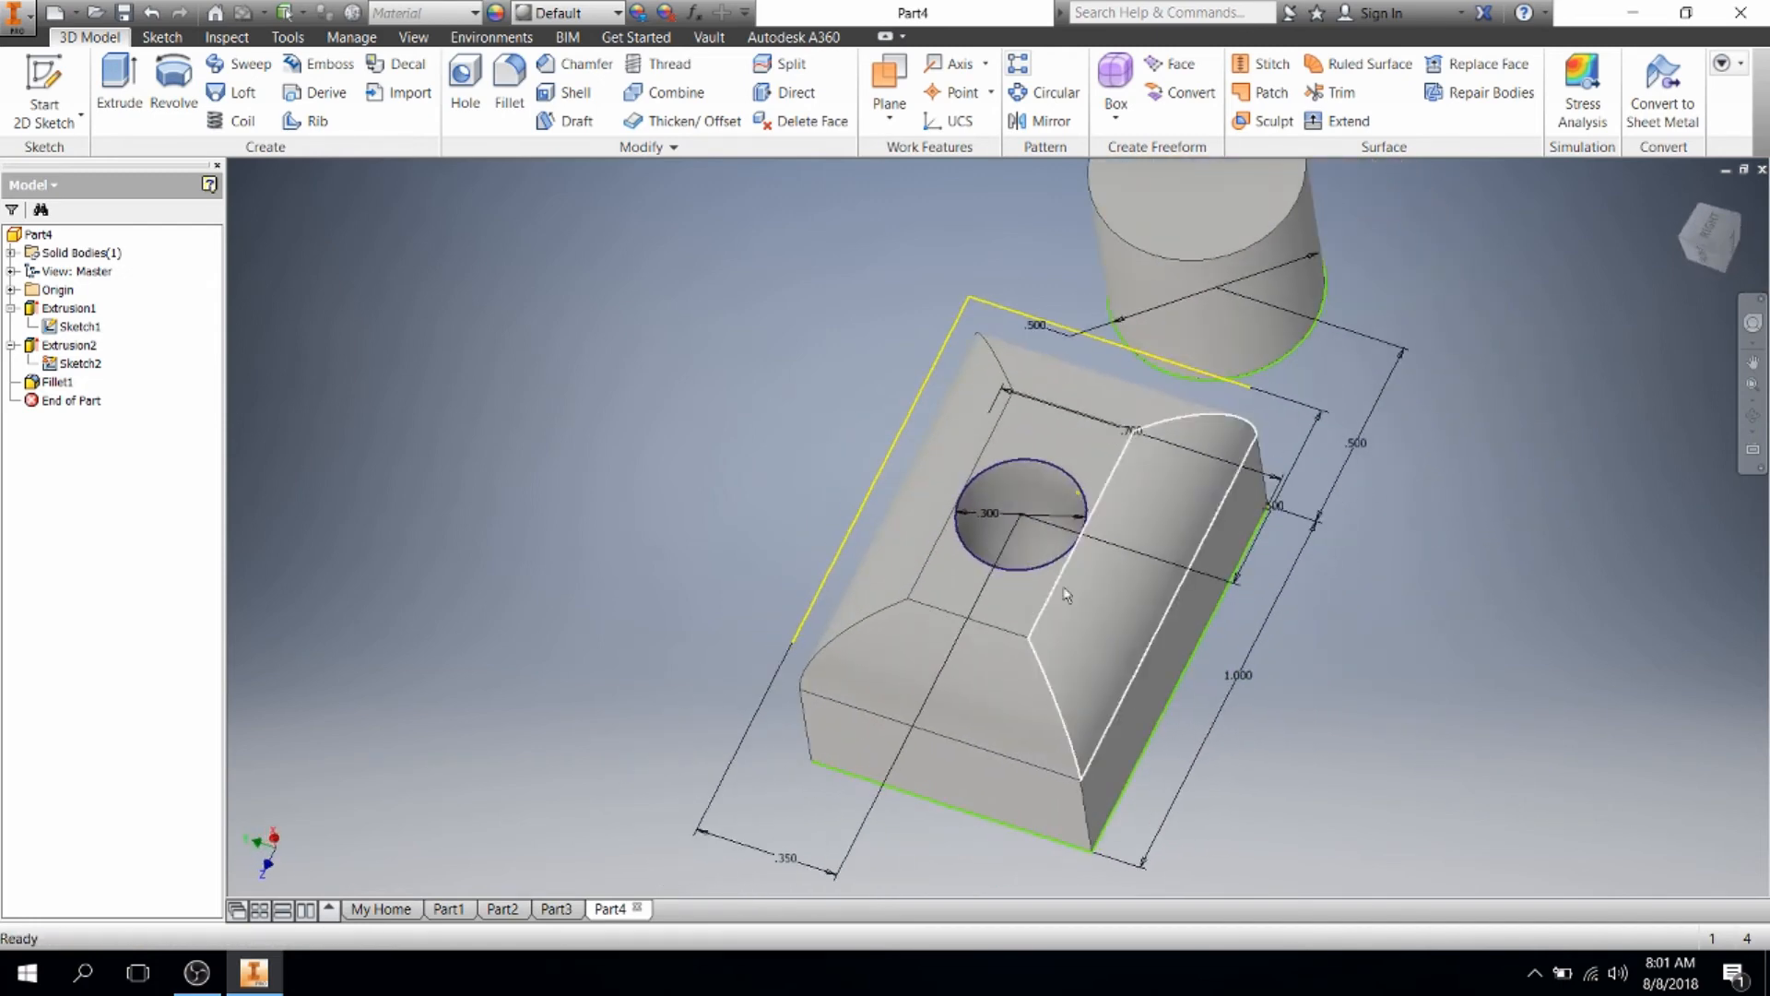
{"action": "middle_click_drag", "start_coordinate": [1254, 543], "coordinate": [1177, 469], "text": "shift"}
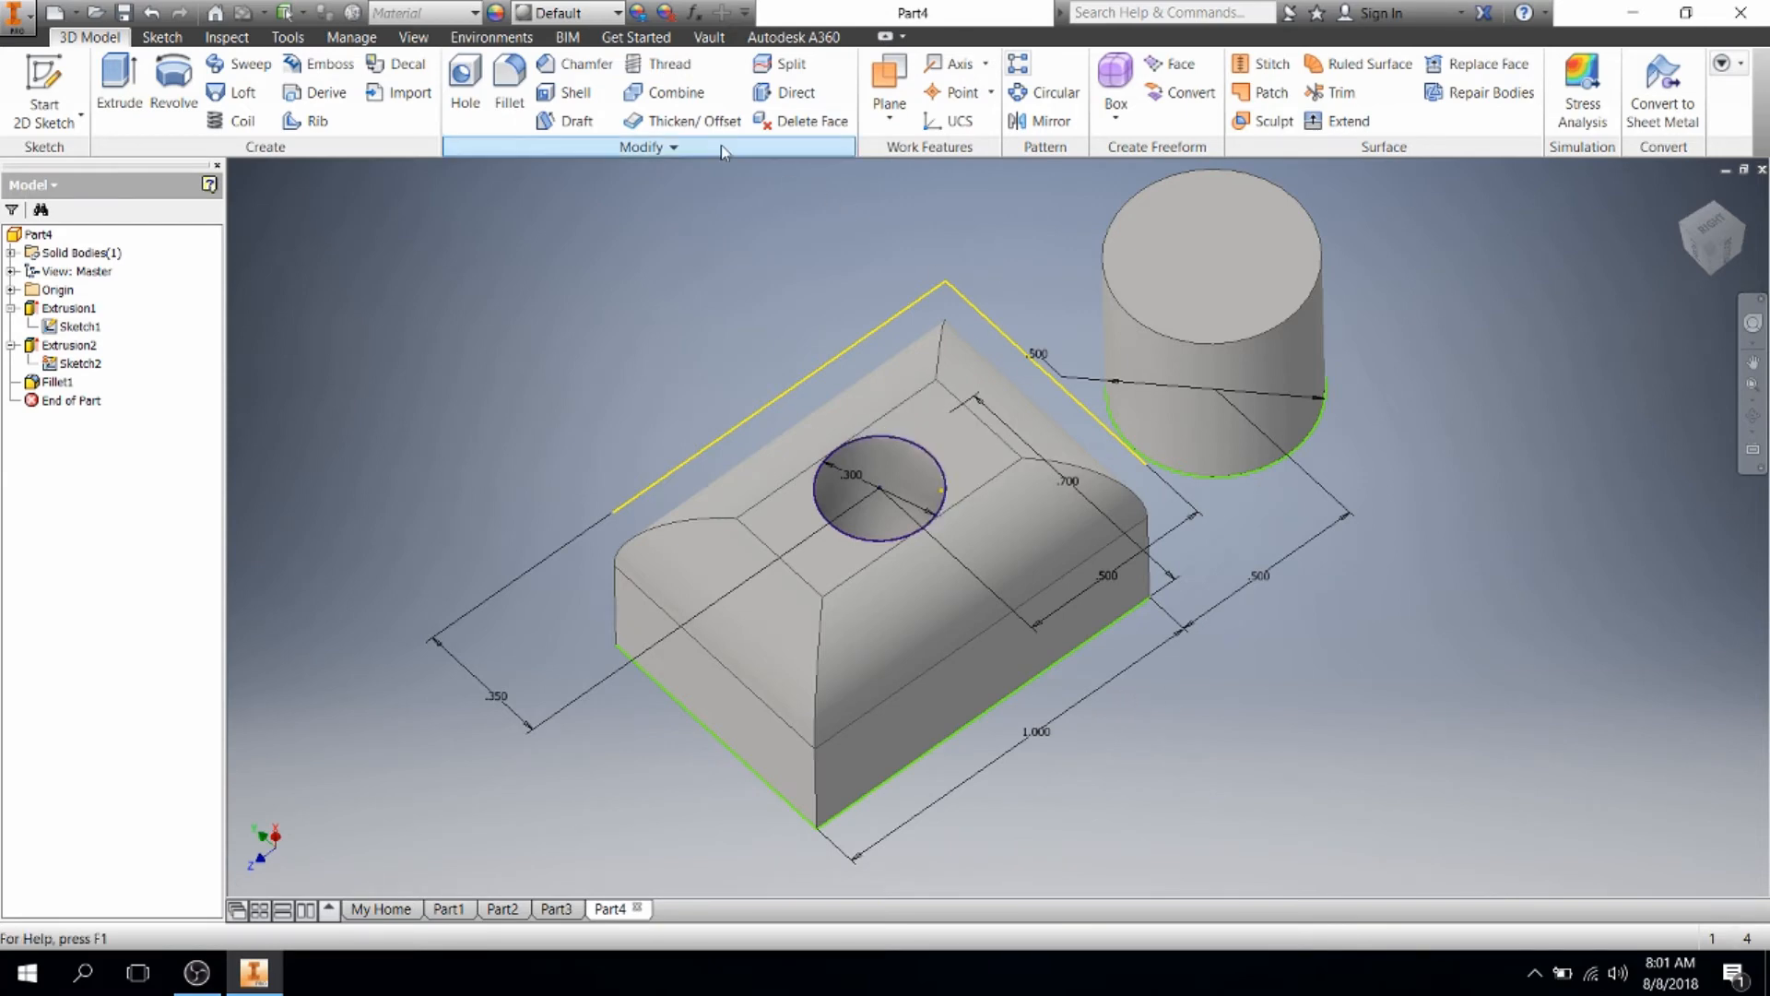
{"action": "middle_click_drag", "start_coordinate": [1235, 667], "coordinate": [1390, 634], "text": "shift"}
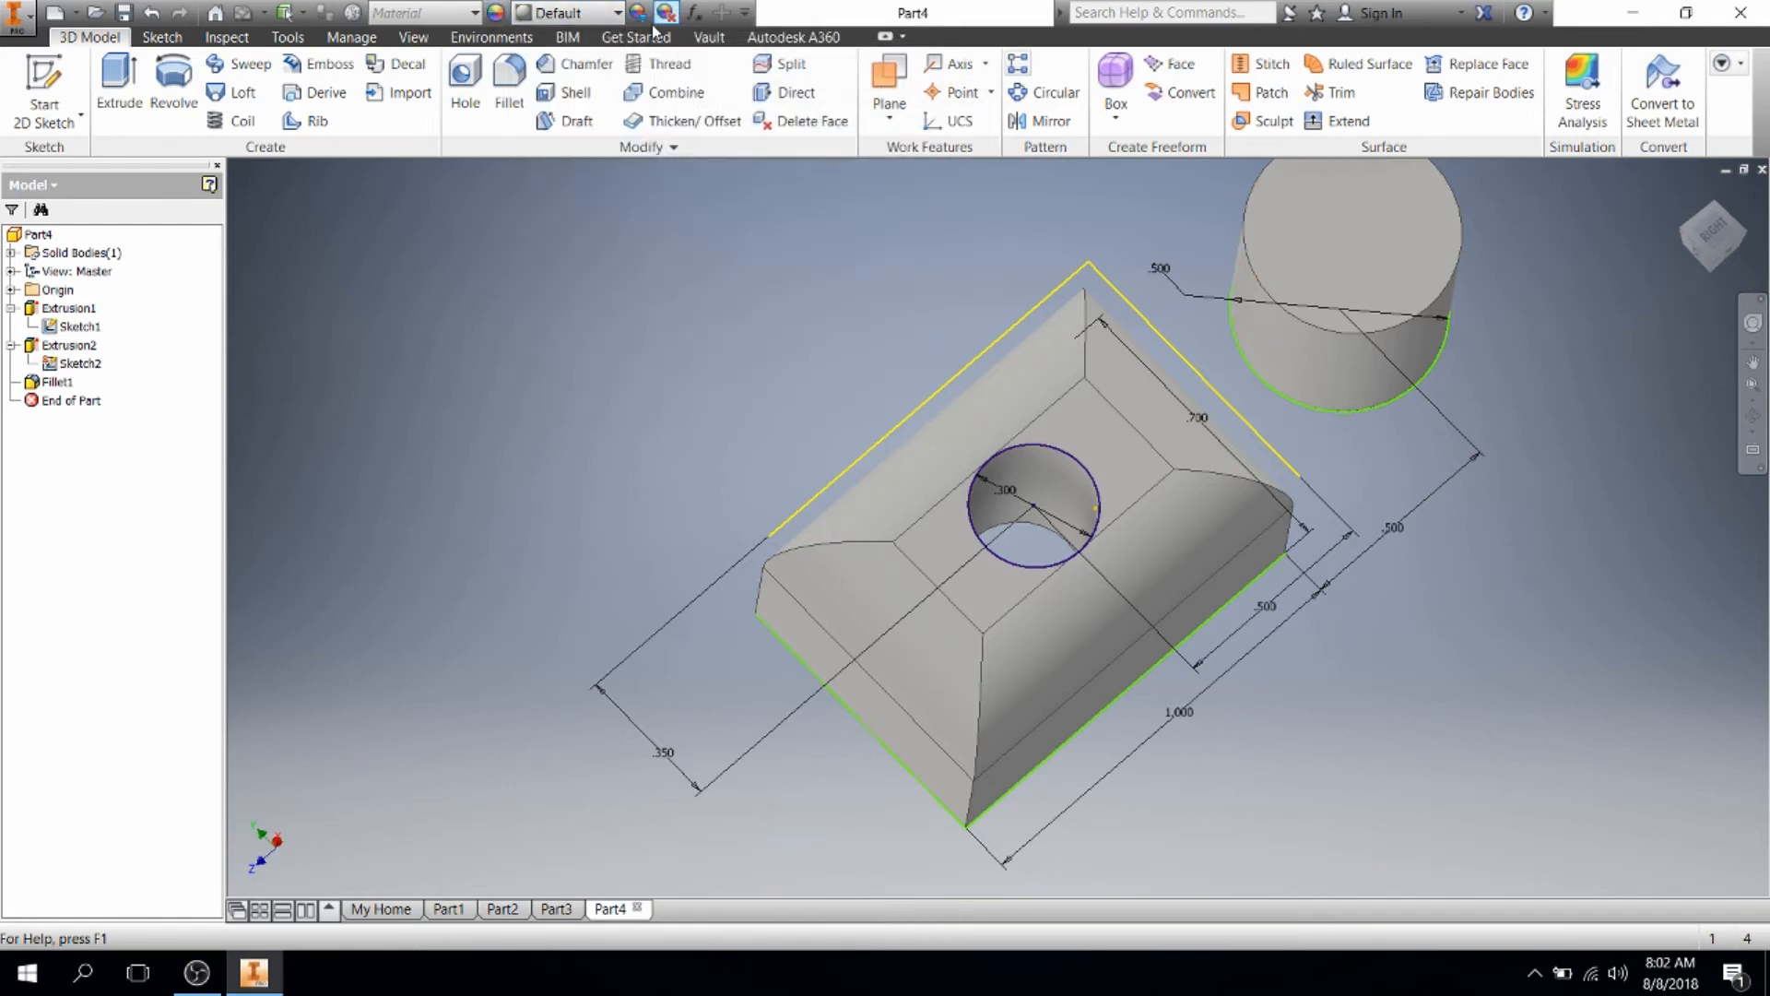
Step: Add the Yellow appearance from the Inventor Material Library to the document appearances
{"action": "left_click", "coordinate": [497, 15]}
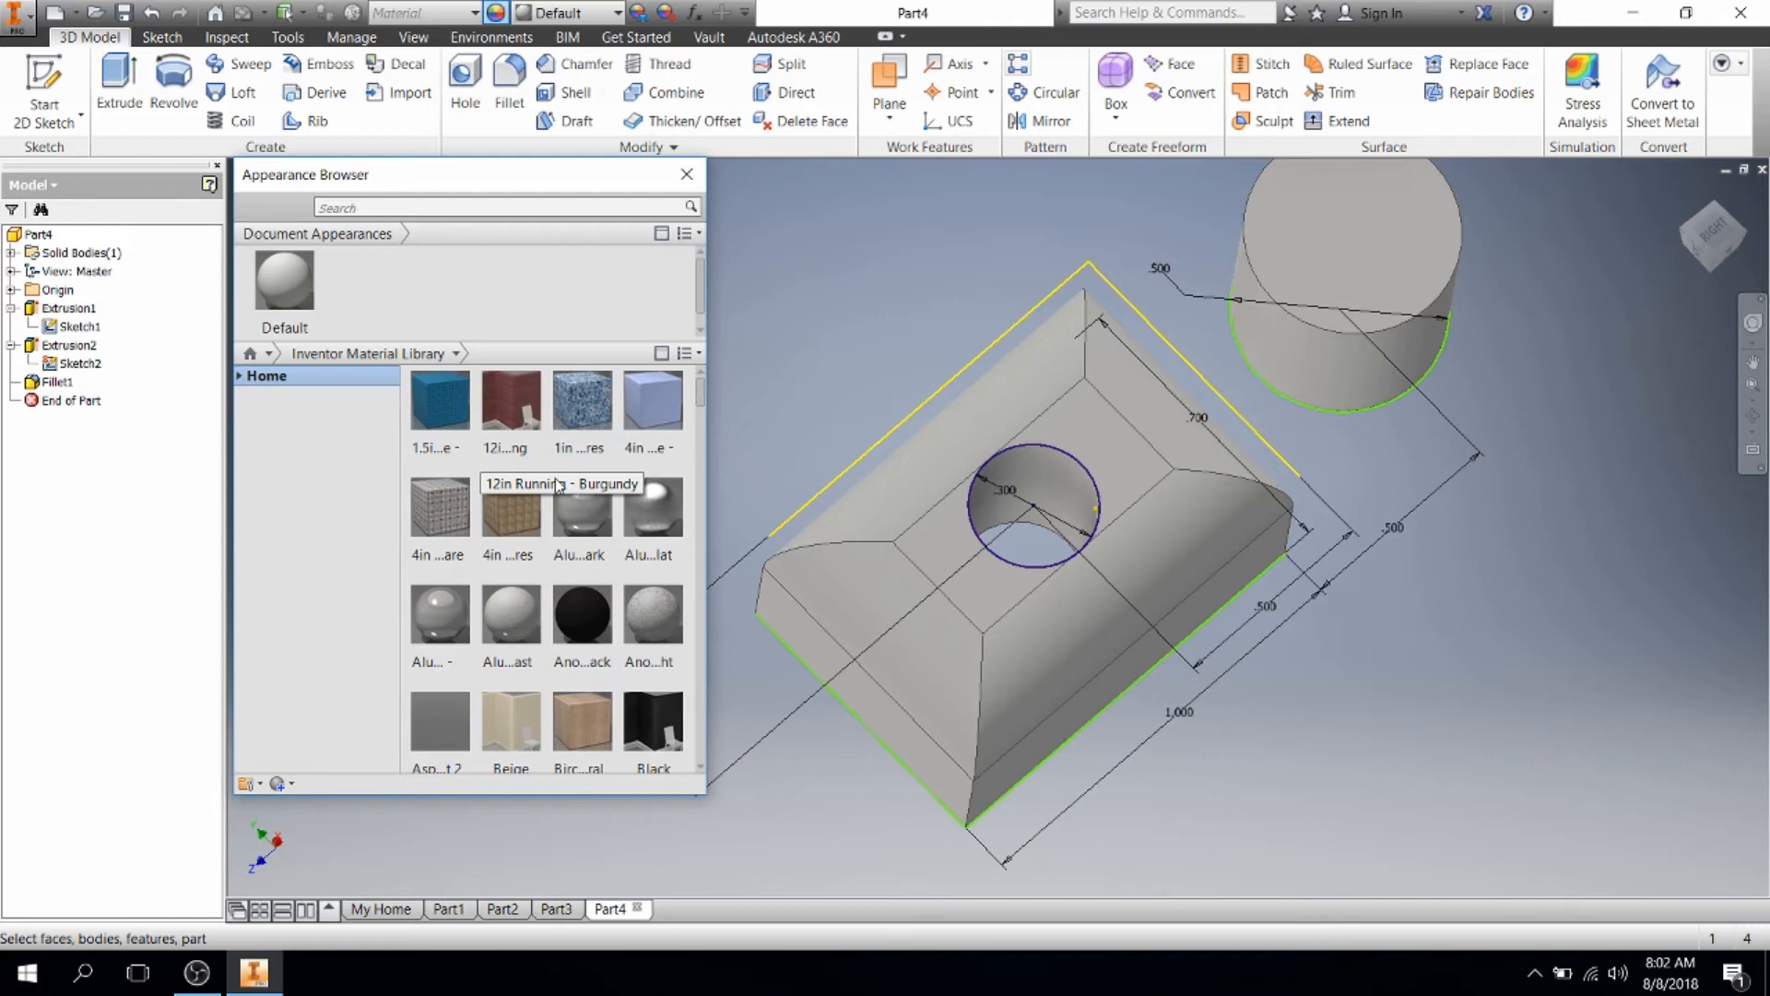
{"action": "scroll", "coordinate": [580, 443], "scroll_direction": "down", "scroll_amount": 3}
{"action": "scroll", "coordinate": [605, 470], "scroll_direction": "down", "scroll_amount": 5}
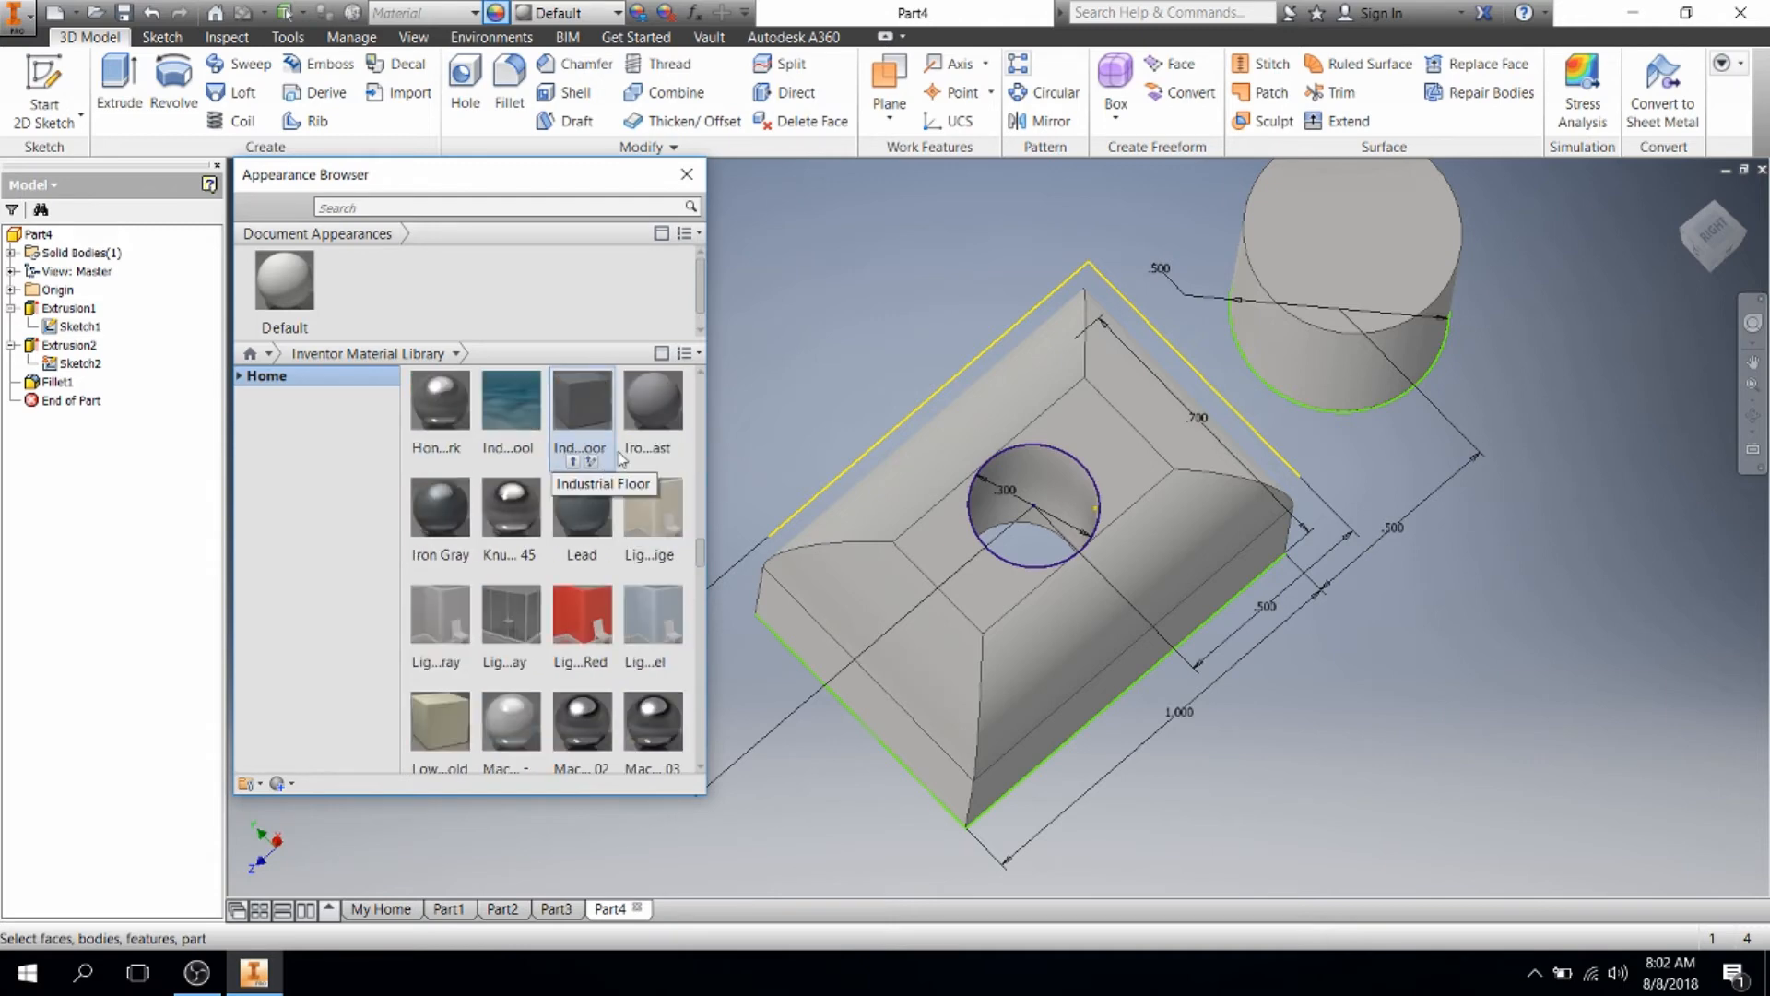
{"action": "scroll", "coordinate": [557, 592], "scroll_direction": "down", "scroll_amount": 5}
{"action": "scroll", "coordinate": [562, 590], "scroll_direction": "down", "scroll_amount": 6}
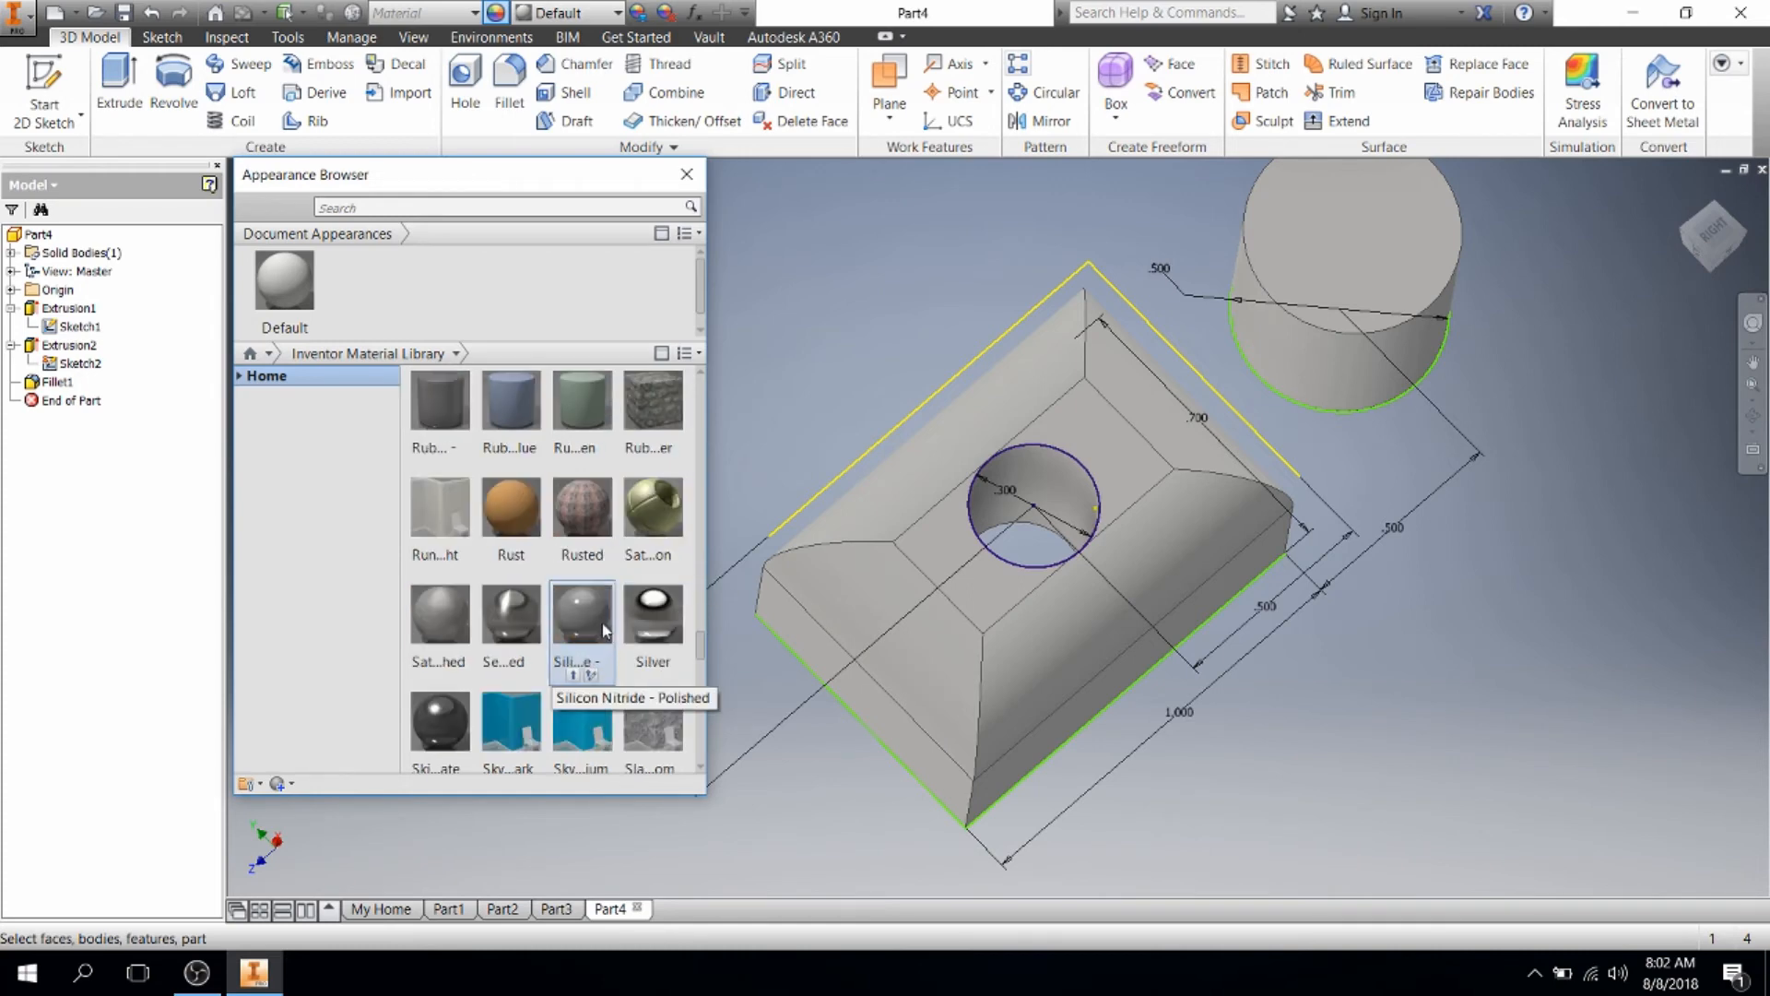
{"action": "scroll", "coordinate": [606, 631], "scroll_direction": "down", "scroll_amount": 6}
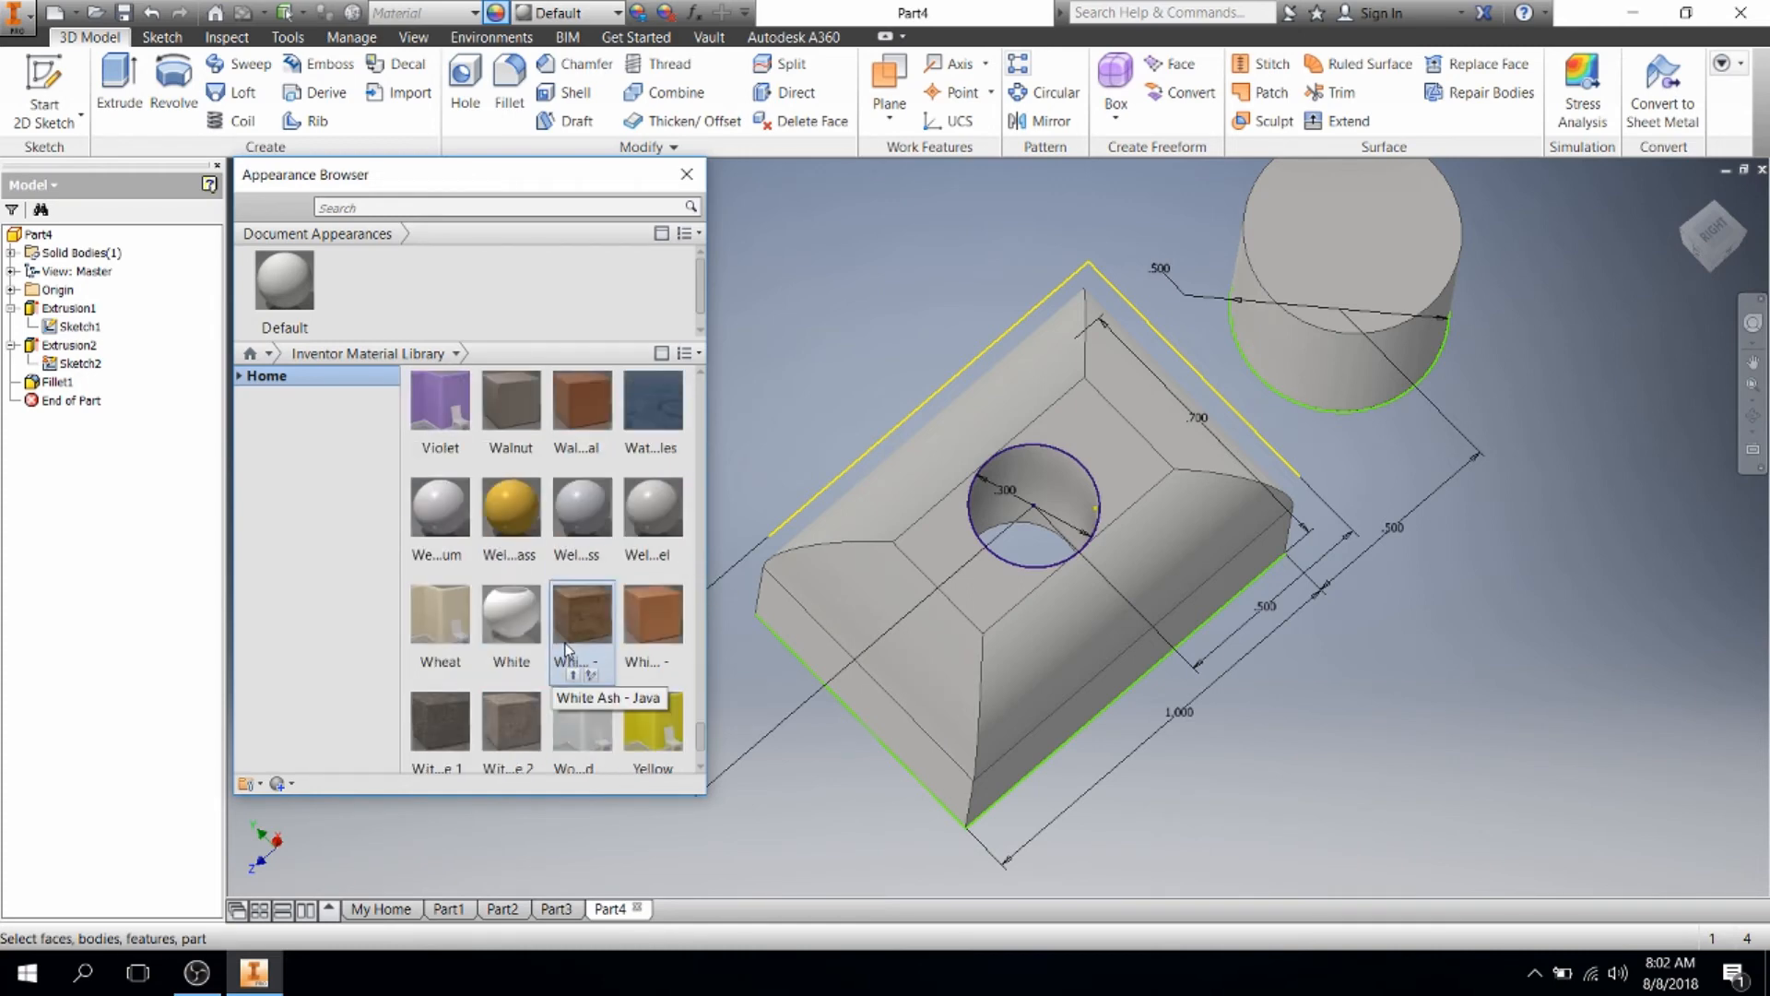
{"action": "scroll", "coordinate": [566, 649], "scroll_direction": "down", "scroll_amount": 2}
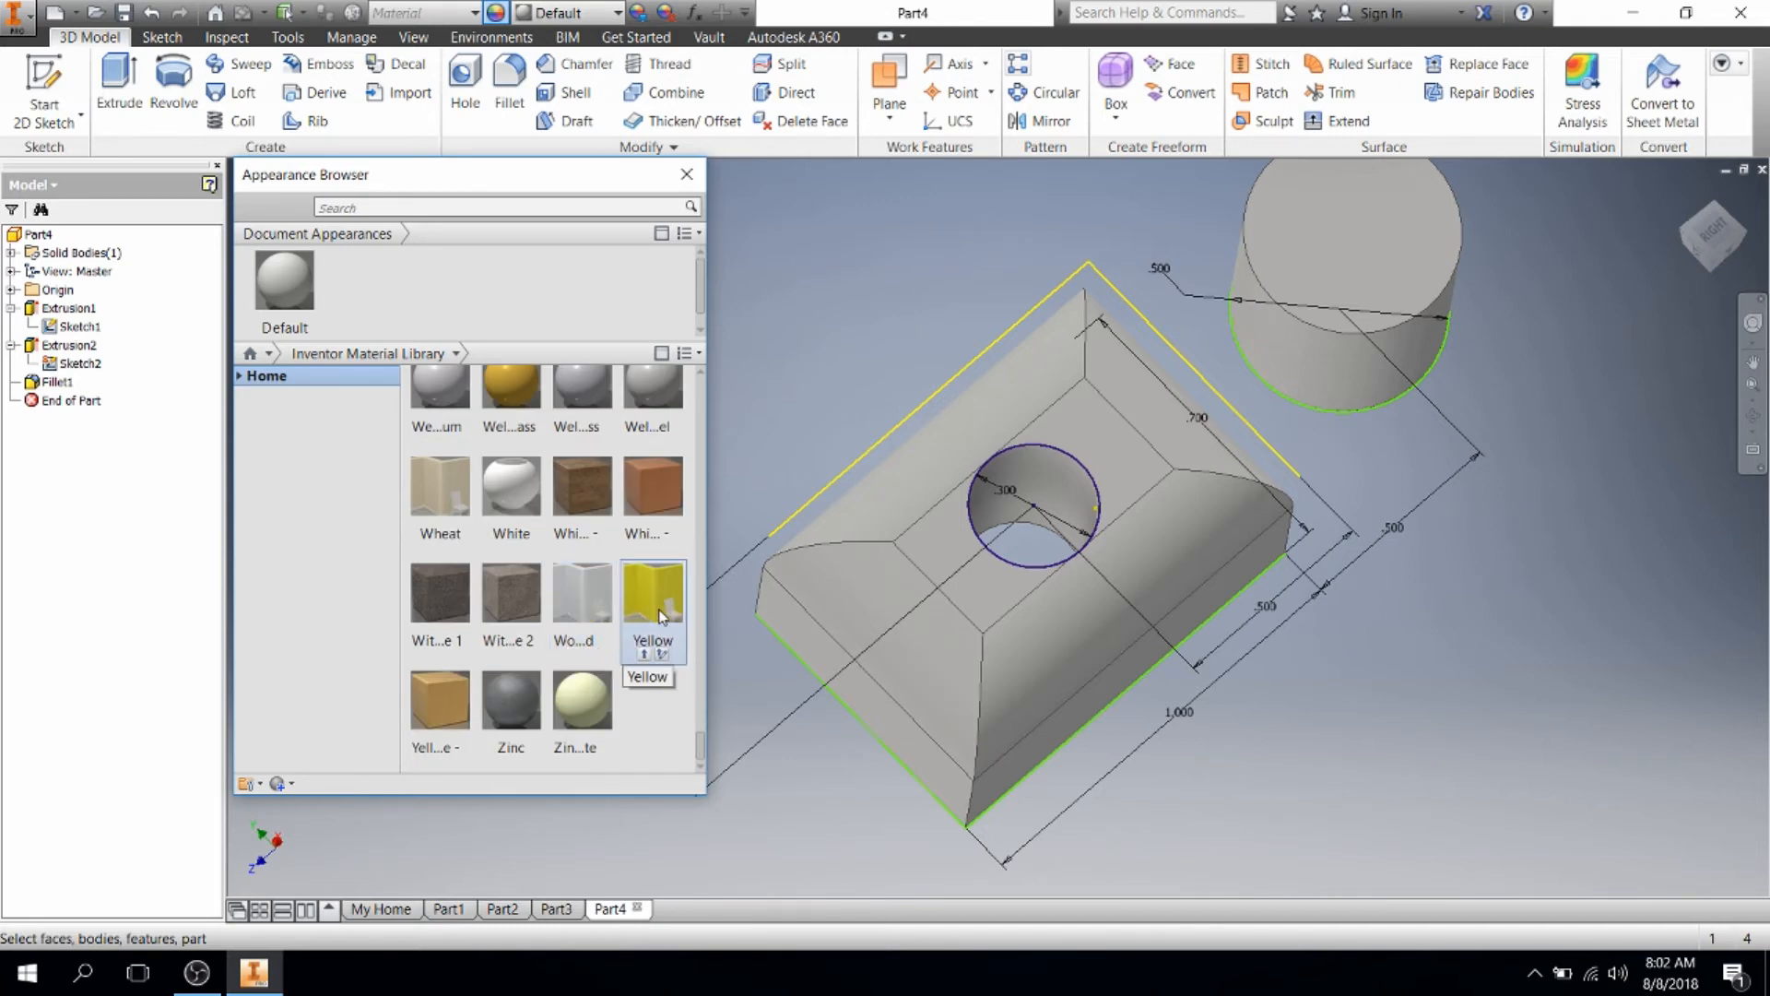
{"action": "left_click_drag", "start_coordinate": [659, 596], "coordinate": [379, 269]}
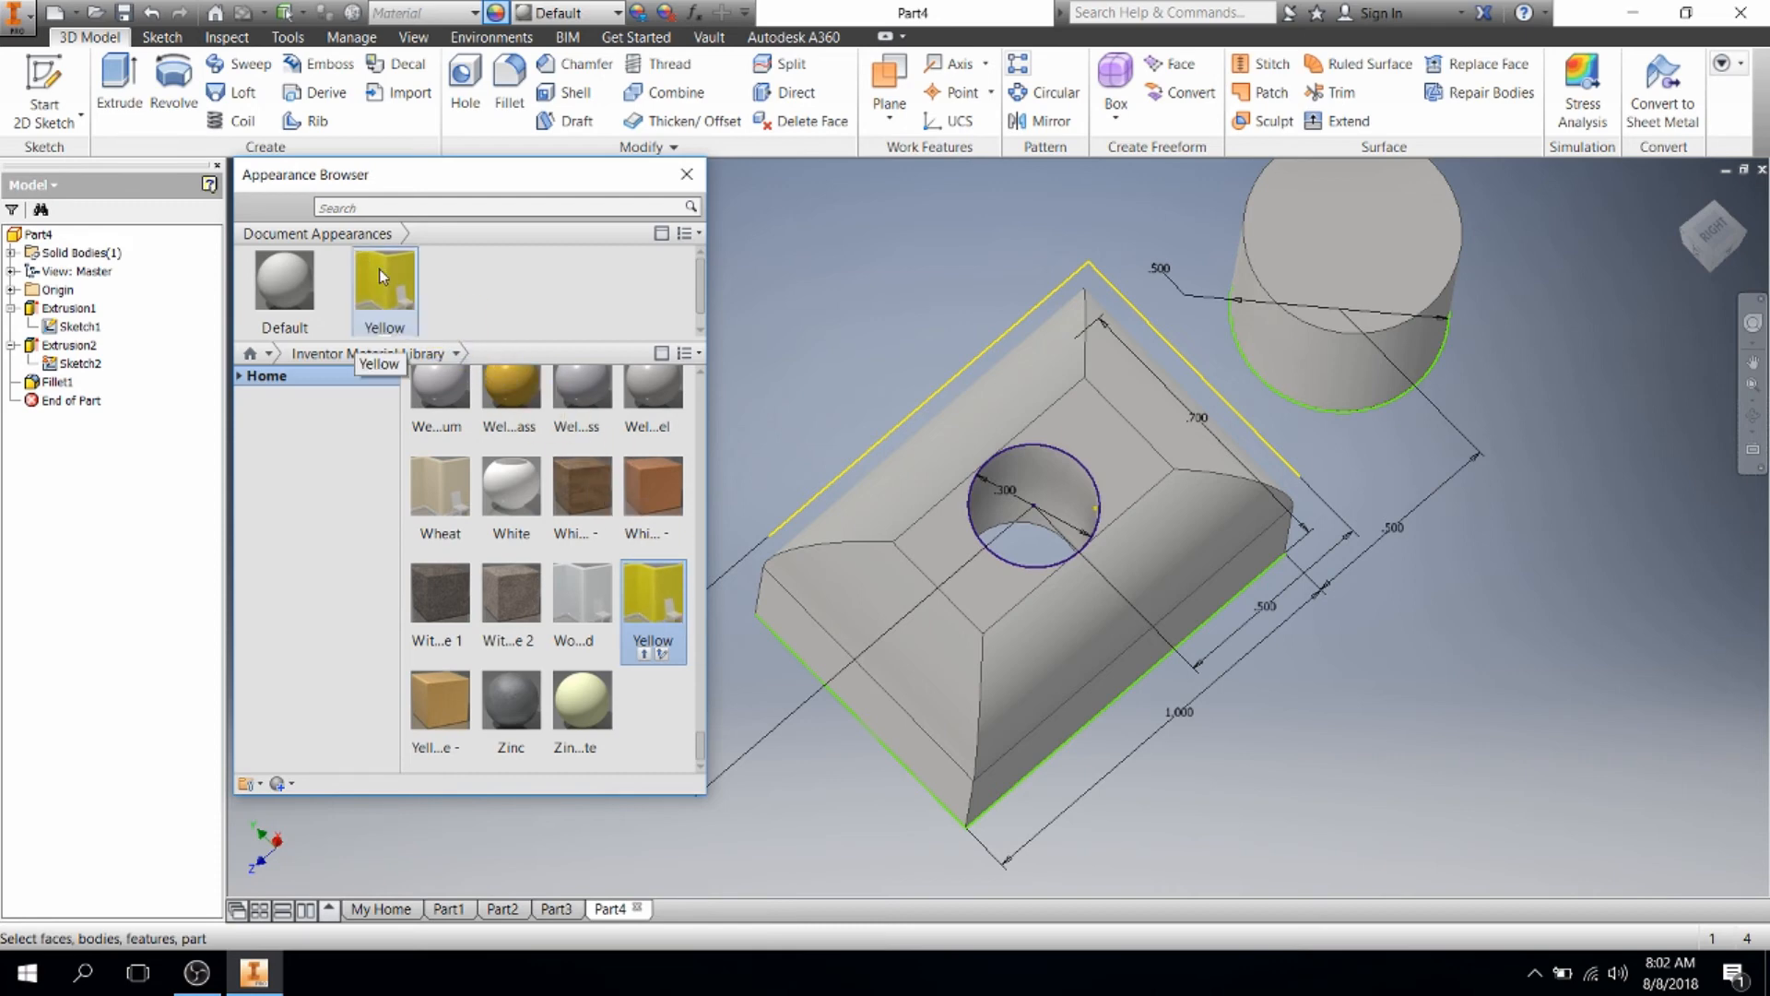
Step: Add the smooth red appearance from the Inventor Material Library to the document appearances
{"action": "scroll", "coordinate": [590, 590], "scroll_direction": "up", "scroll_amount": 10}
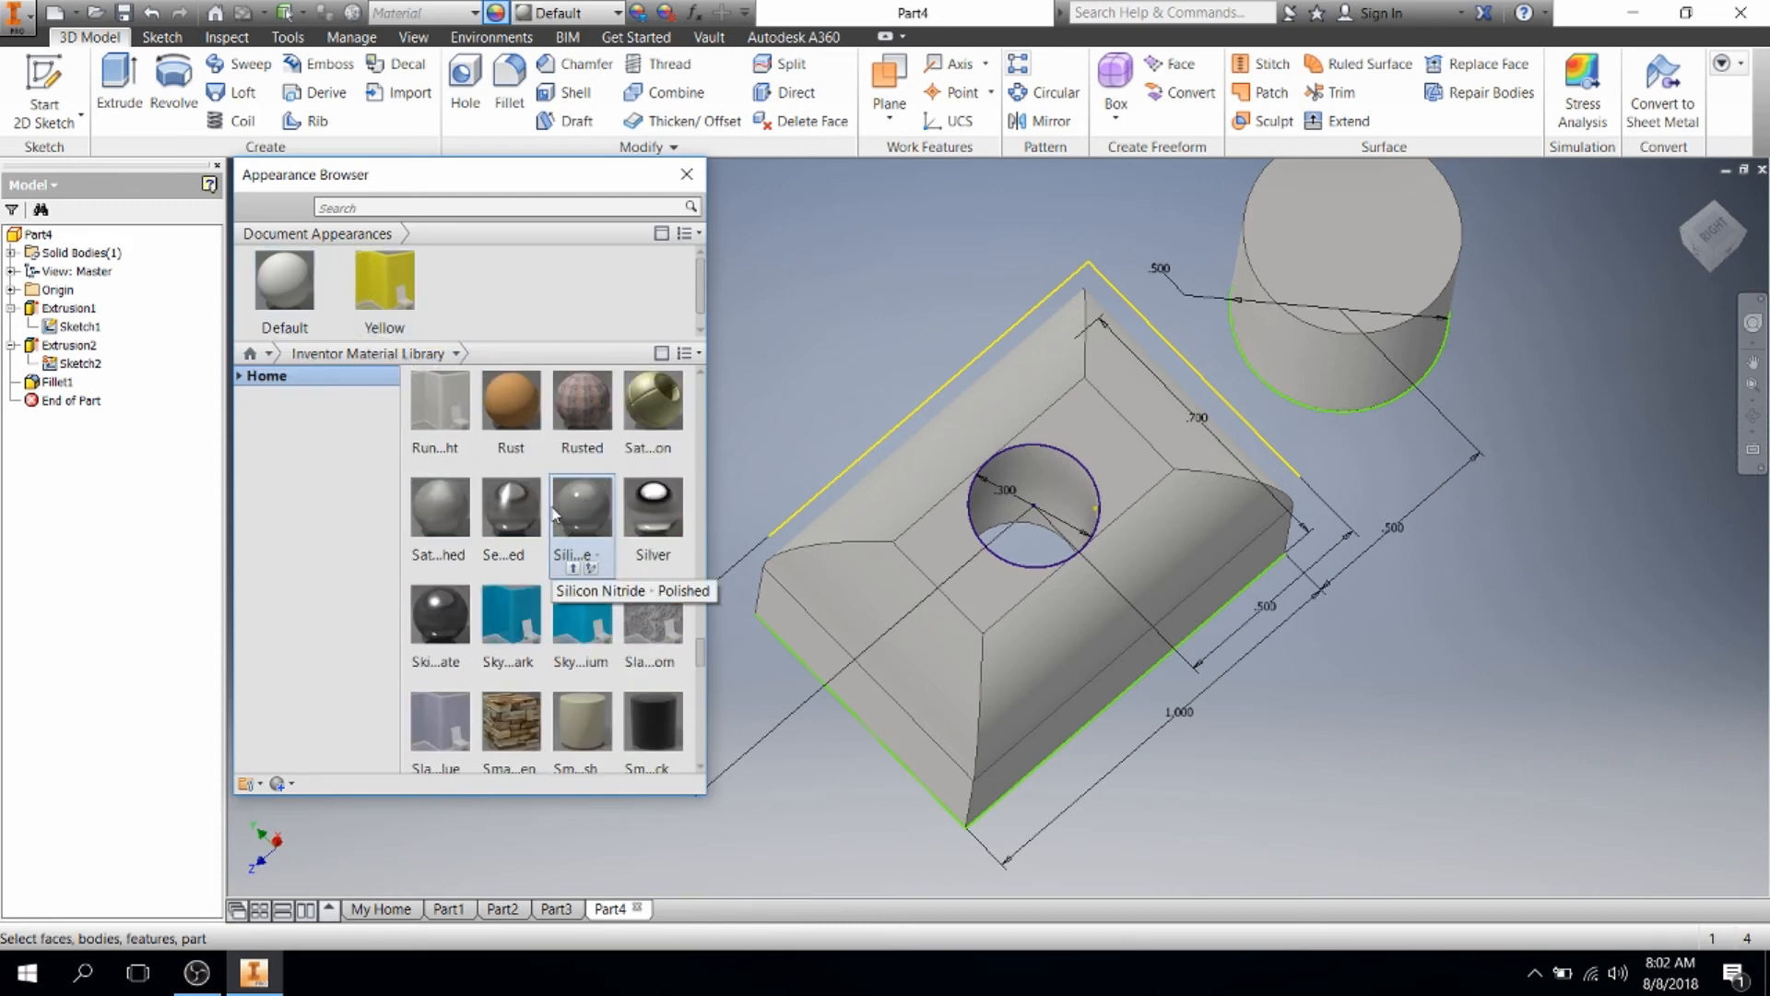
{"action": "scroll", "coordinate": [627, 619], "scroll_direction": "down", "scroll_amount": 3}
{"action": "left_click_drag", "start_coordinate": [659, 625], "coordinate": [521, 295]}
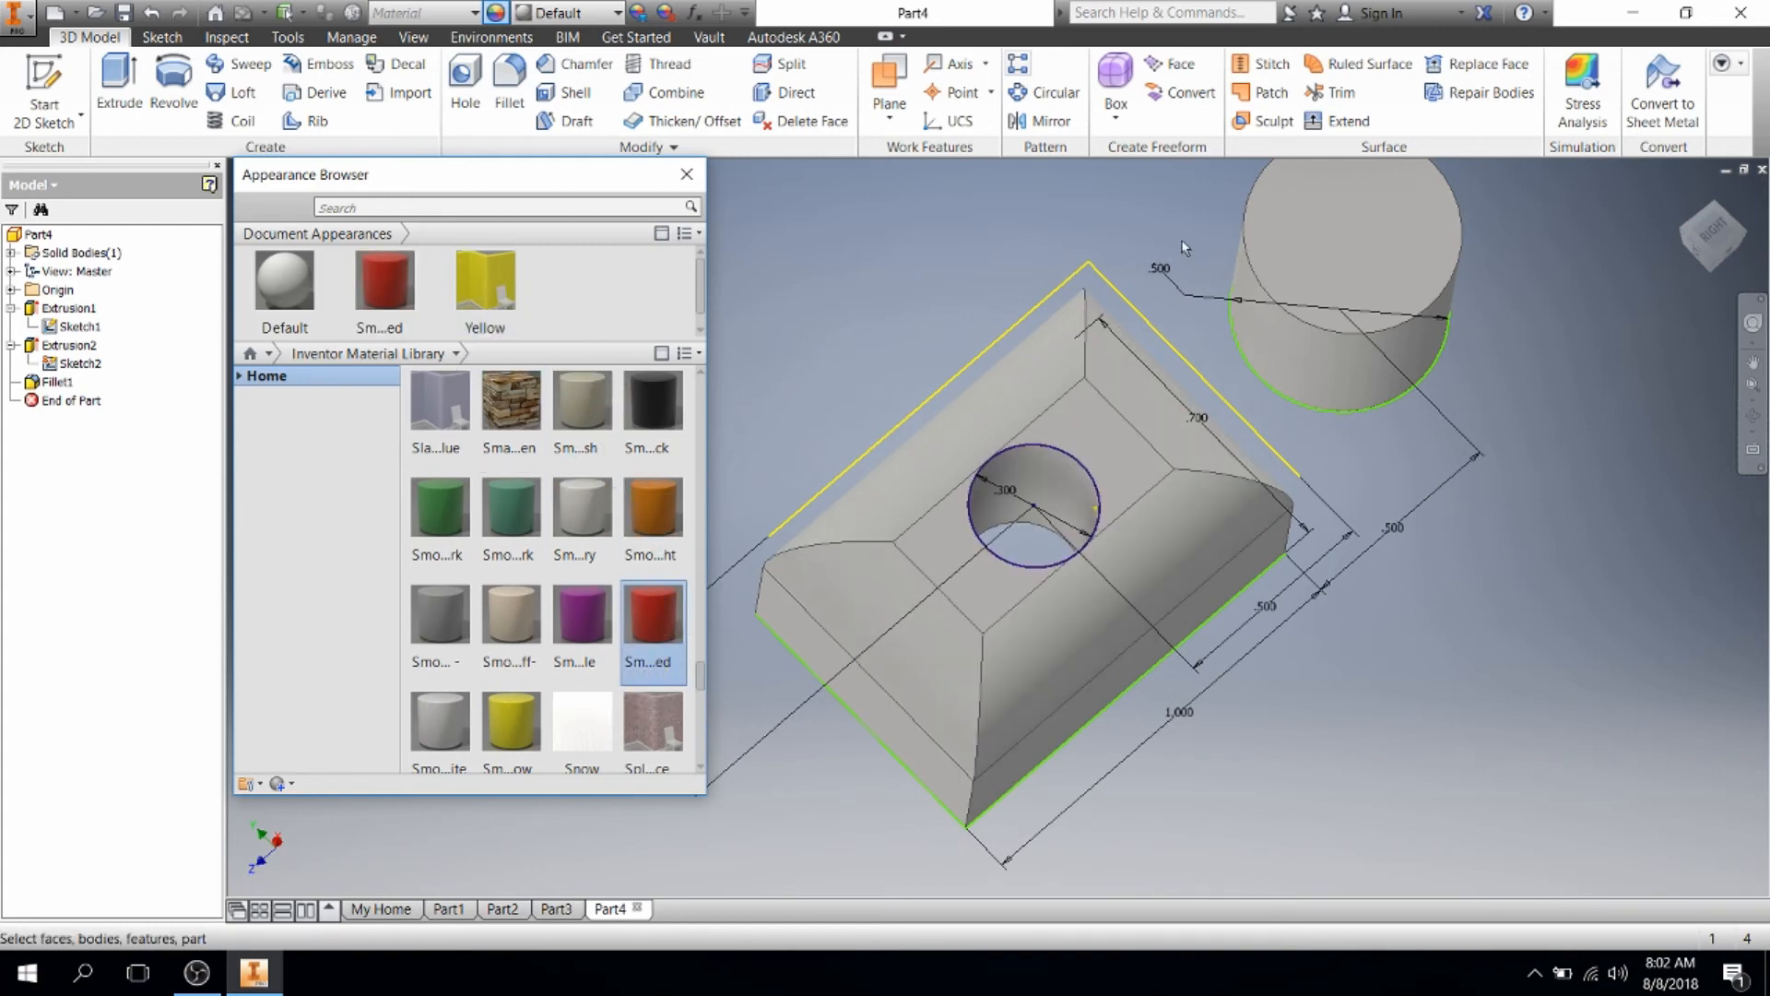
Step: Apply the smooth red document appearance to all faces of the filleted block, including its hole
{"action": "left_click_drag", "start_coordinate": [780, 243], "coordinate": [955, 496]}
{"action": "left_click_drag", "start_coordinate": [1177, 260], "coordinate": [856, 880]}
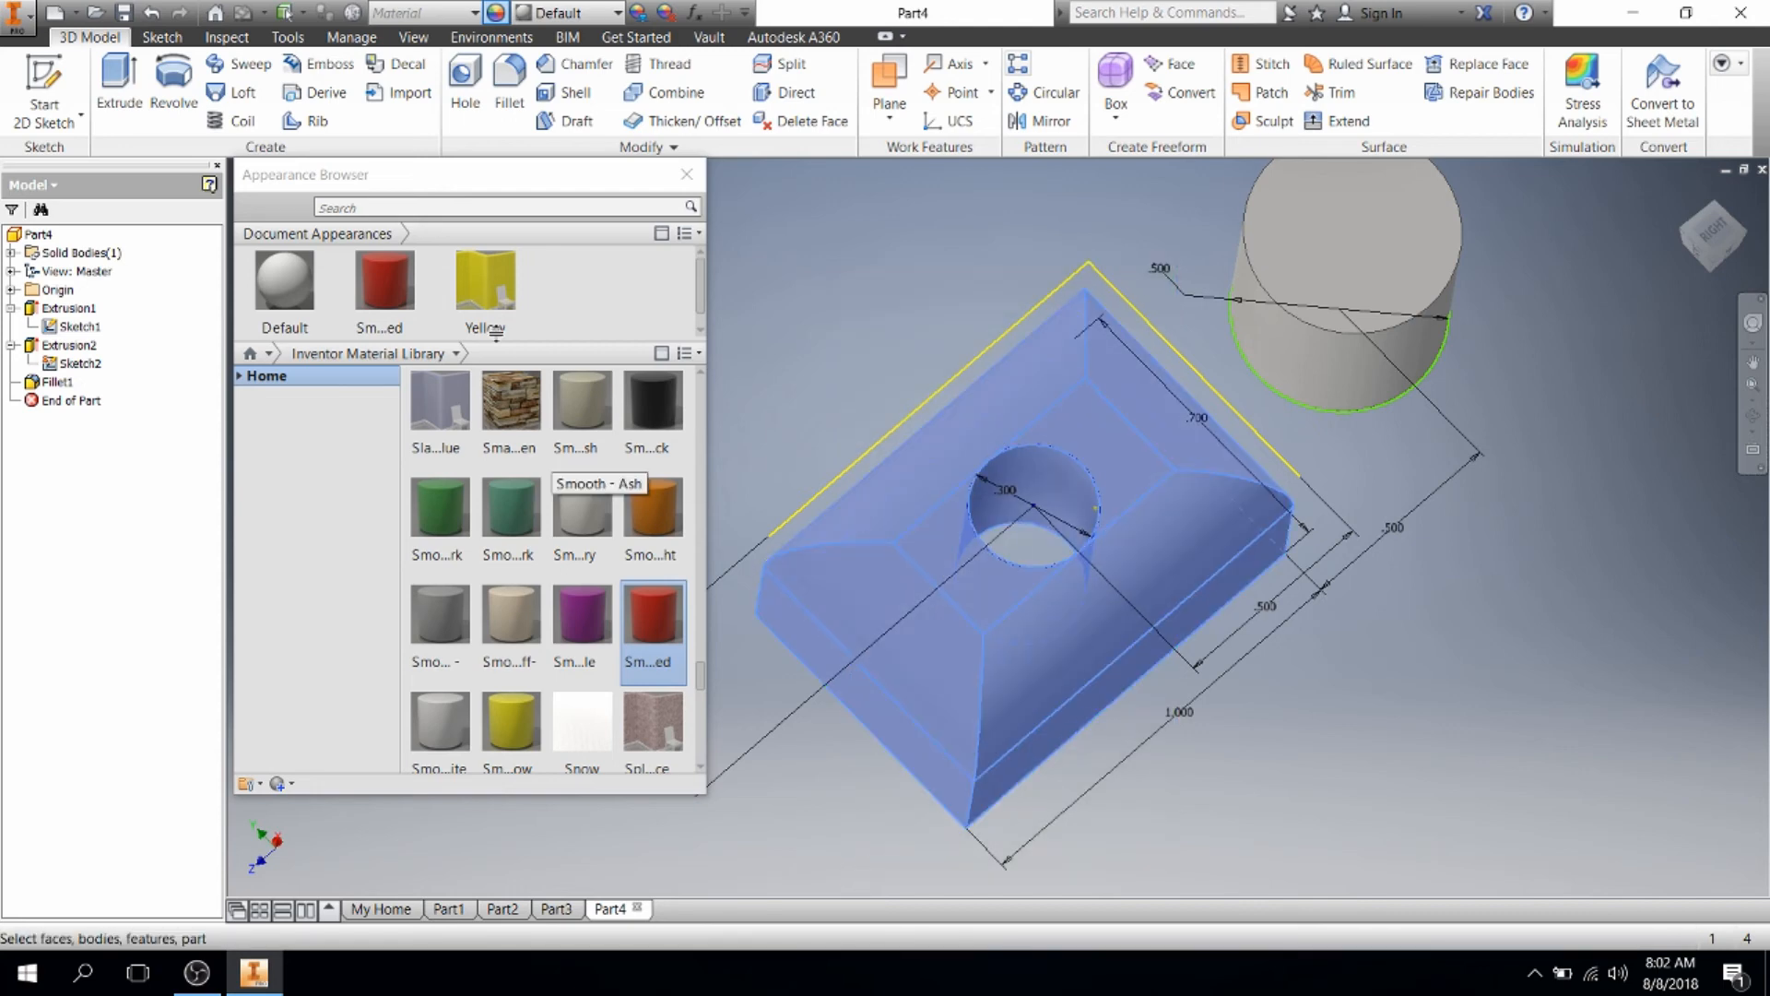
{"action": "left_click", "coordinate": [389, 304]}
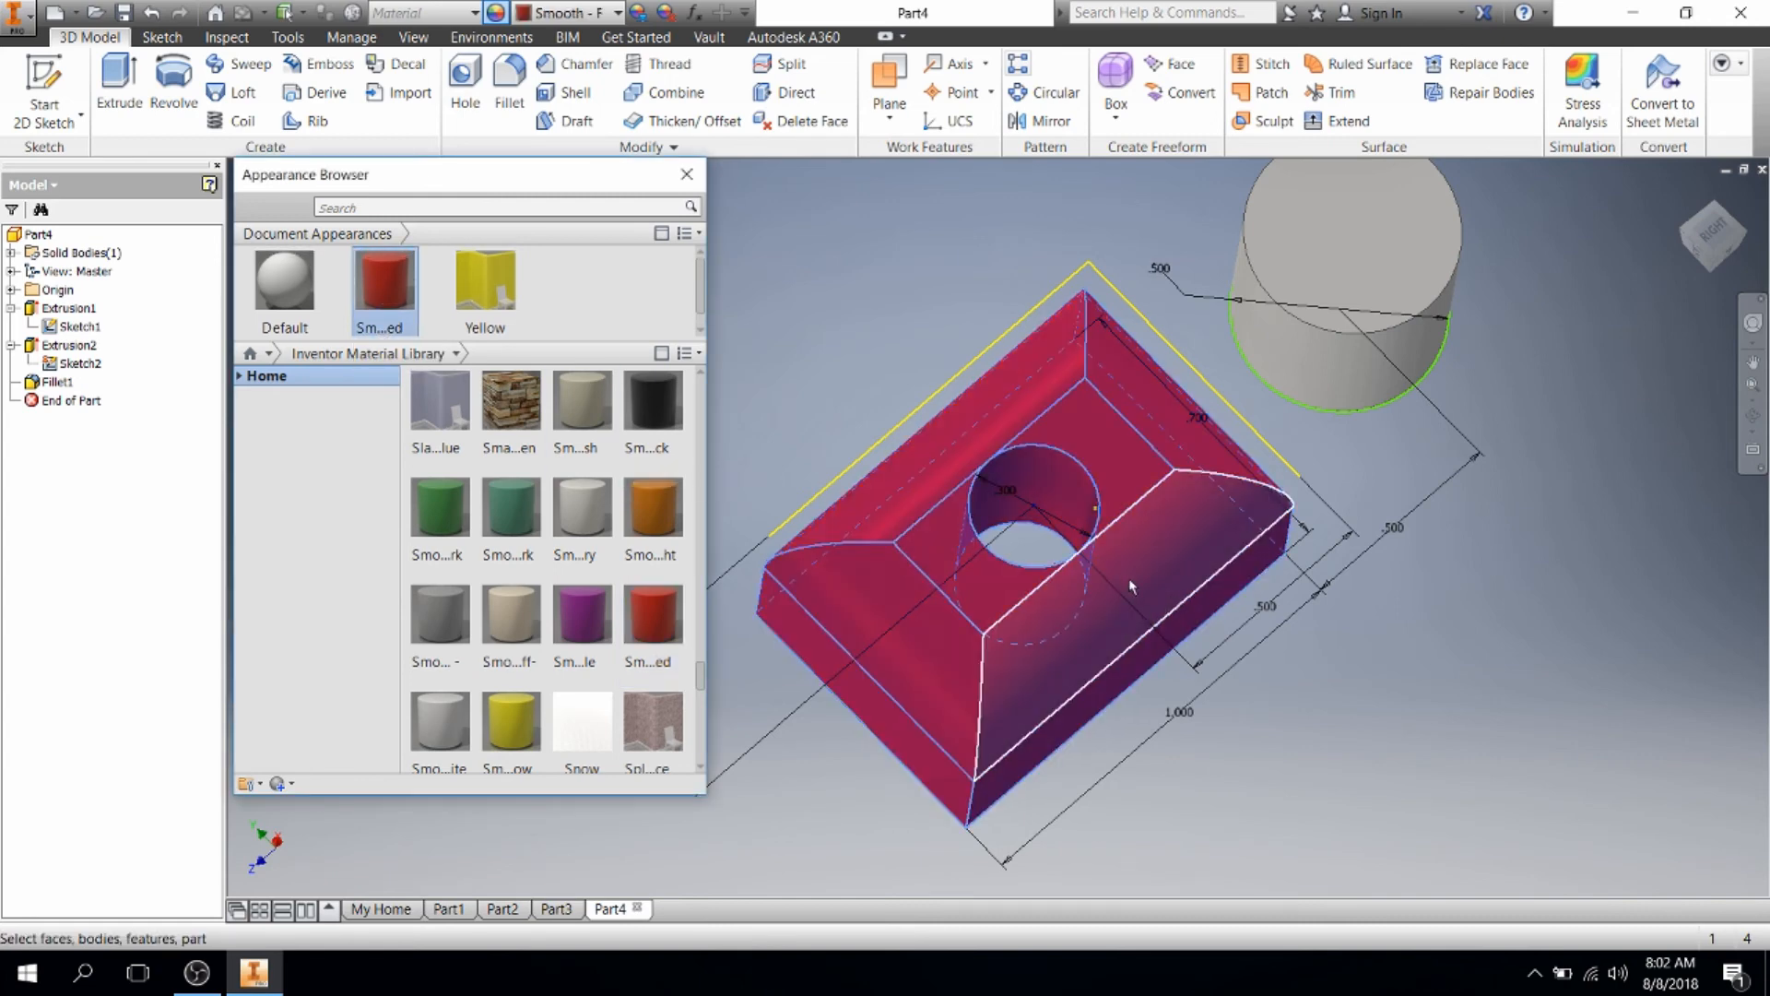
{"action": "left_click", "coordinate": [1501, 688]}
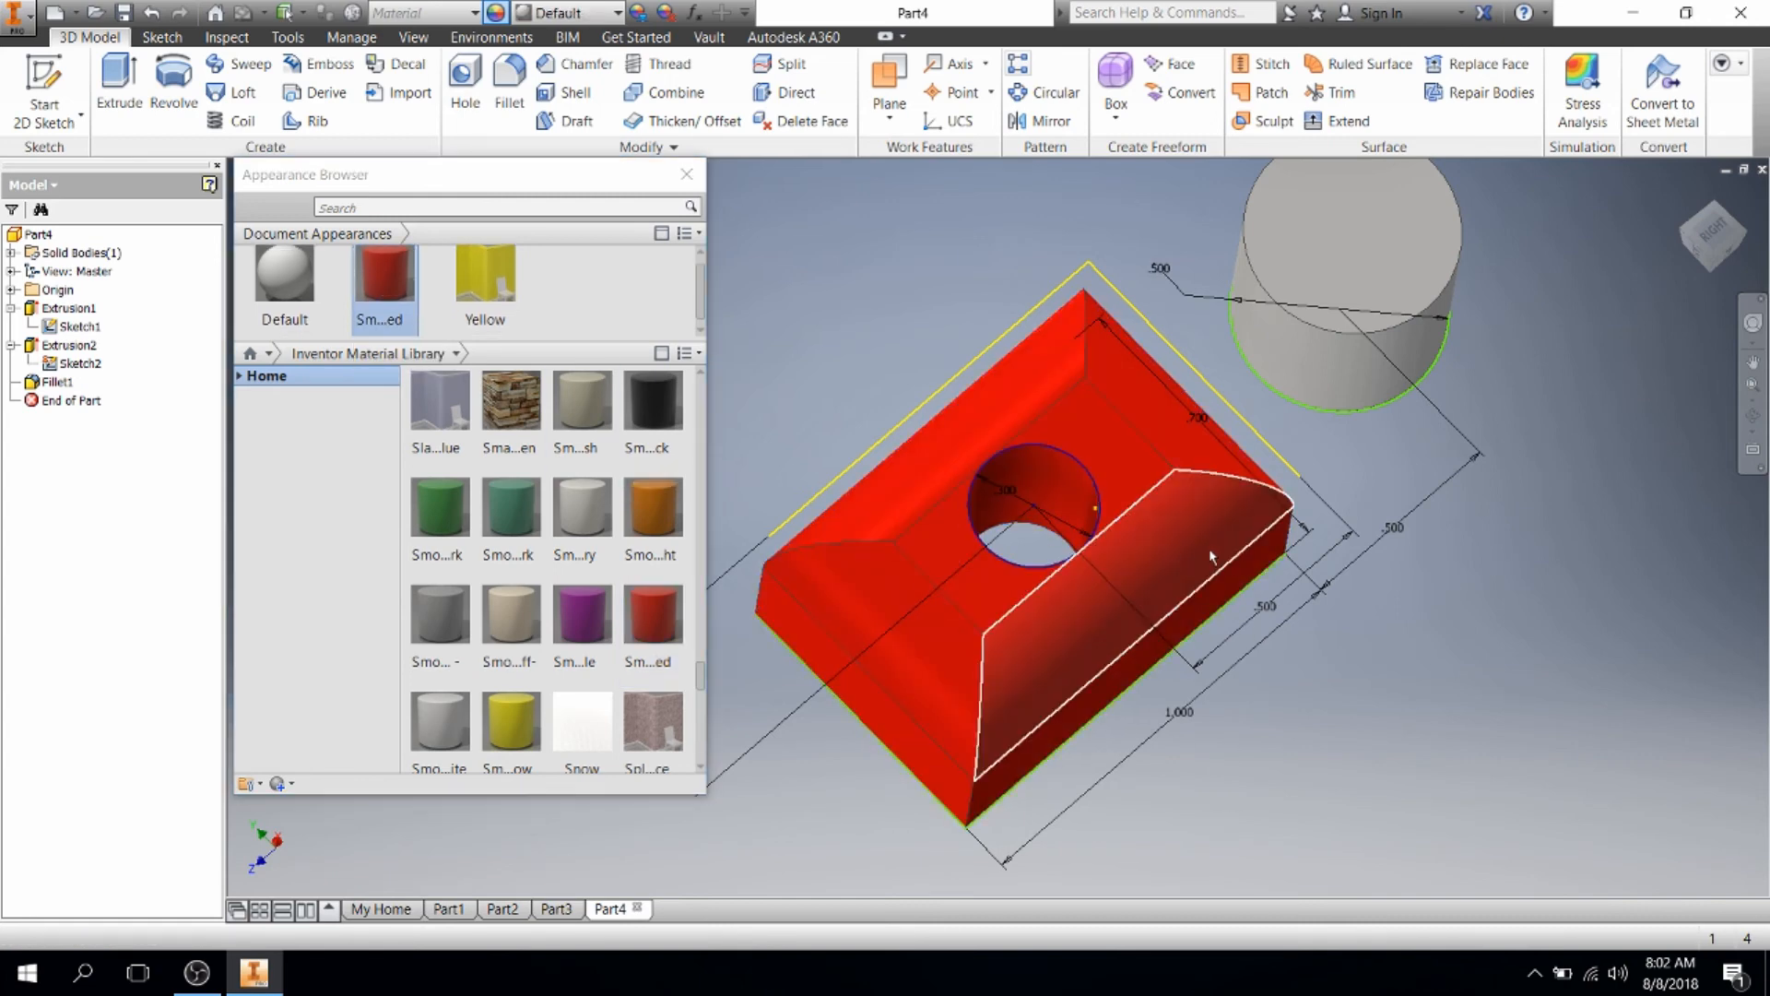
Step: Apply the Yellow document appearance to all faces of the cylinder and close the appearance browser
{"action": "middle_click_drag", "start_coordinate": [1488, 488], "coordinate": [1441, 592]}
{"action": "left_click_drag", "start_coordinate": [1523, 236], "coordinate": [1209, 489]}
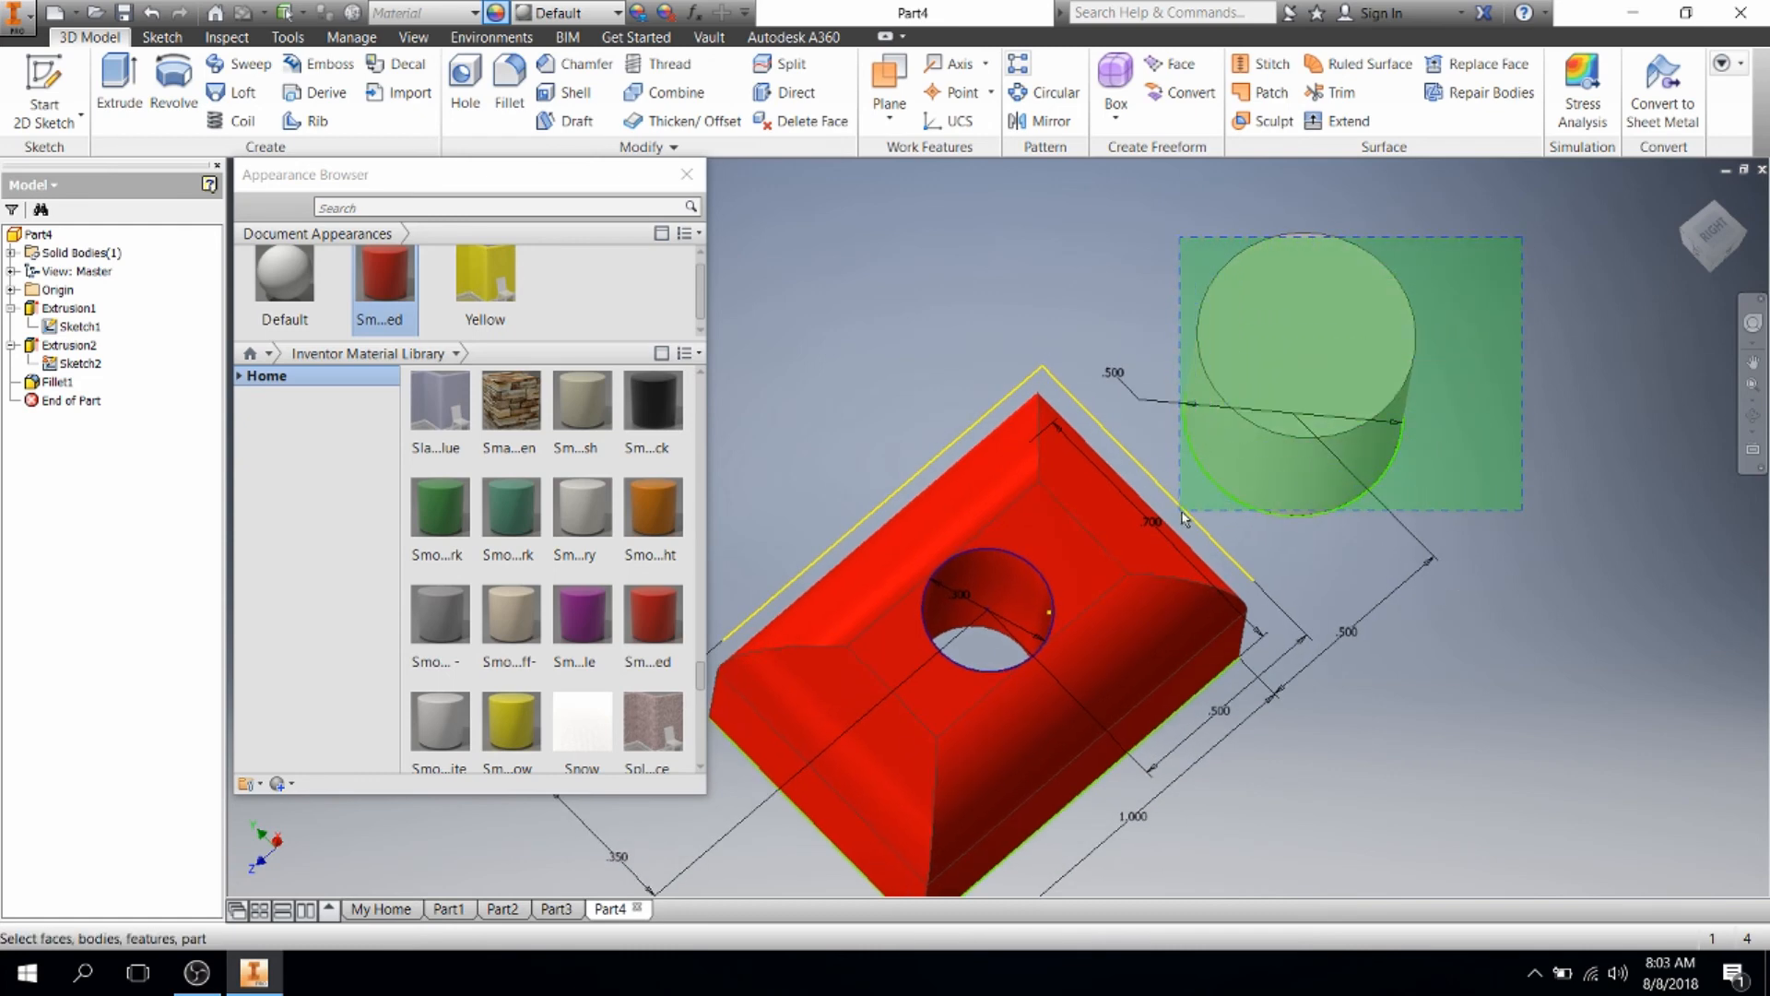
{"action": "left_click_drag", "start_coordinate": [1183, 516], "coordinate": [1185, 514]}
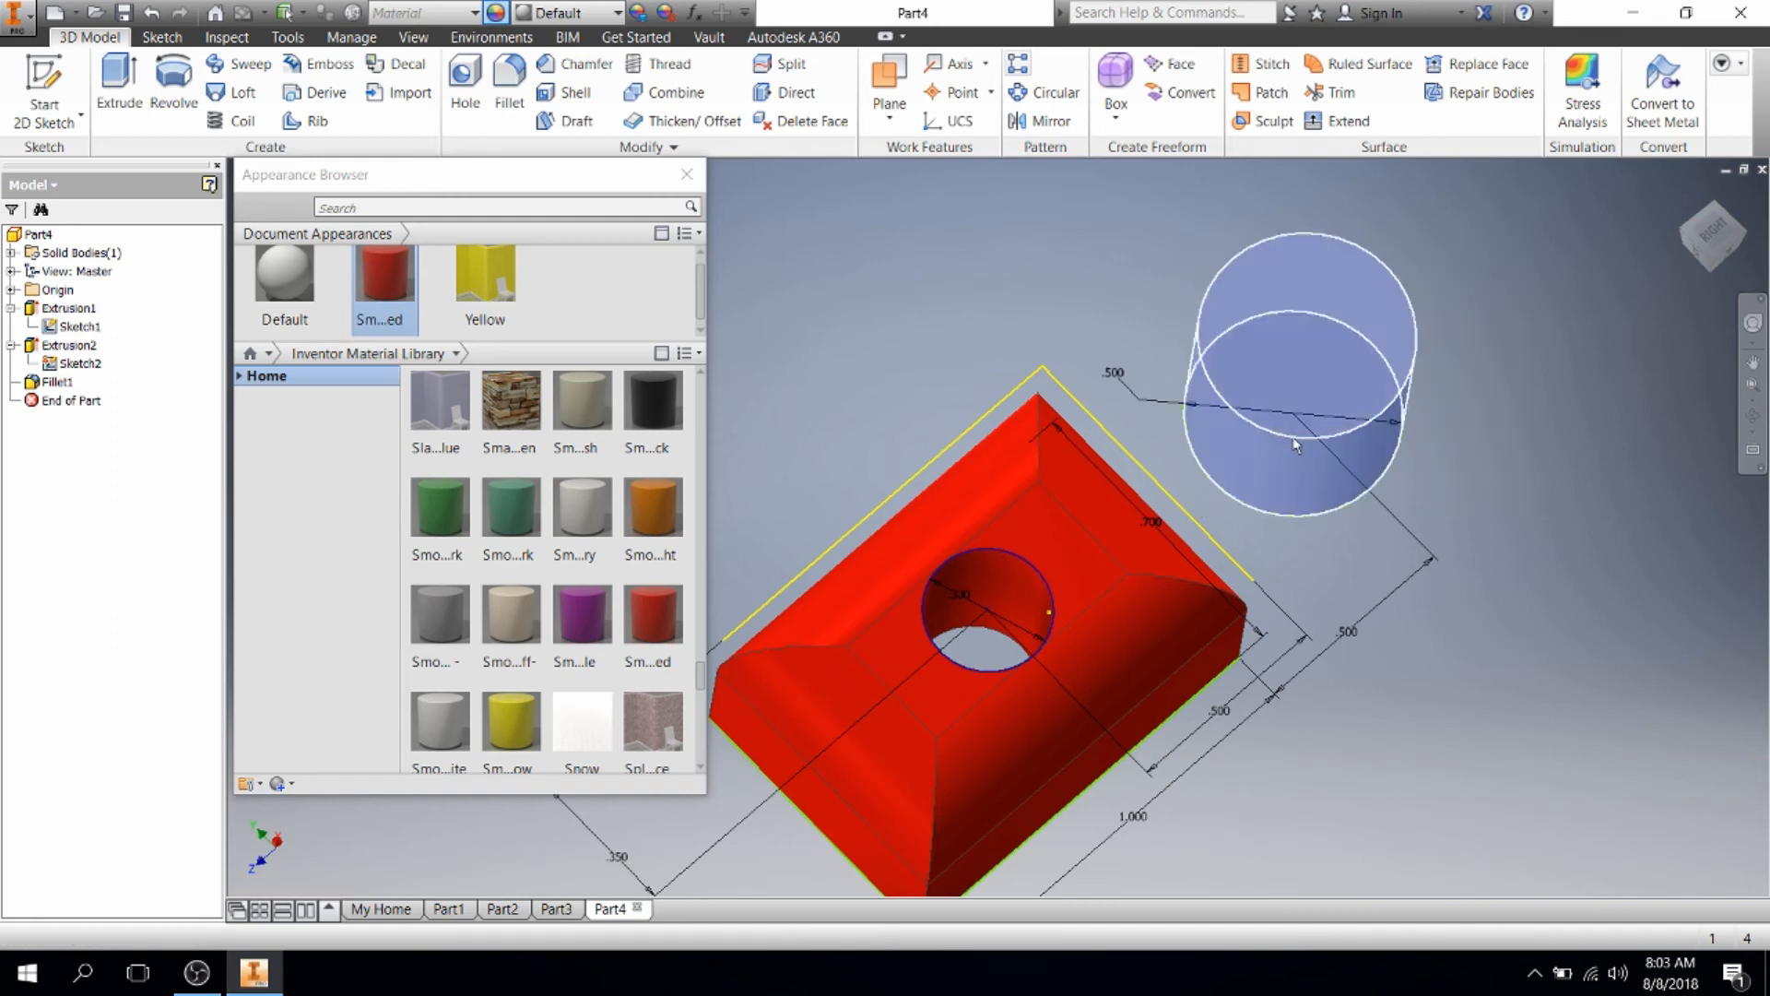
{"action": "left_click", "coordinate": [477, 284]}
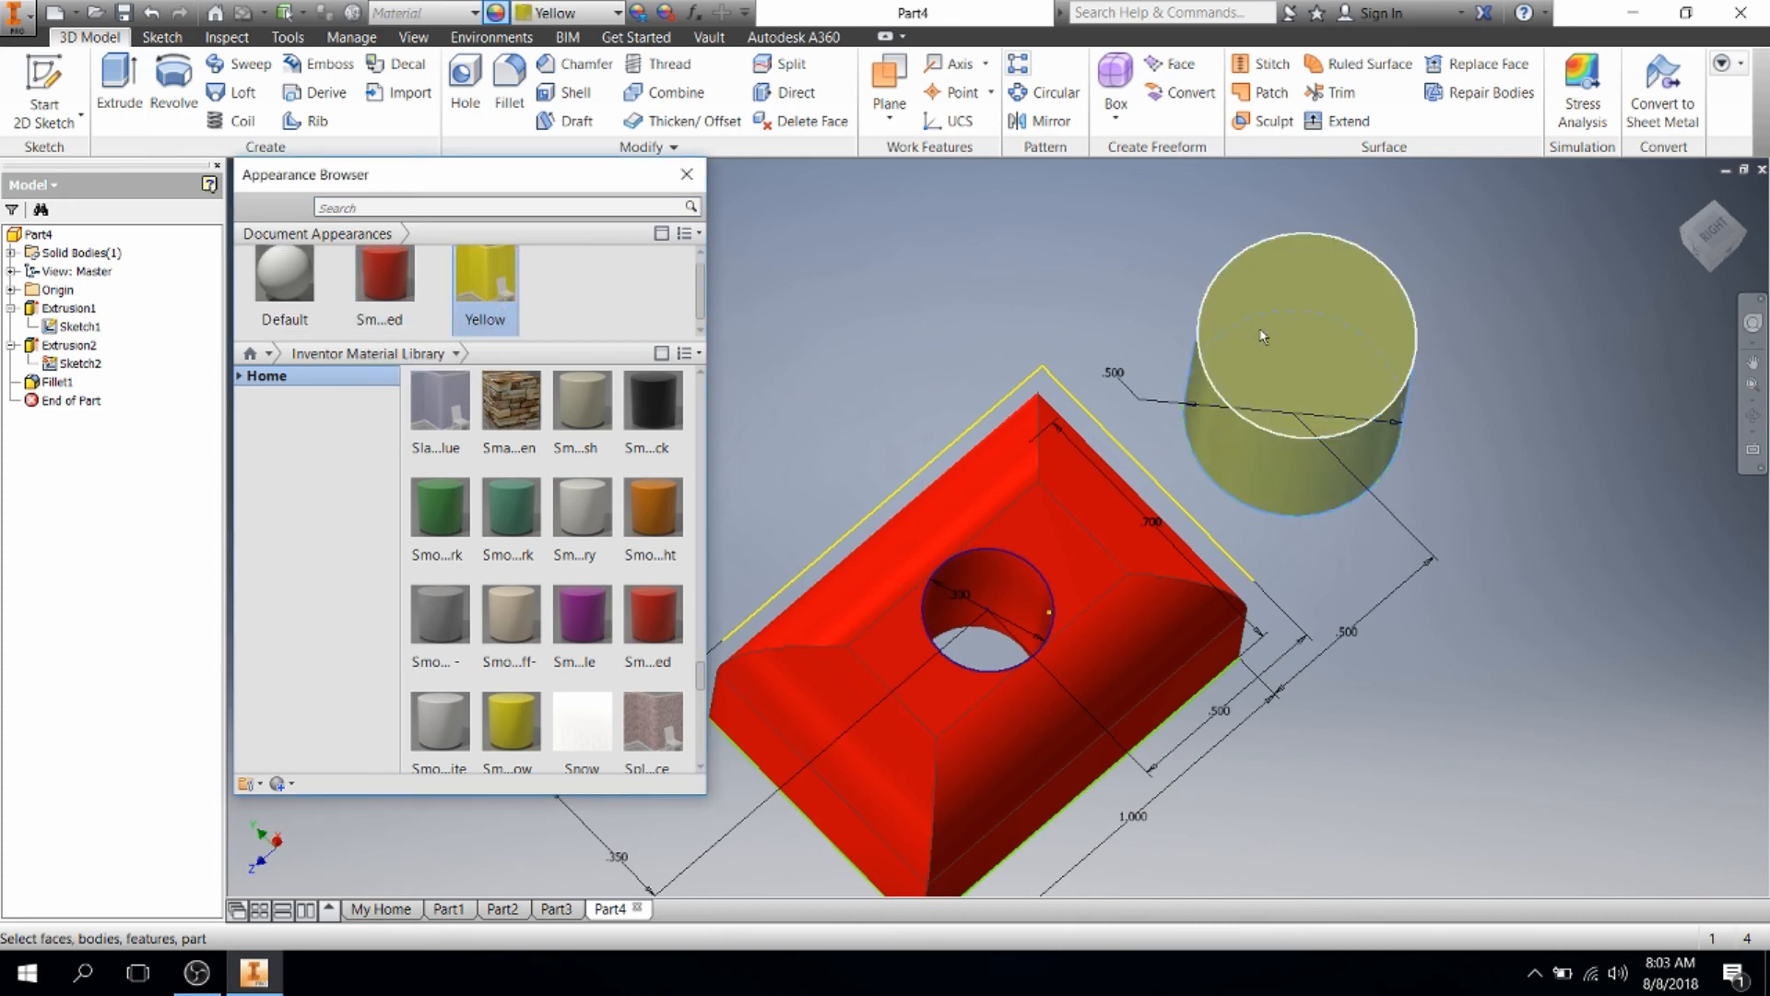
{"action": "left_click", "coordinate": [1014, 295]}
{"action": "left_click", "coordinate": [690, 180]}
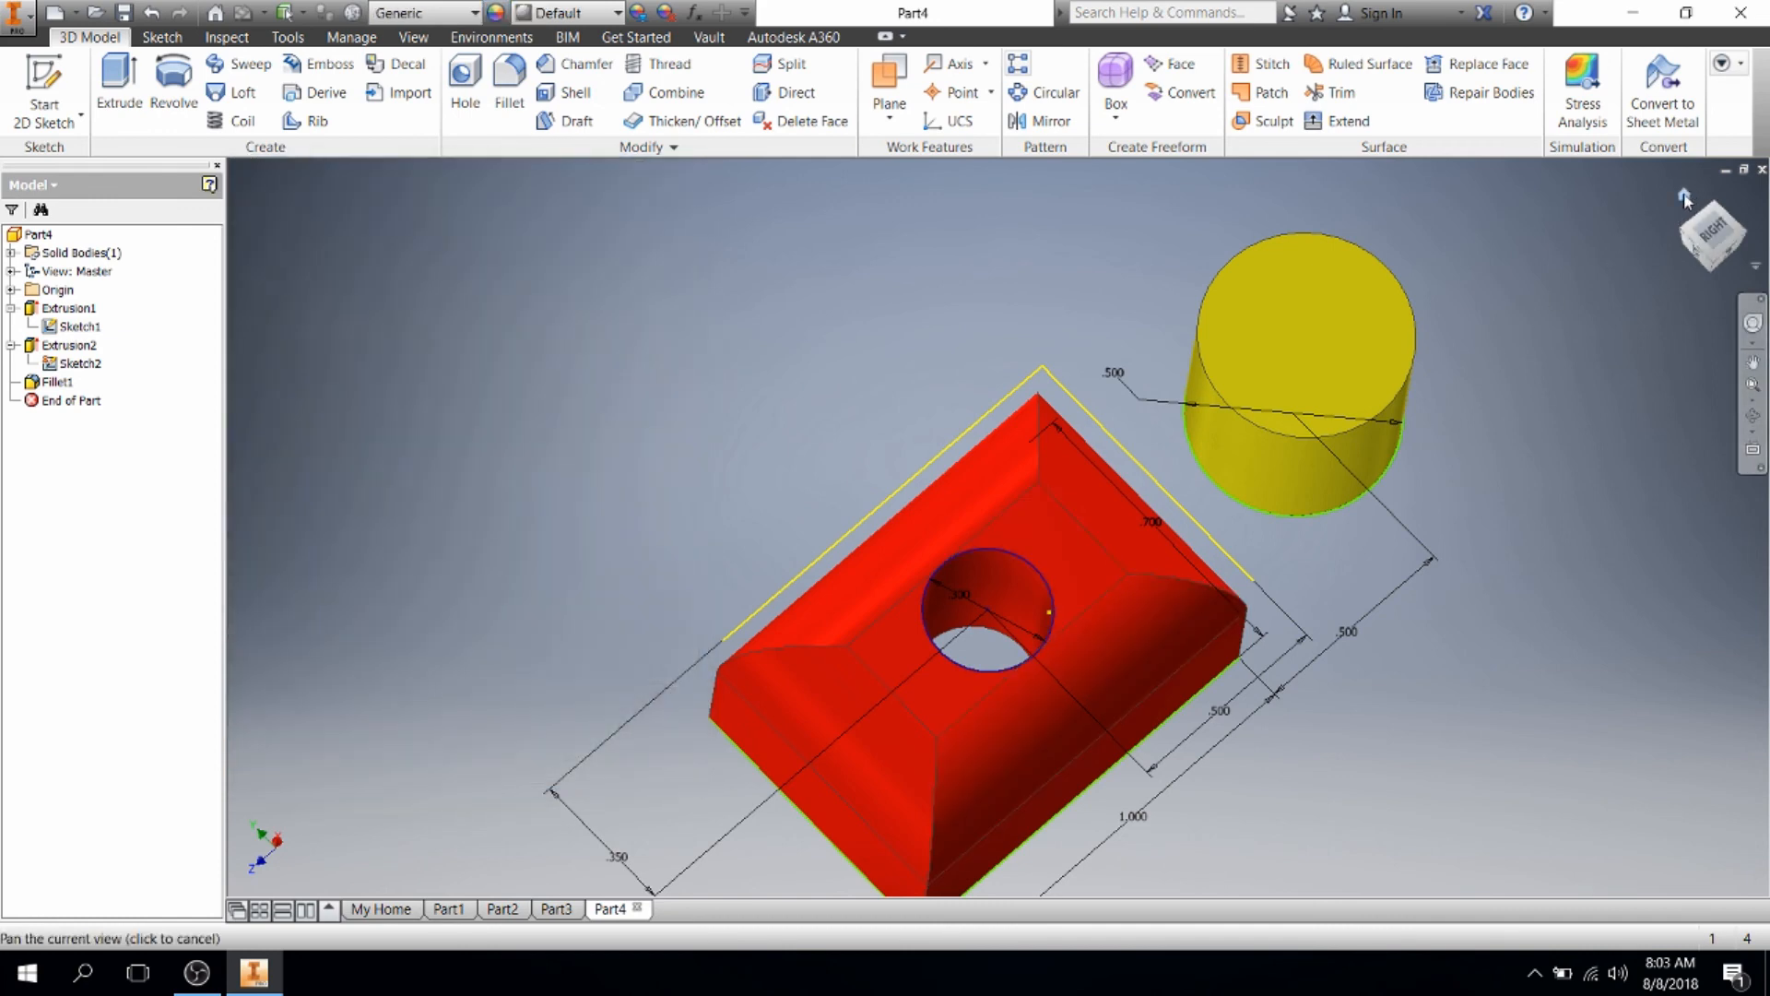
{"action": "left_click", "coordinate": [1683, 196]}
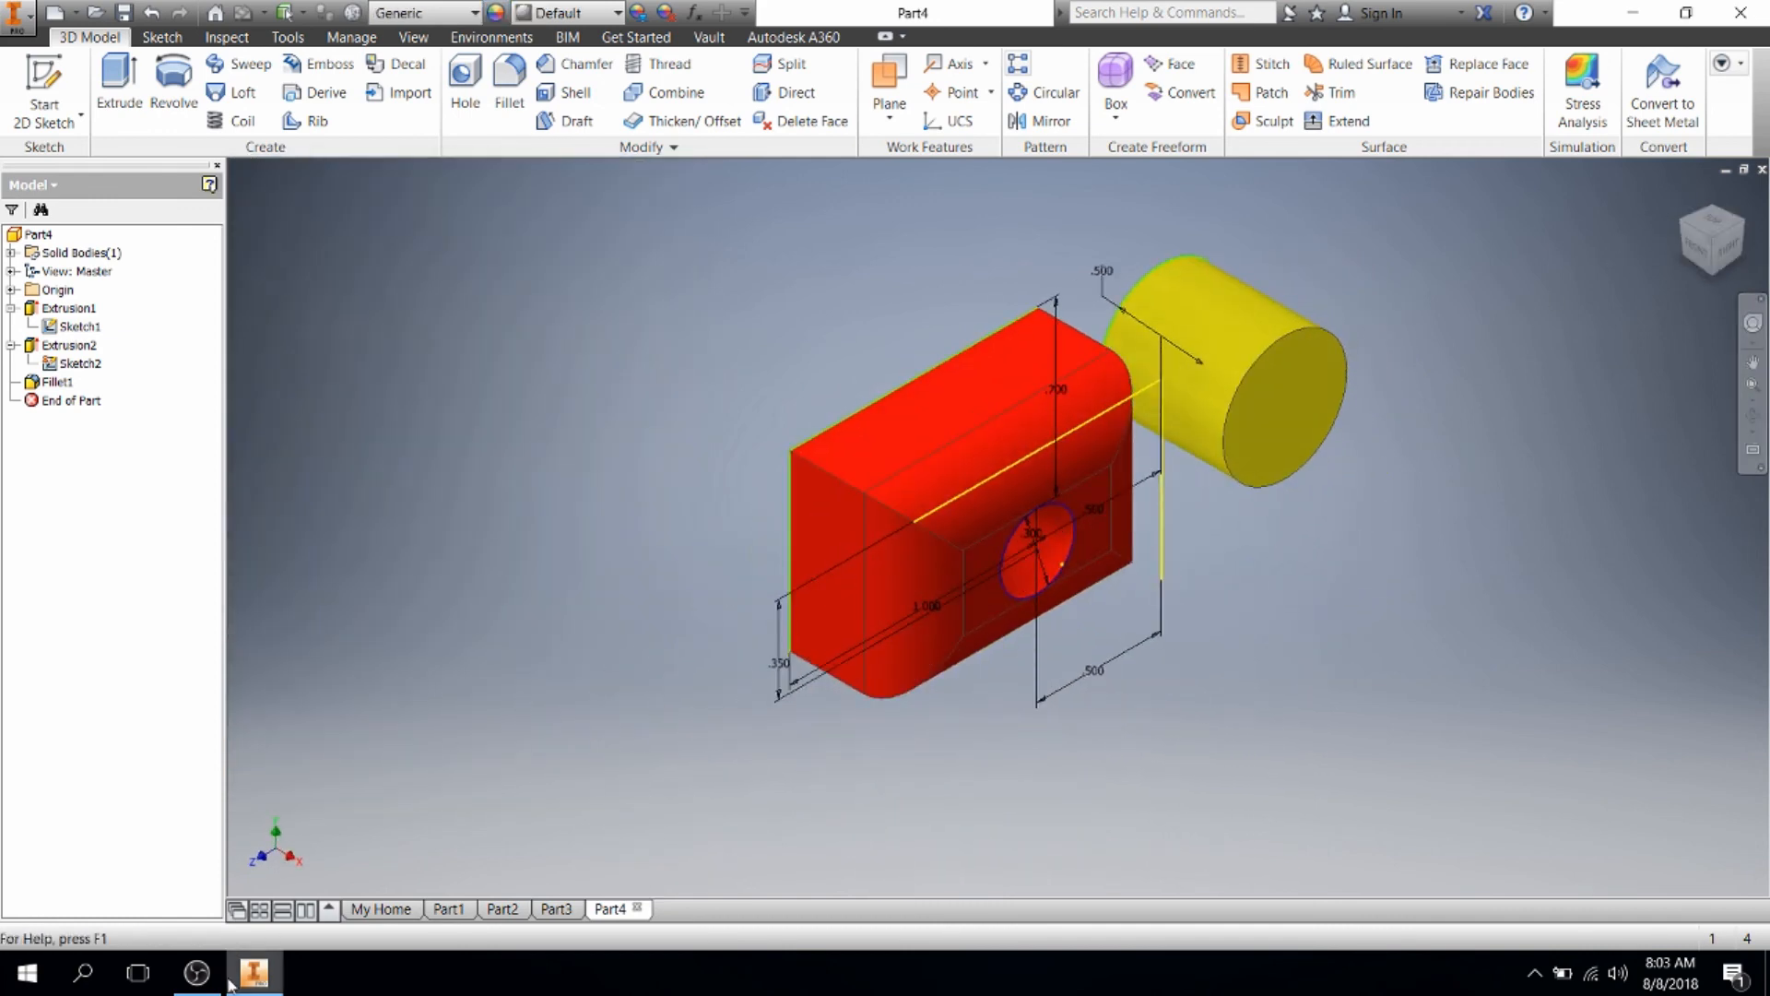